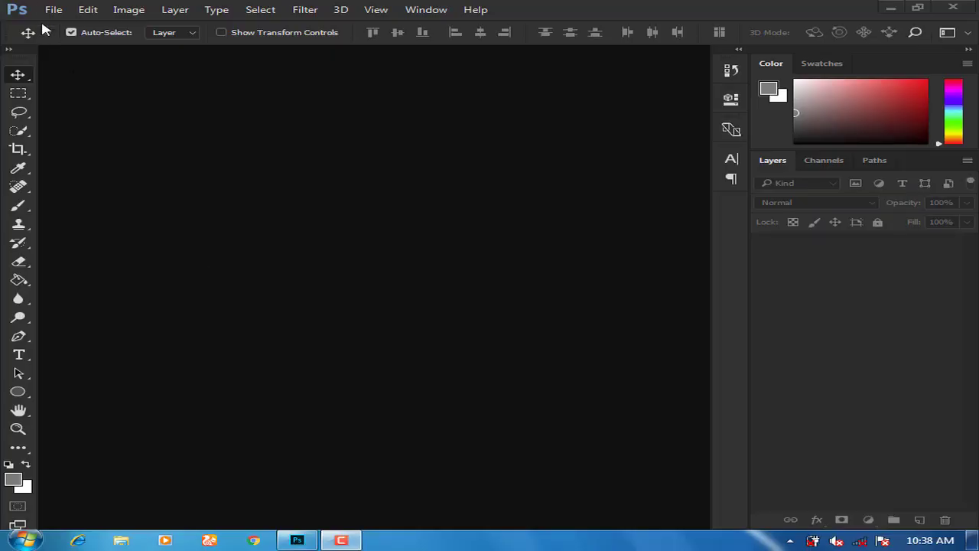
Make a blank white document named MOBILE APP DESIGN at 1280 × 1000 px, 300 ppi.
click(52, 10)
click(51, 25)
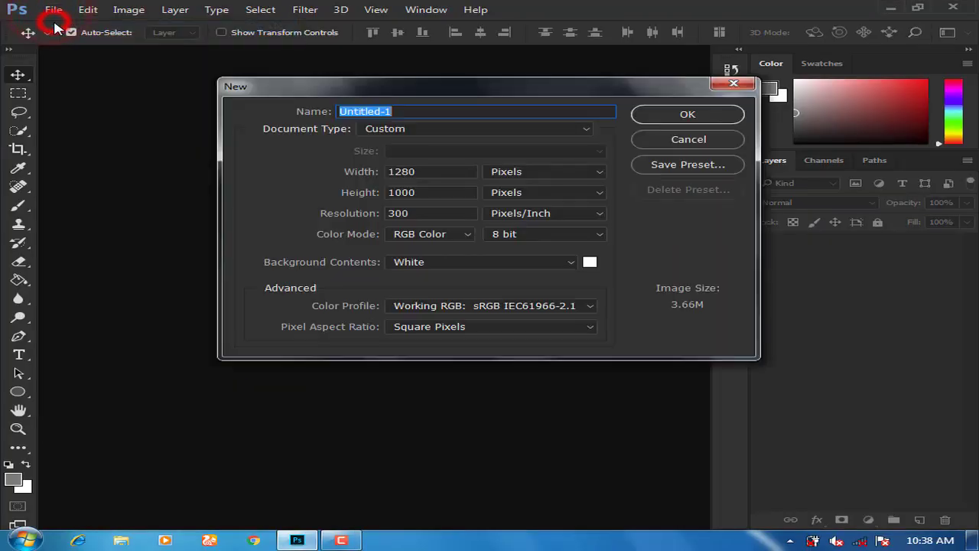
text(MOBILE APP DESIGN)
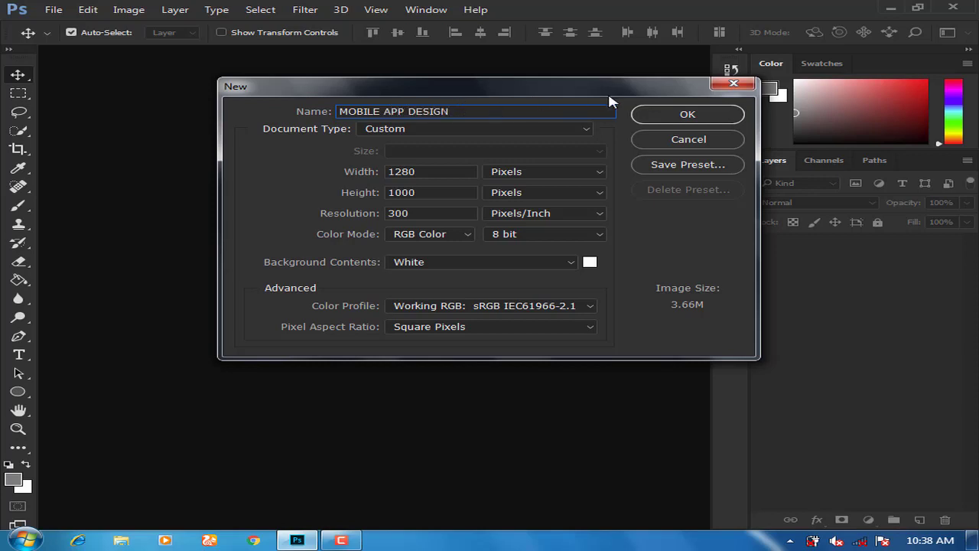
click(656, 113)
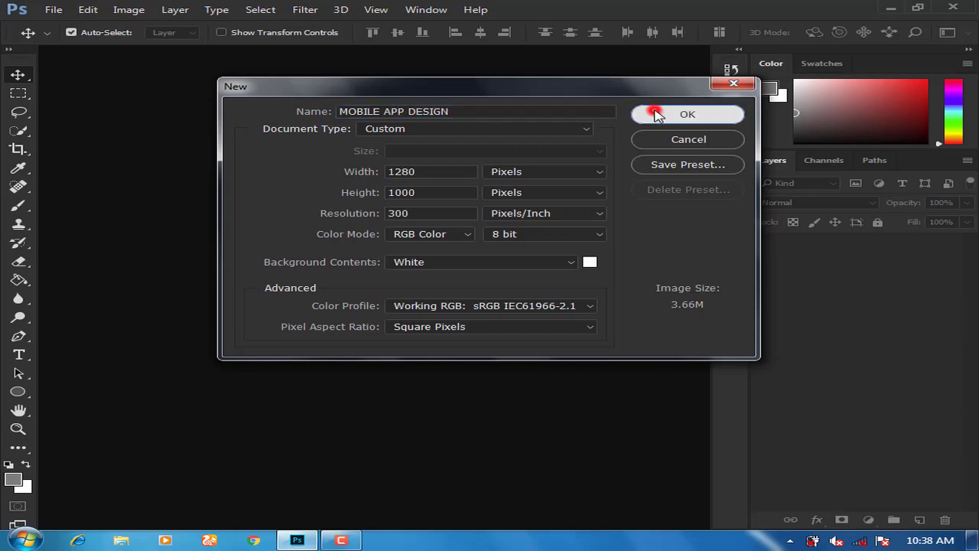
click(244, 57)
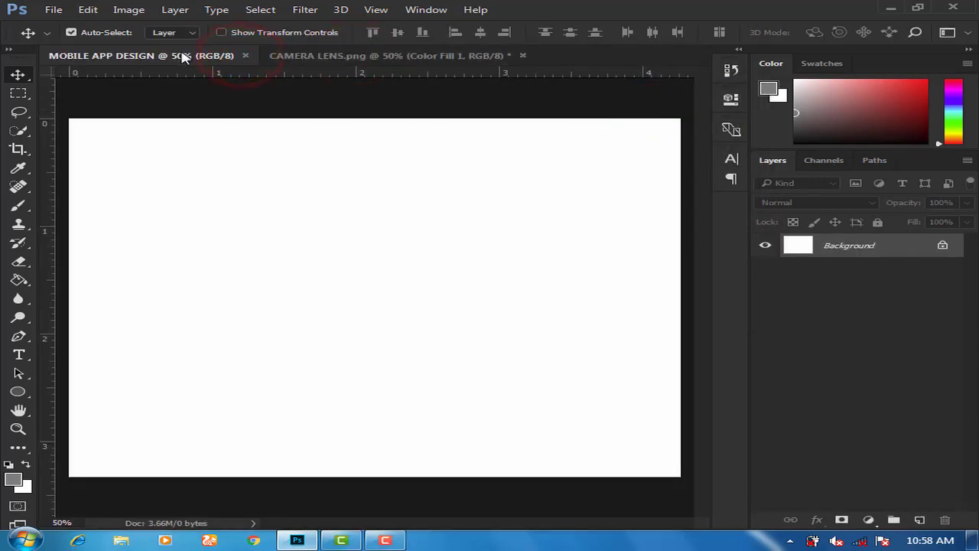
Paint-bucket fill the white Background with mid-grey #7a7a7a.
click(182, 54)
click(18, 280)
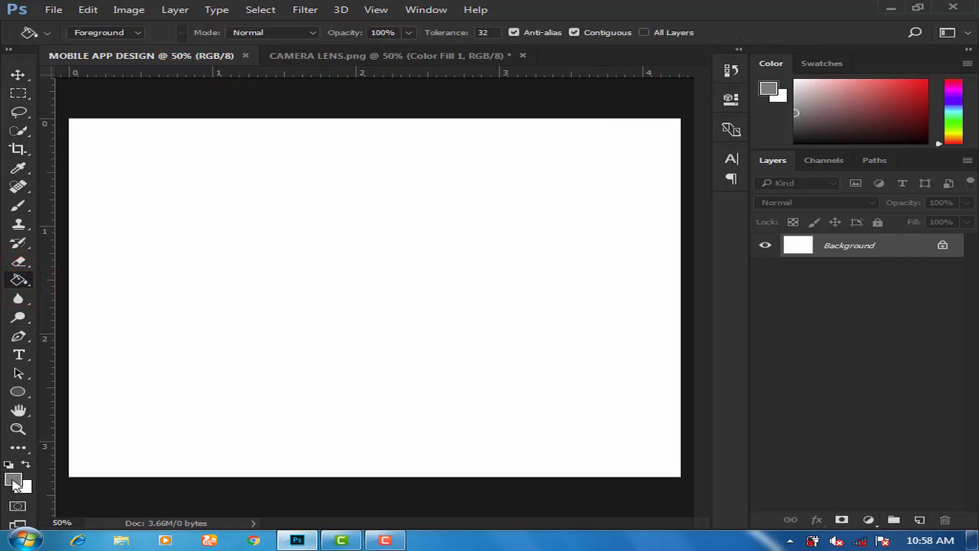
click(14, 482)
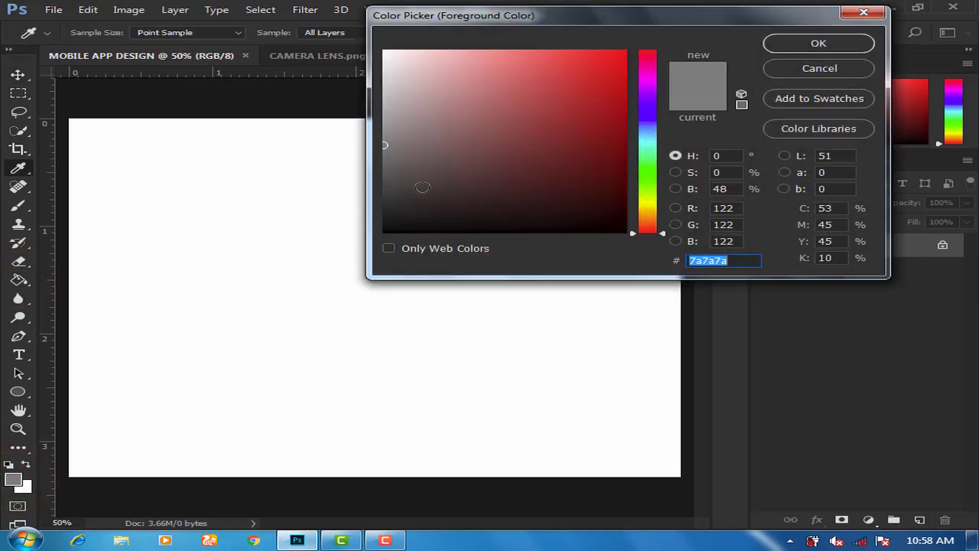
click(818, 43)
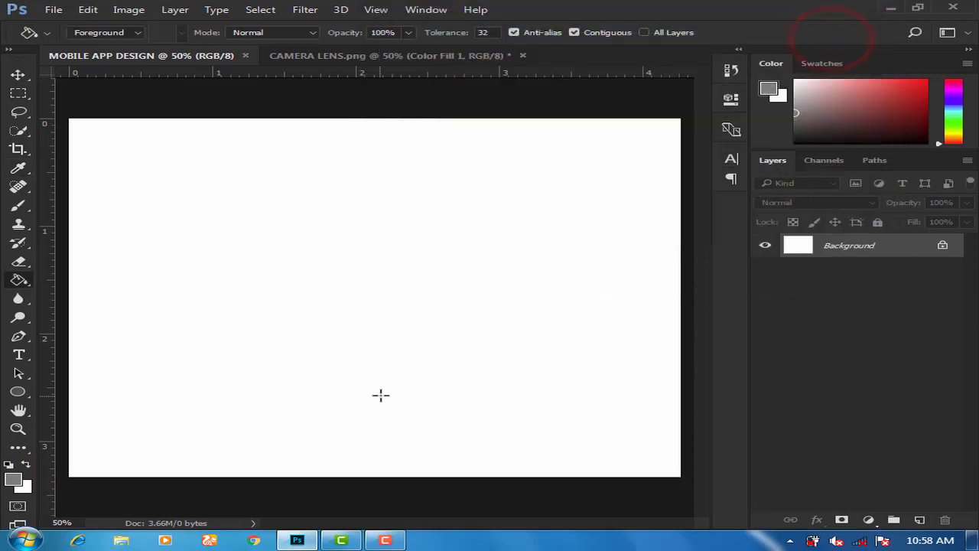
click(398, 290)
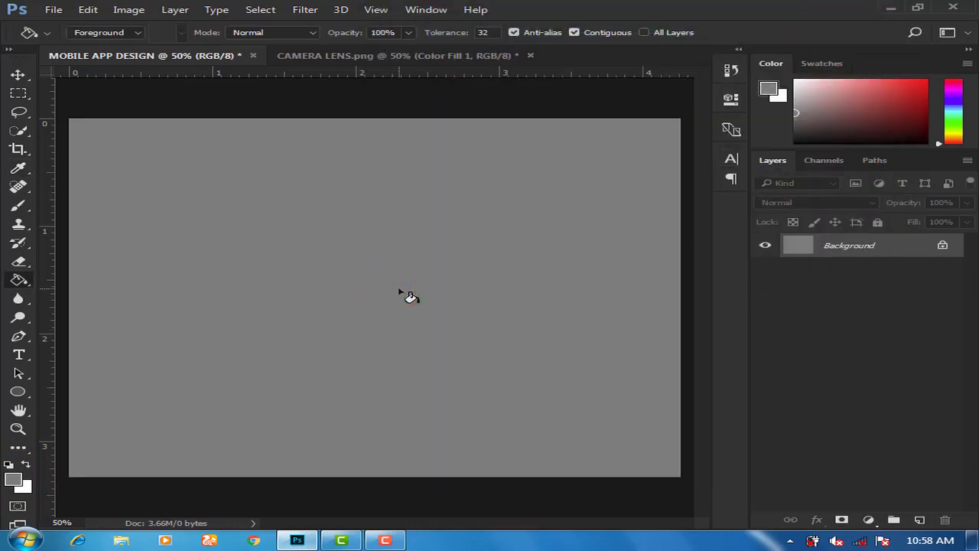
click(54, 10)
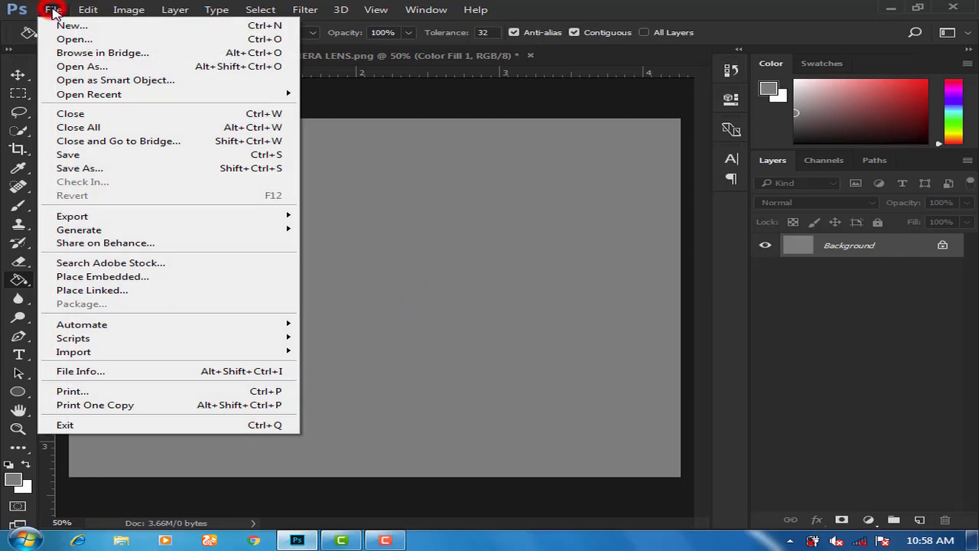
Place the MOBILE APP COLOR SCHEME image as an embedded layer.
click(130, 273)
scroll(306, 229, down, 5)
scroll(328, 218, down, 5)
scroll(328, 218, down, 5)
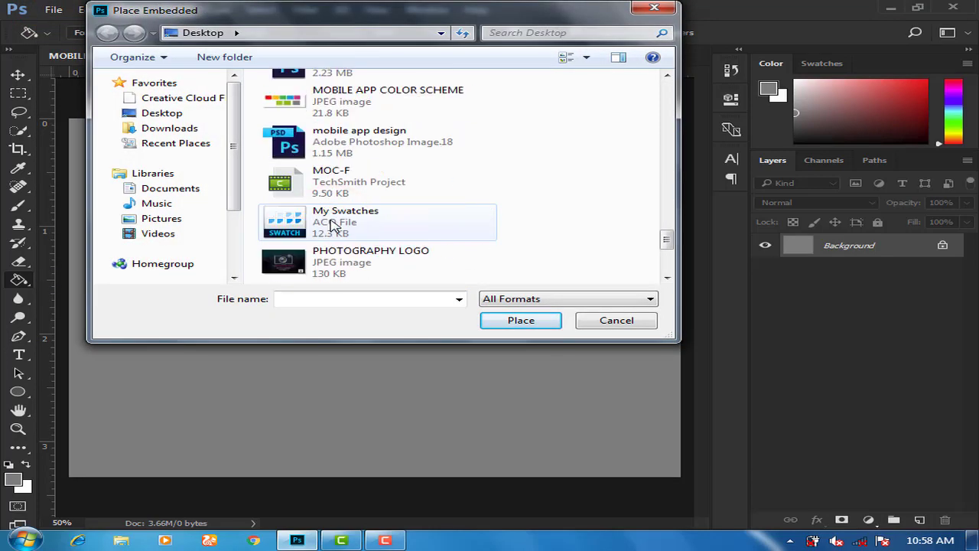
scroll(331, 222, down, 5)
scroll(329, 222, up, 5)
scroll(329, 222, up, 1)
click(344, 253)
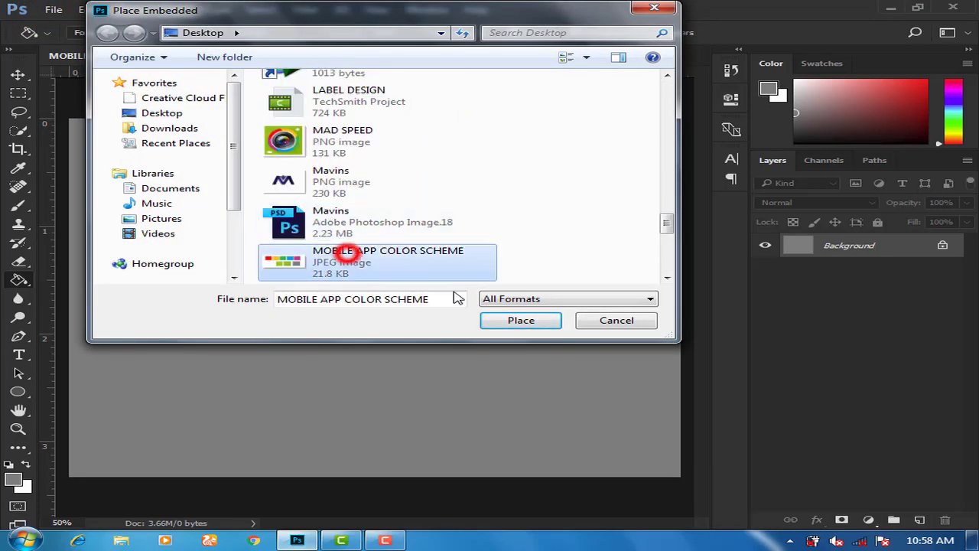
click(511, 320)
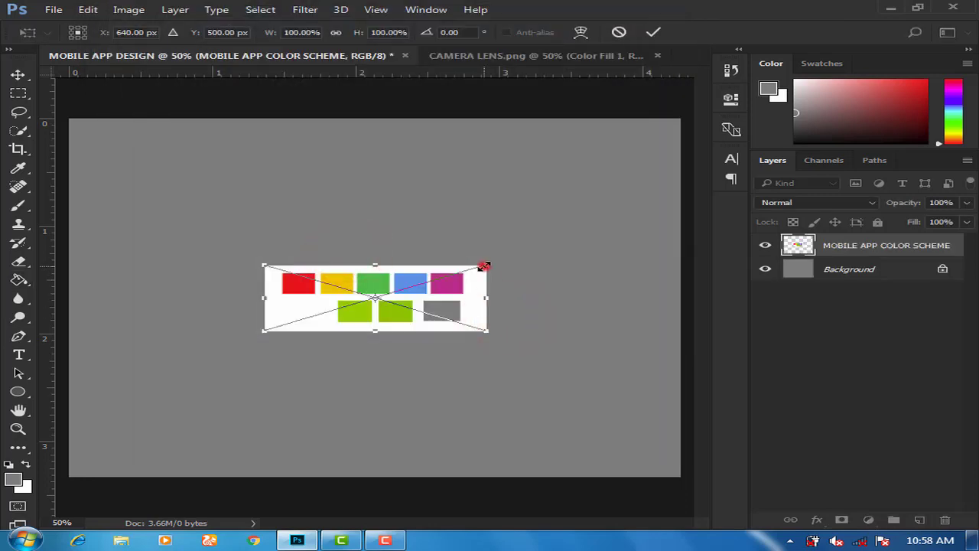
Scale the colour scheme image to about half and move it to the canvas's right side.
drag(484, 266, 437, 282)
key(Return)
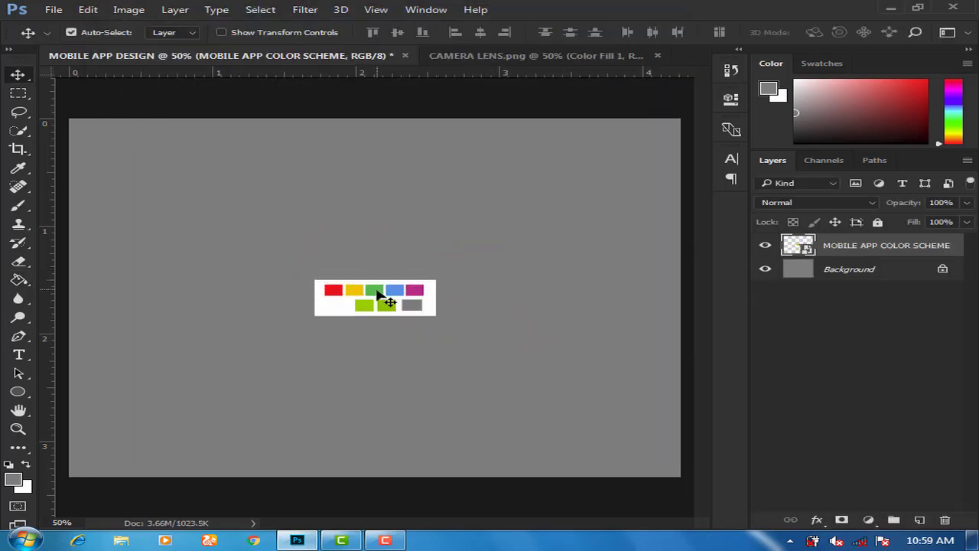
drag(377, 289, 601, 310)
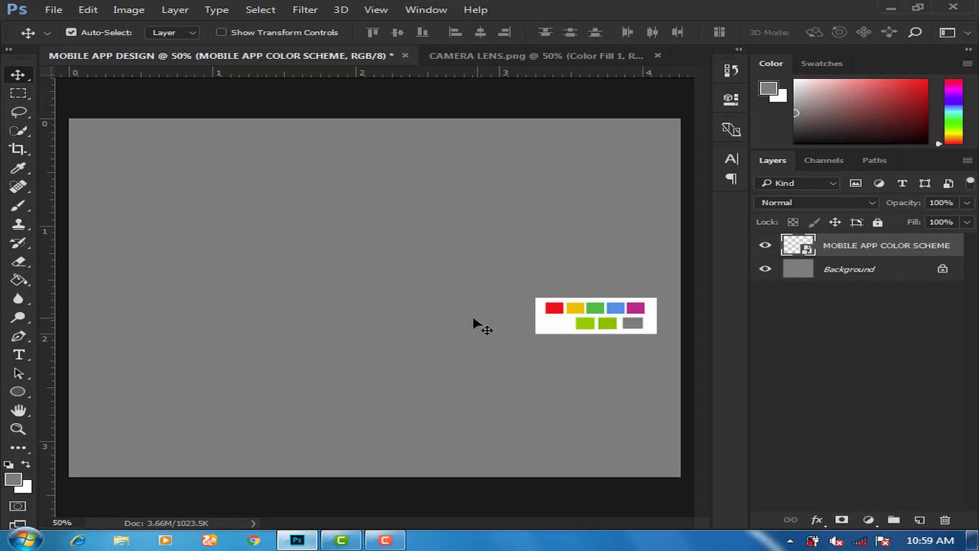
Set the Ellipse tool to no fill and a yellow #fabc05 stroke sampled from the swatches.
click(15, 392)
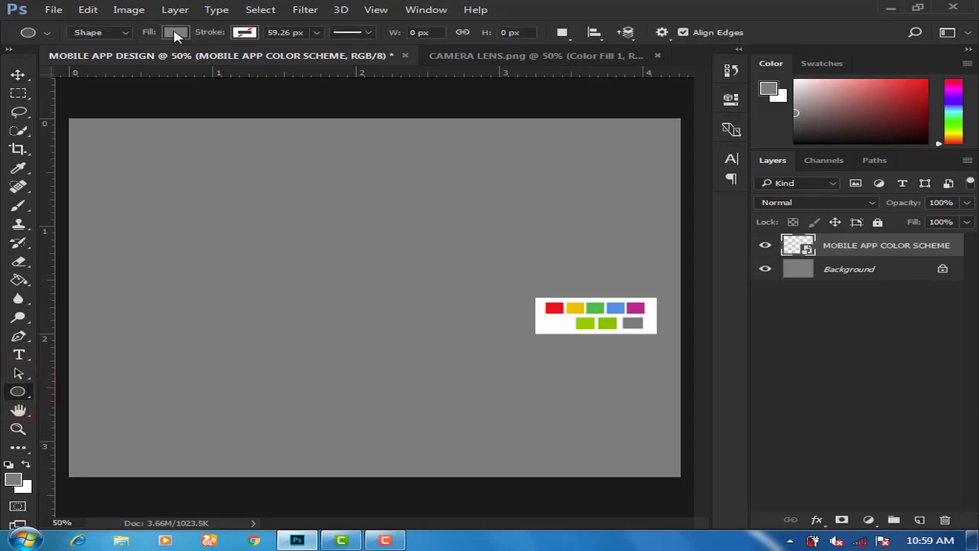
click(175, 33)
click(94, 60)
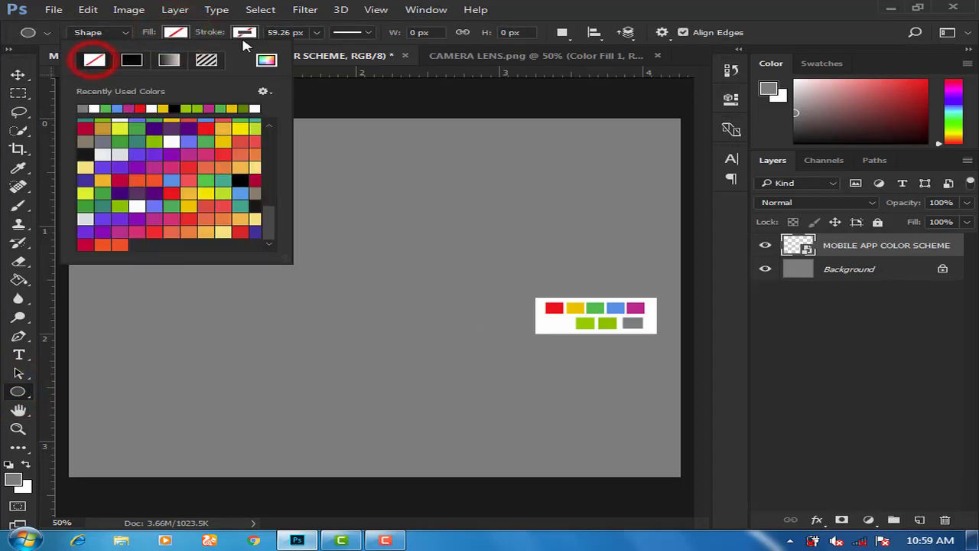
click(245, 33)
click(336, 60)
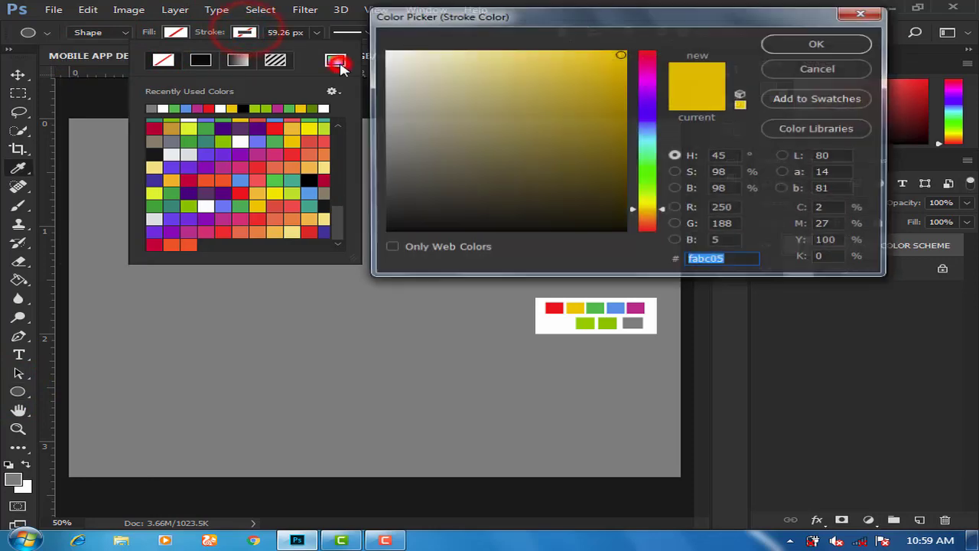
click(579, 306)
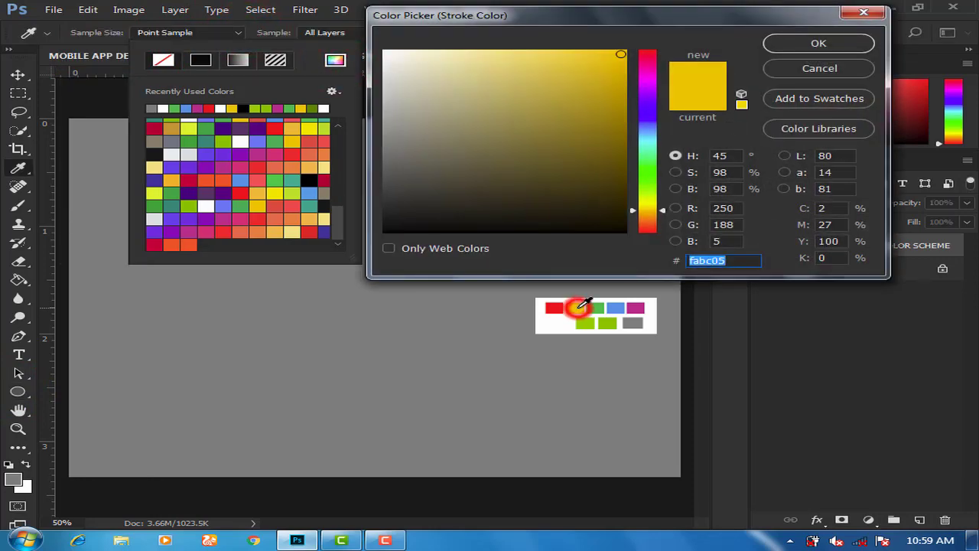
click(791, 40)
click(596, 10)
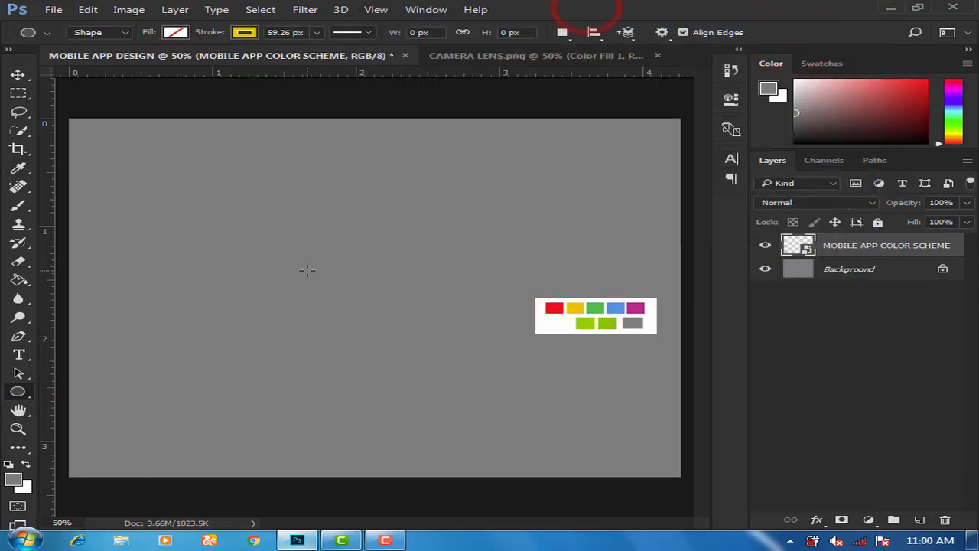
Draw a 548 × 548 px circle left of centre and thin its stroke to 56.53 px.
drag(319, 293, 510, 398)
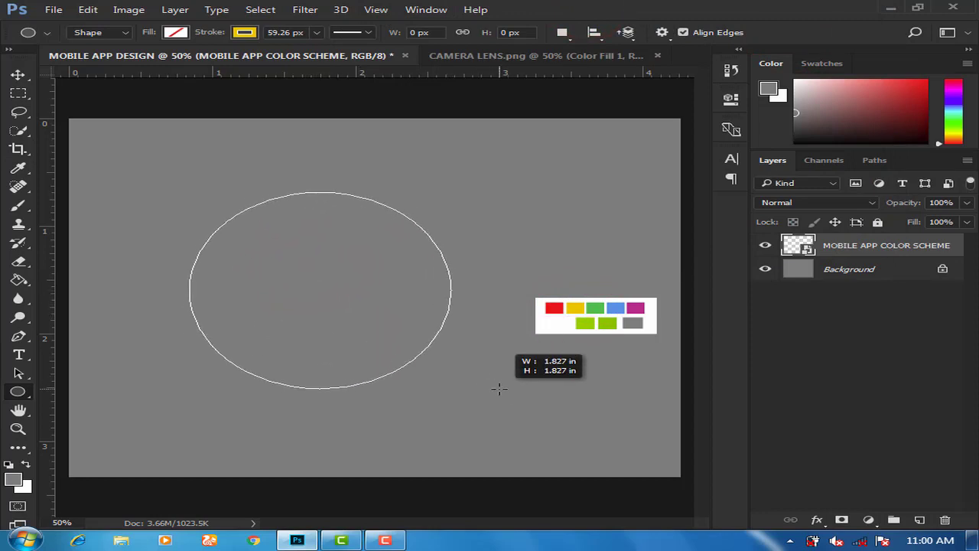
drag(510, 399, 499, 388)
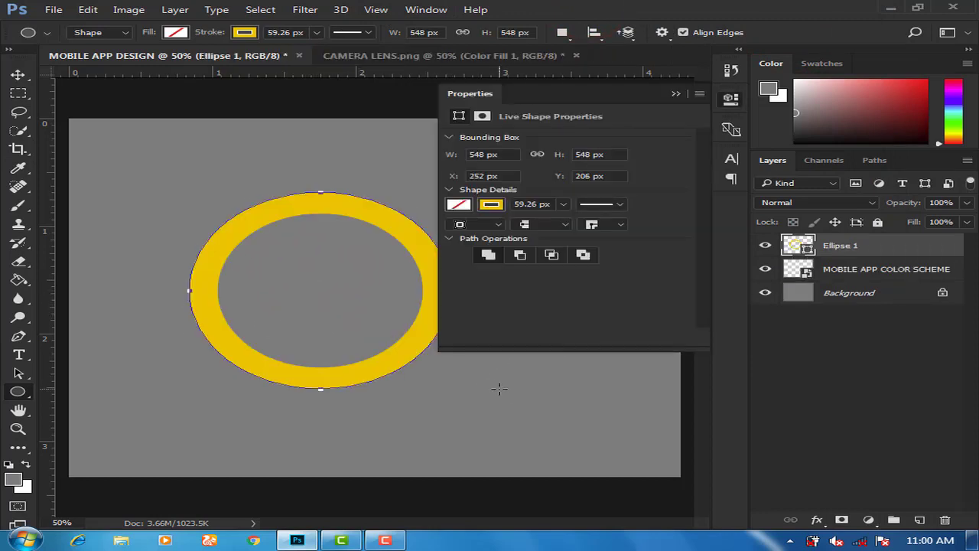
click(563, 207)
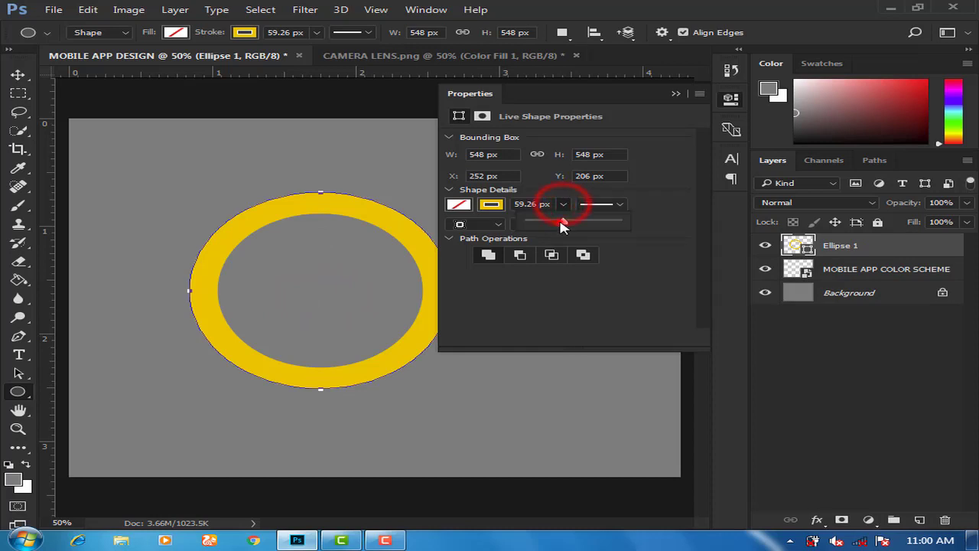
drag(562, 222, 563, 223)
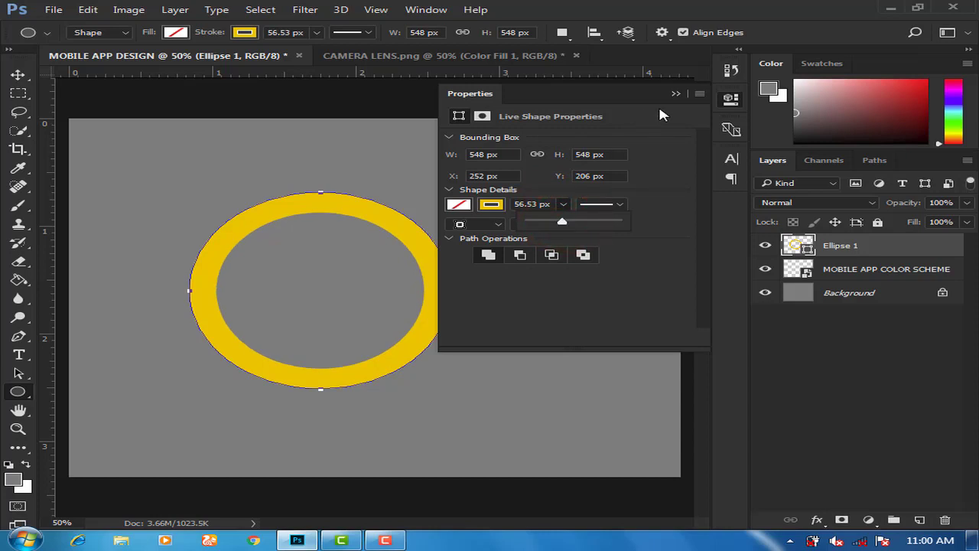
click(676, 92)
click(17, 74)
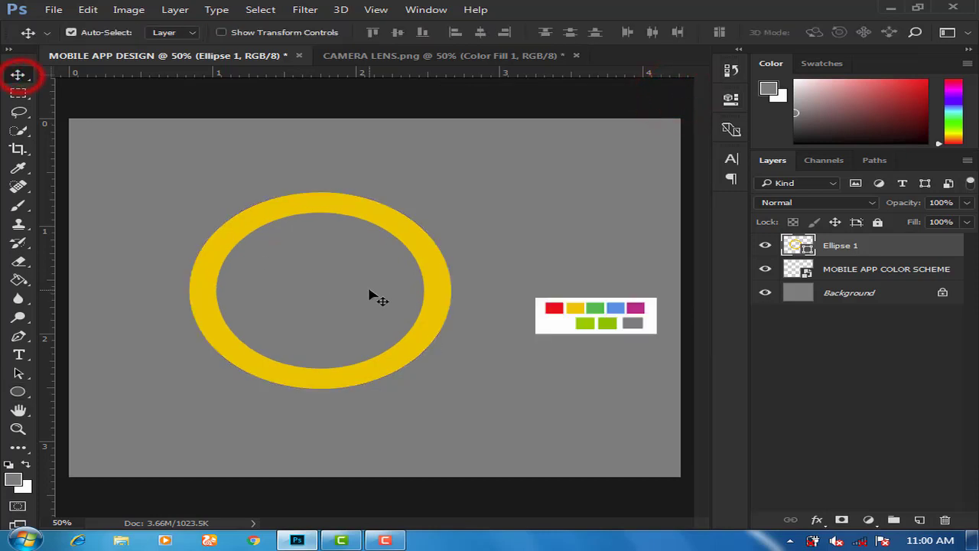
Nudge the yellow ring right and move the colour swatches to the canvas's lower right.
drag(313, 285, 351, 291)
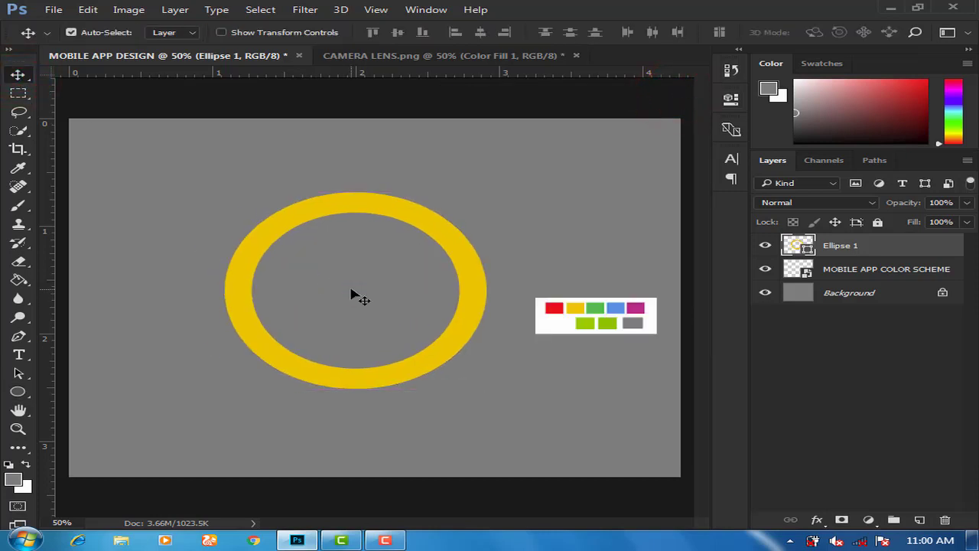
key(ctrl+plus)
key(ctrl+plus)
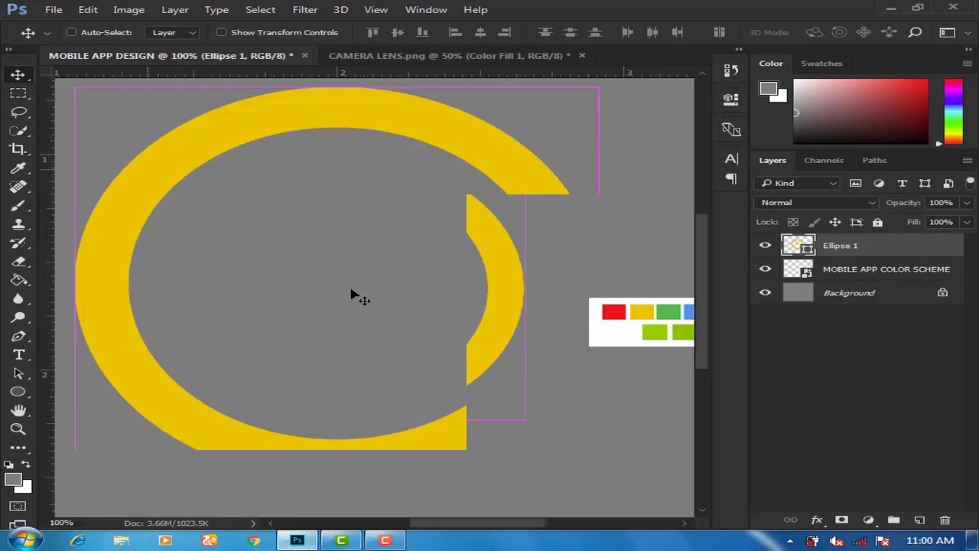
key(ctrl+minus)
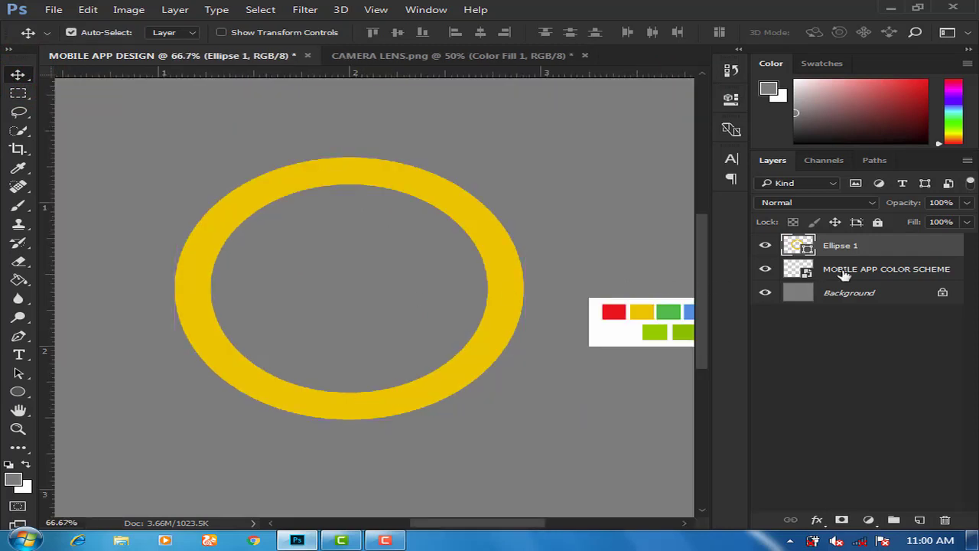
click(844, 274)
drag(658, 332, 556, 468)
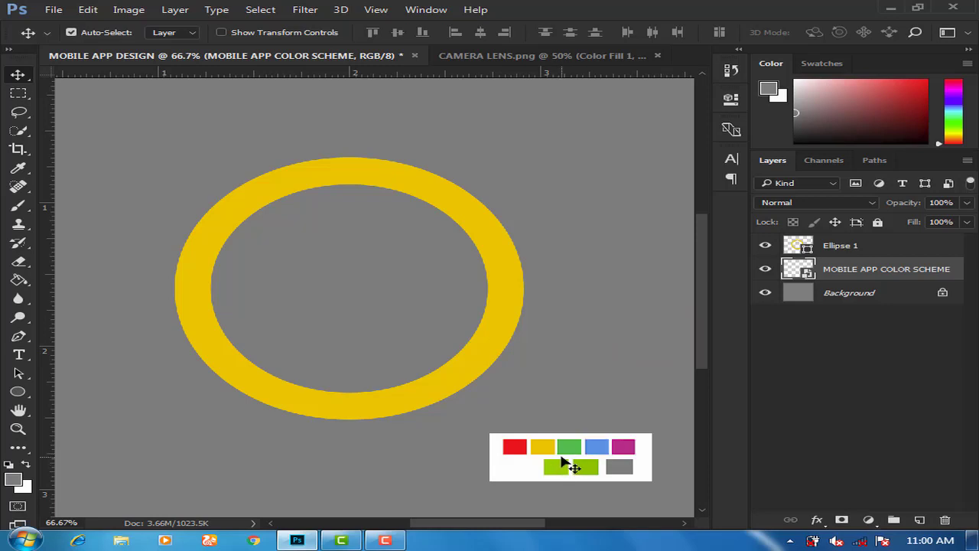
Add an empty Layer 1 above Ellipse 1 and clip it to the ring.
click(849, 246)
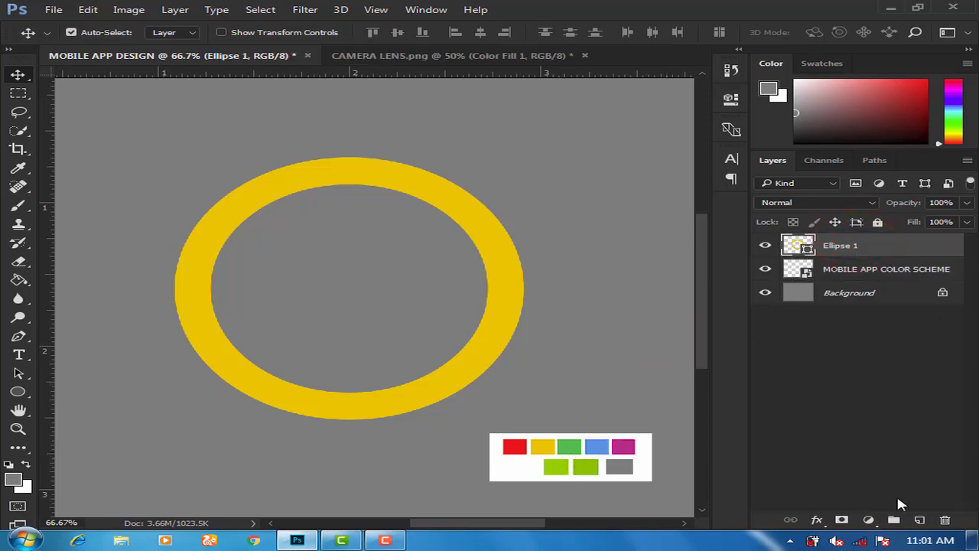
click(918, 519)
right_click(868, 247)
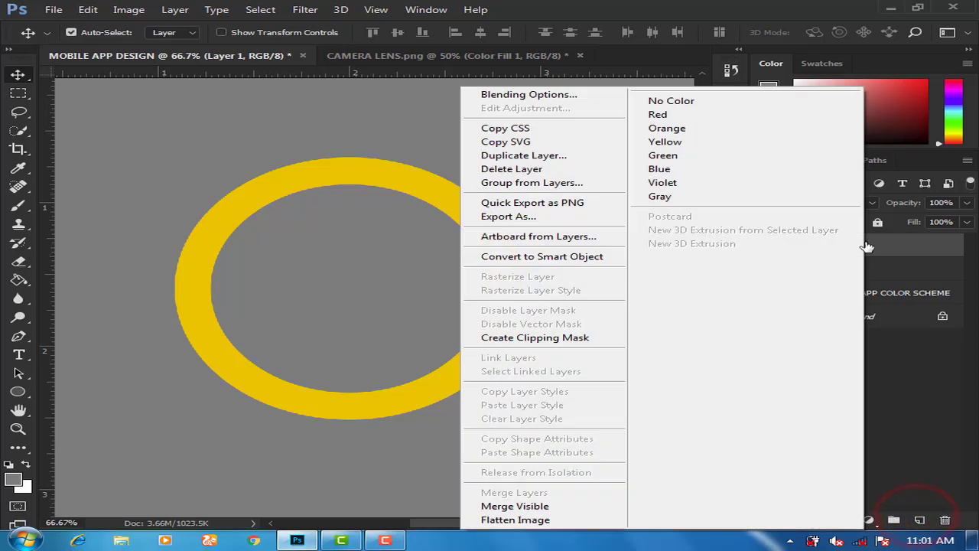
click(582, 339)
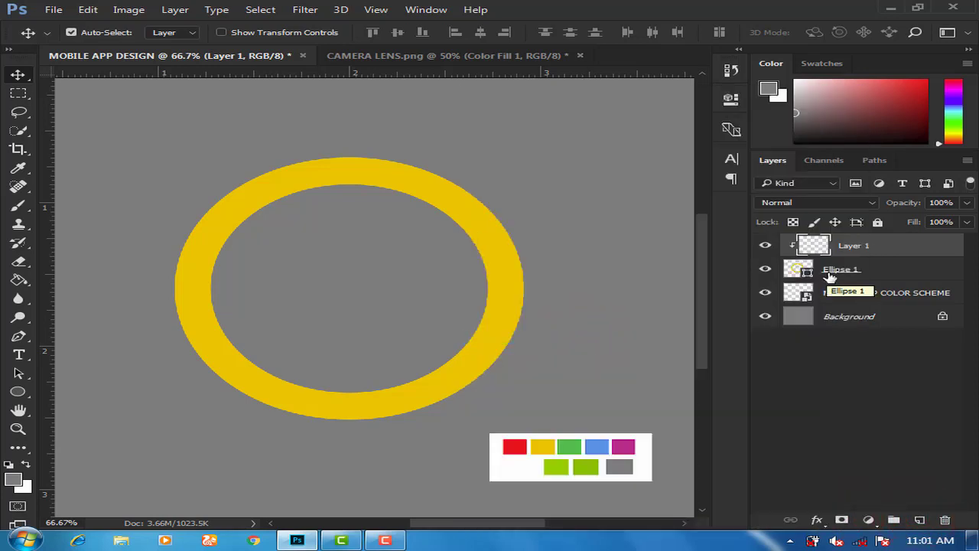
click(858, 247)
Set the Pen tool's shapes to no stroke and a red fill sampled from the swatches.
click(18, 337)
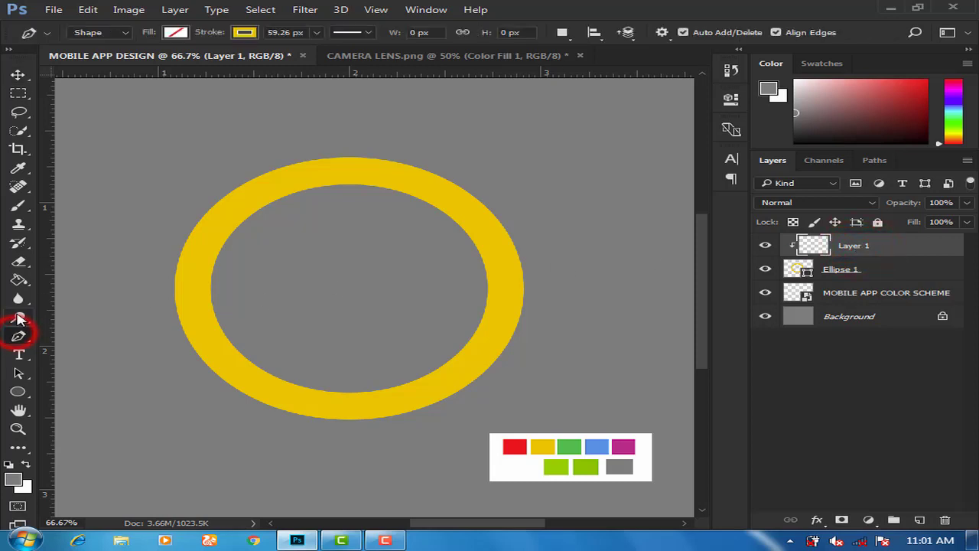
click(245, 32)
click(163, 61)
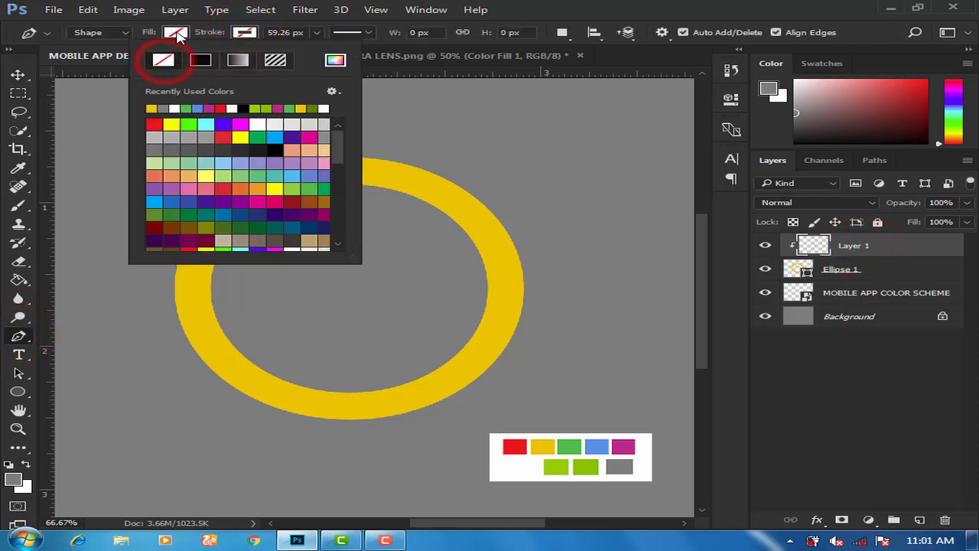
click(176, 32)
click(266, 62)
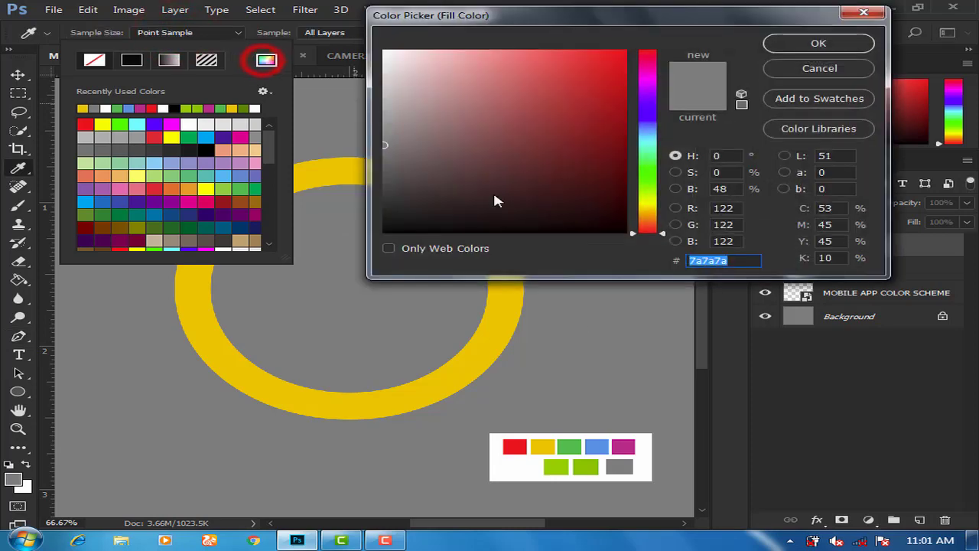
click(514, 446)
click(815, 44)
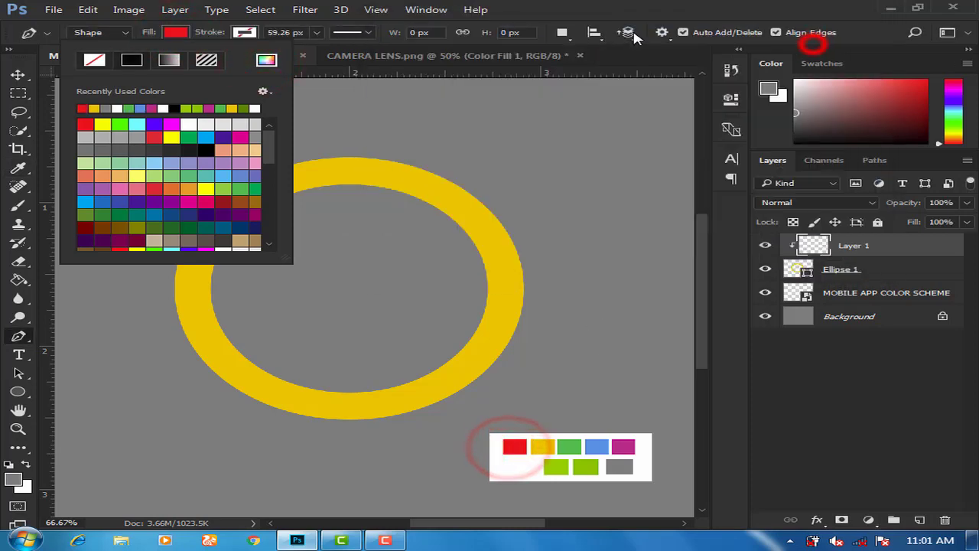
click(595, 10)
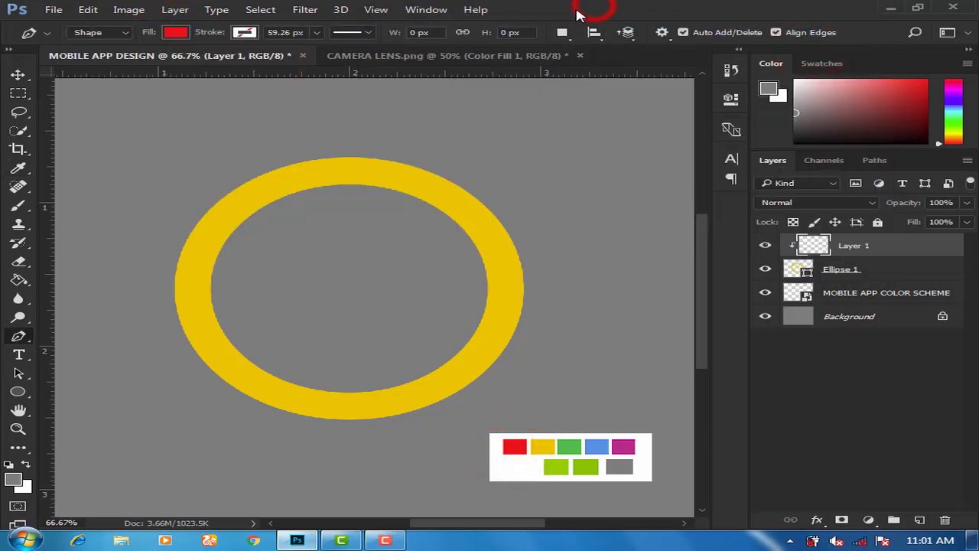
Draw a closed red shape covering the ring's upper-left arc.
click(353, 190)
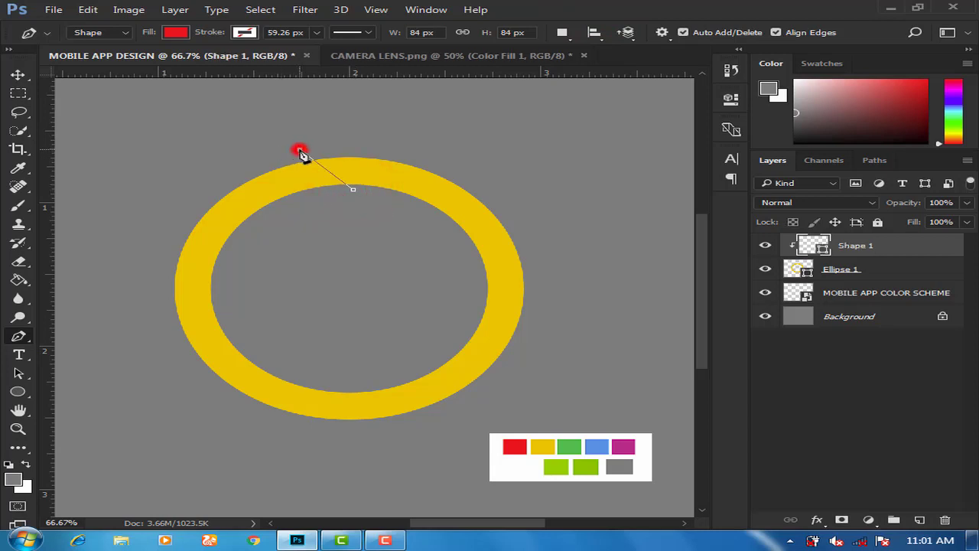
click(300, 151)
click(166, 217)
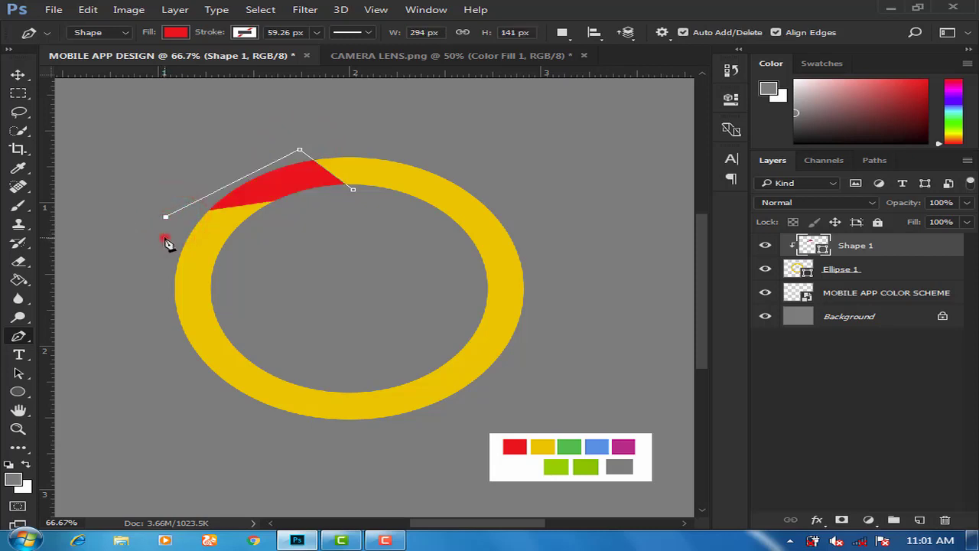
click(163, 236)
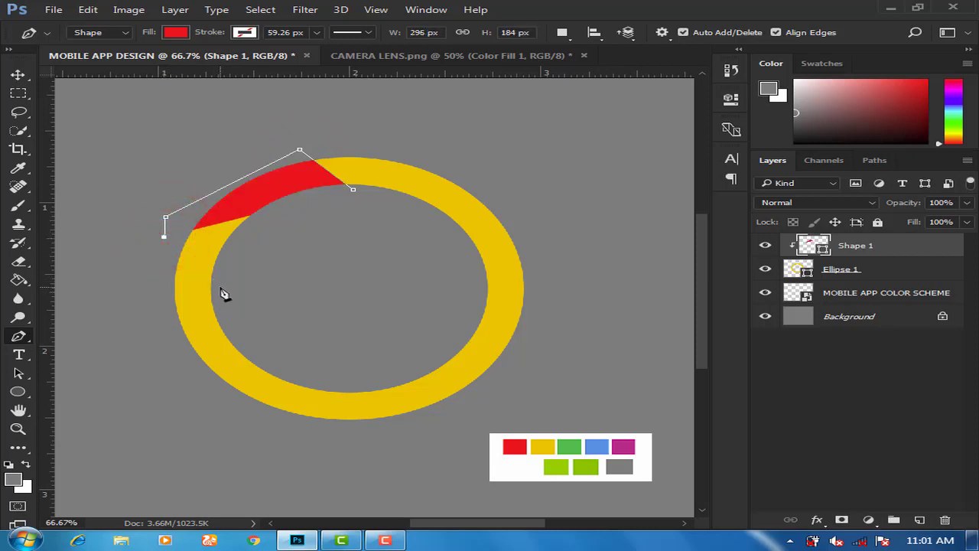
click(219, 288)
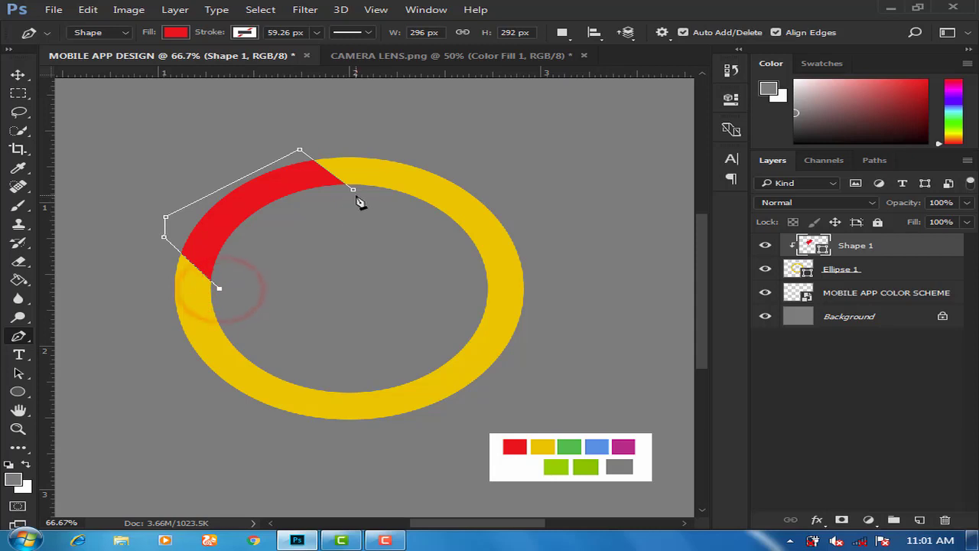
click(354, 191)
Draw a closed shape over the ring's left side and clip it to the ring below the red.
click(176, 34)
click(176, 34)
click(185, 228)
click(235, 281)
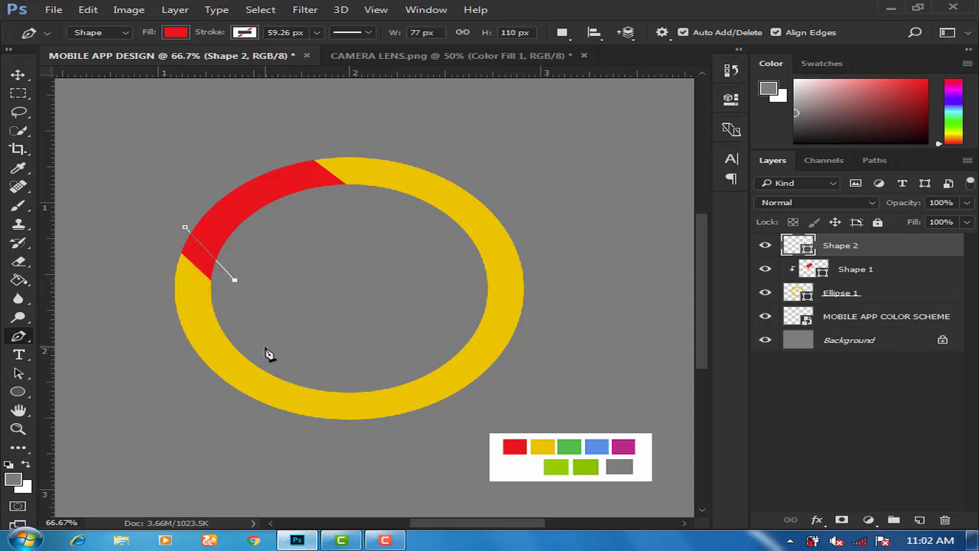
click(288, 417)
click(177, 380)
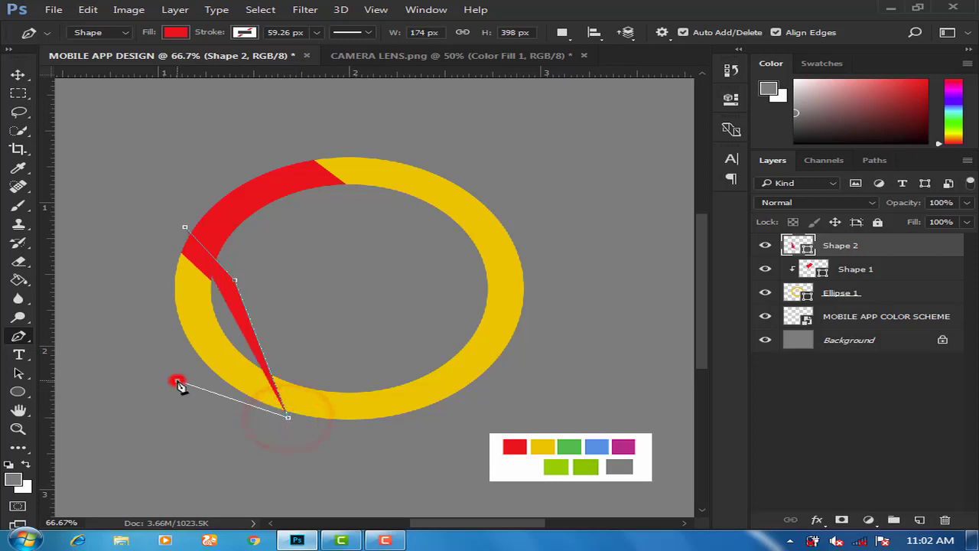
click(129, 282)
click(185, 228)
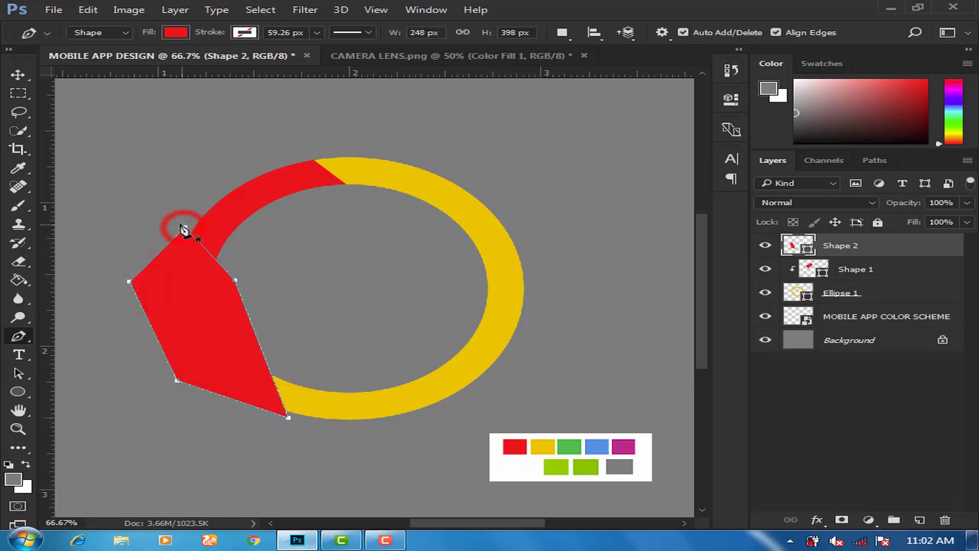
drag(858, 259, 868, 279)
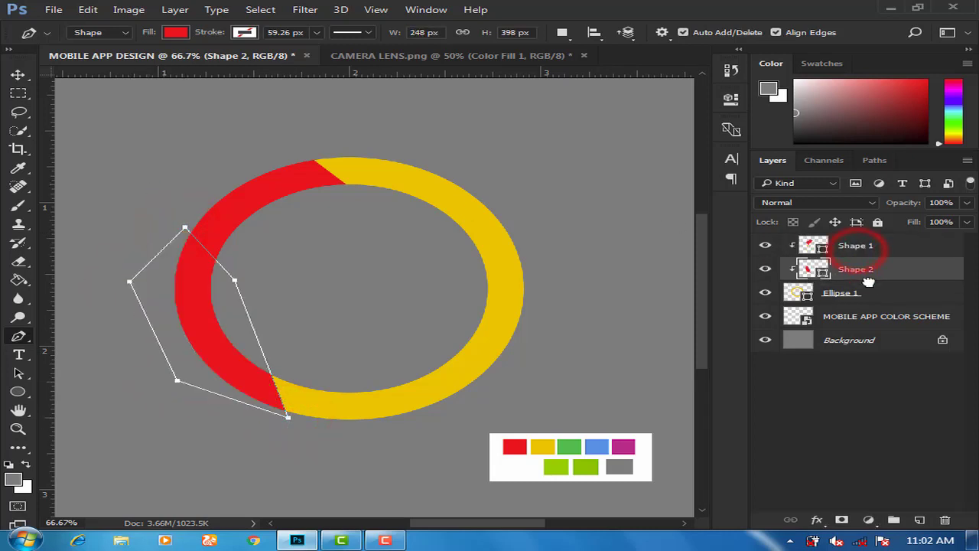
Fill Shape 2 with magenta #c23584 sampled from the colour scheme.
click(180, 36)
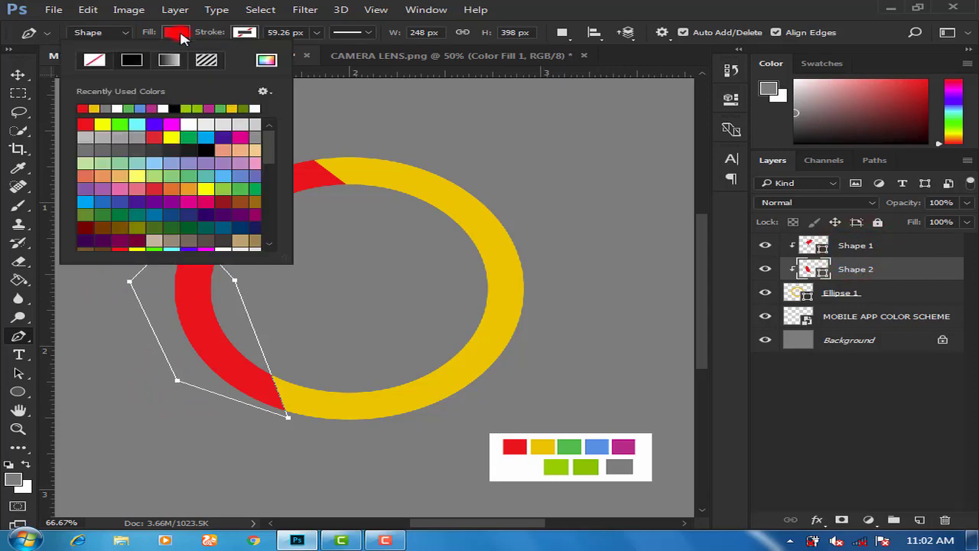
click(267, 59)
click(625, 447)
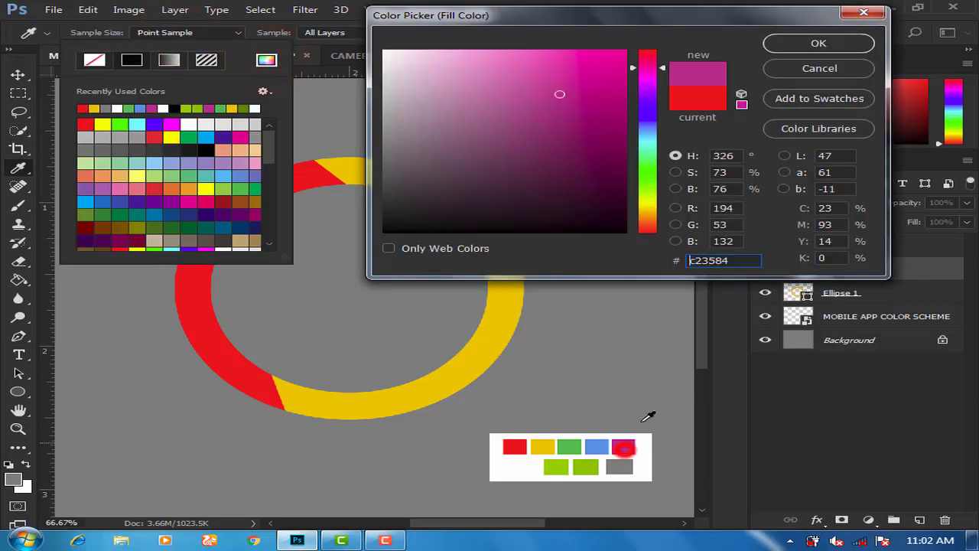
click(819, 43)
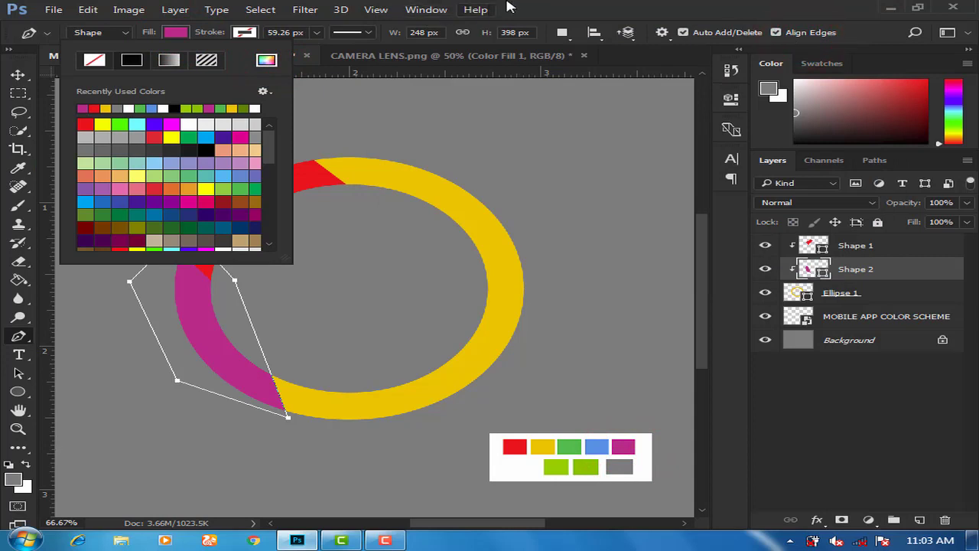
click(536, 7)
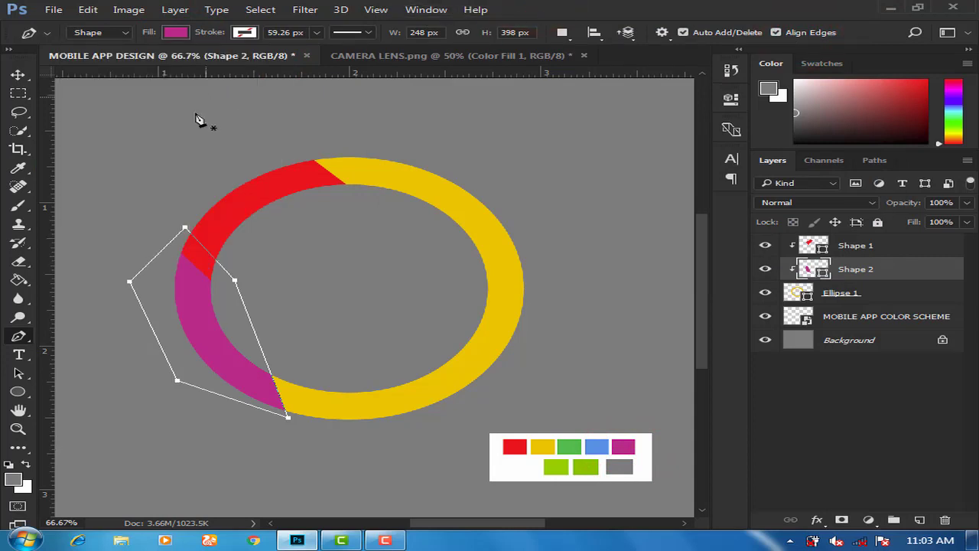
Draw a closed shape over the ring's bottom arc after the magenta section.
click(248, 356)
click(266, 416)
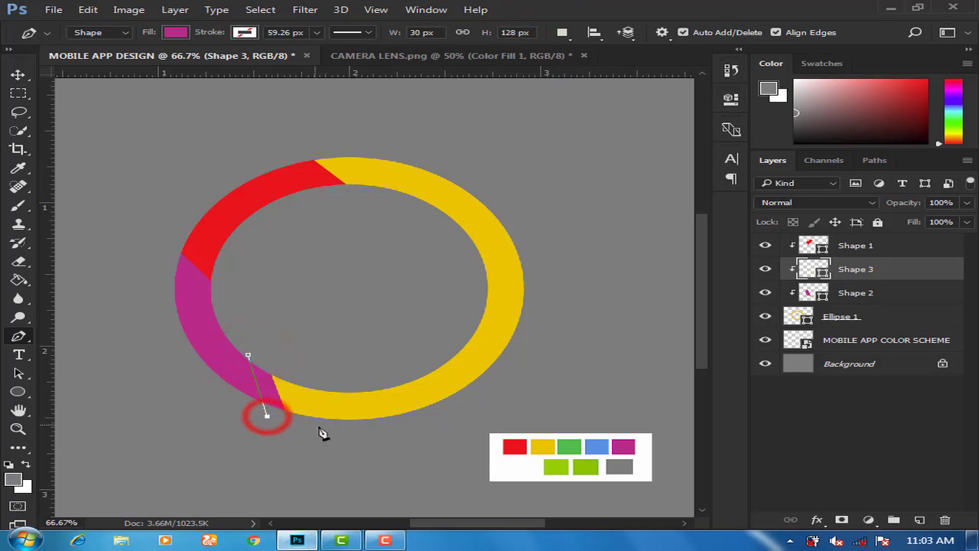
click(432, 434)
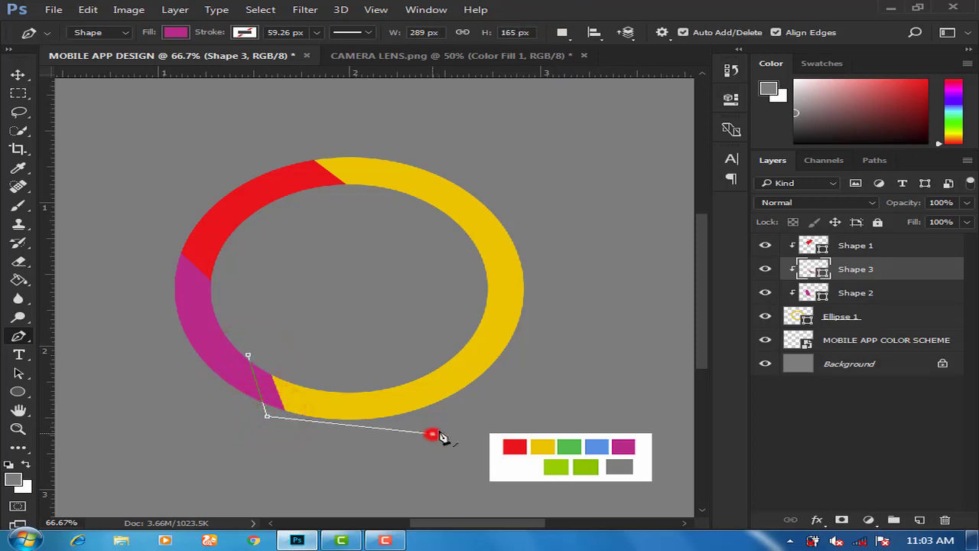
click(501, 380)
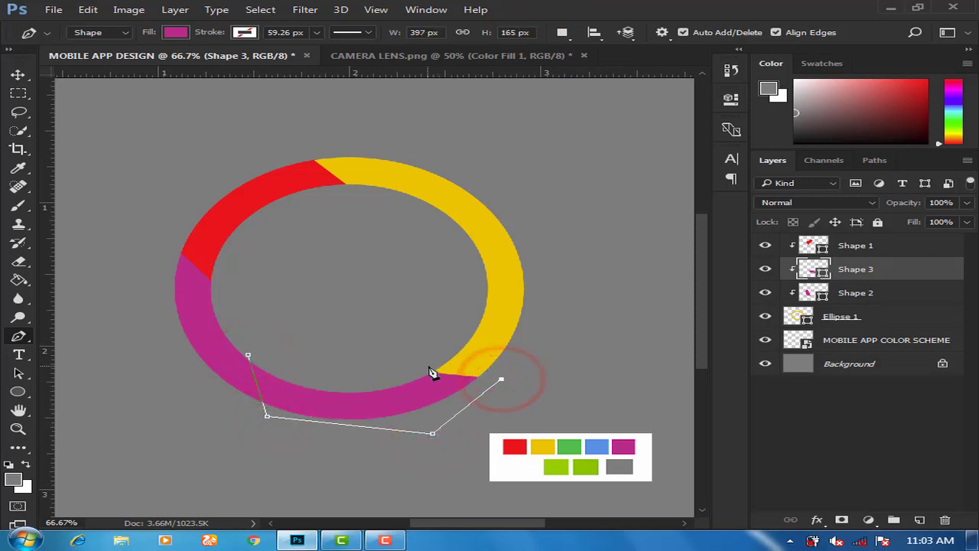
click(426, 367)
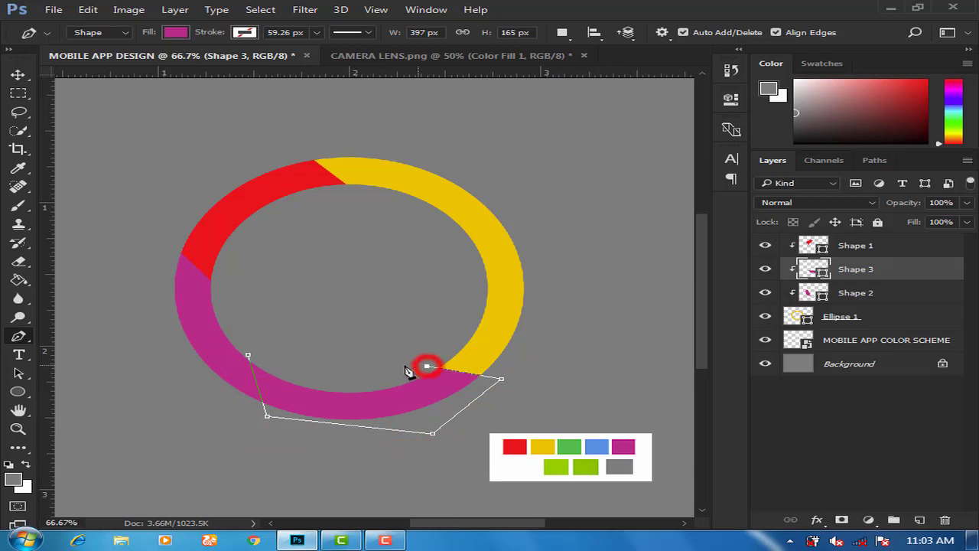
click(249, 357)
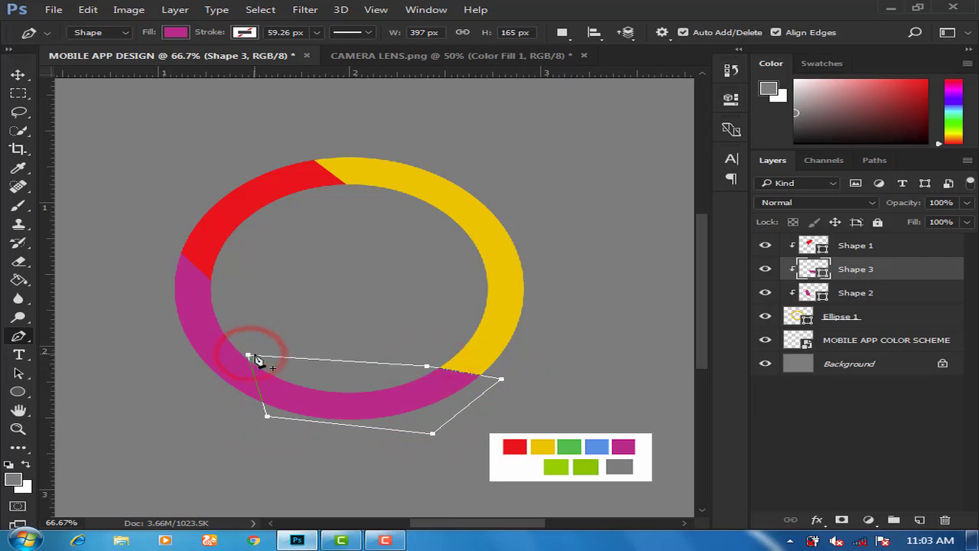
Fill Shape 3 with light blue sampled from the colour scheme.
click(175, 34)
click(266, 60)
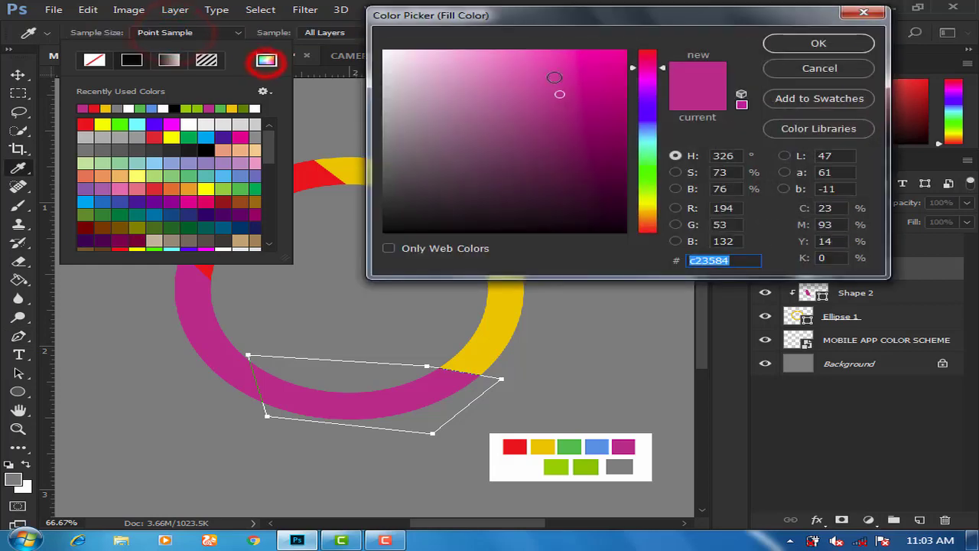
click(596, 446)
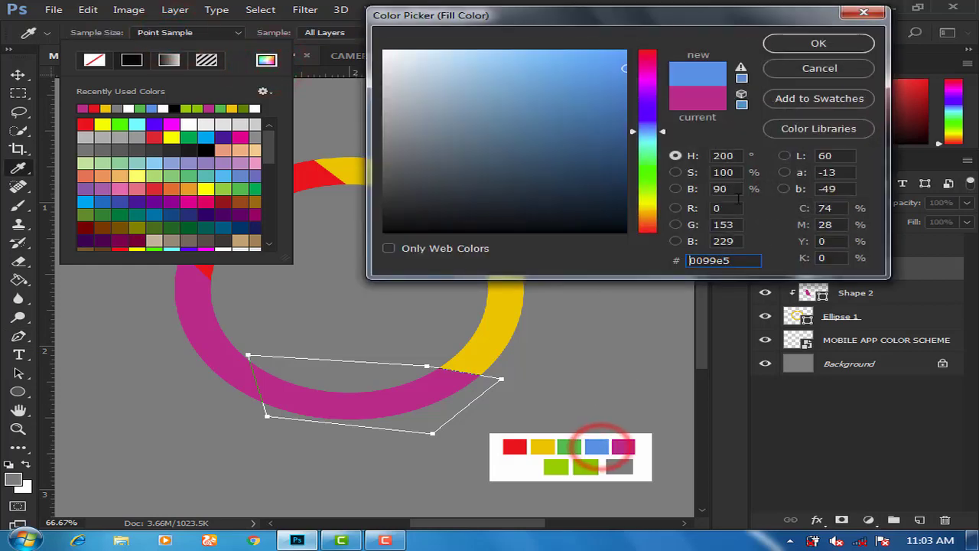
click(816, 42)
click(530, 3)
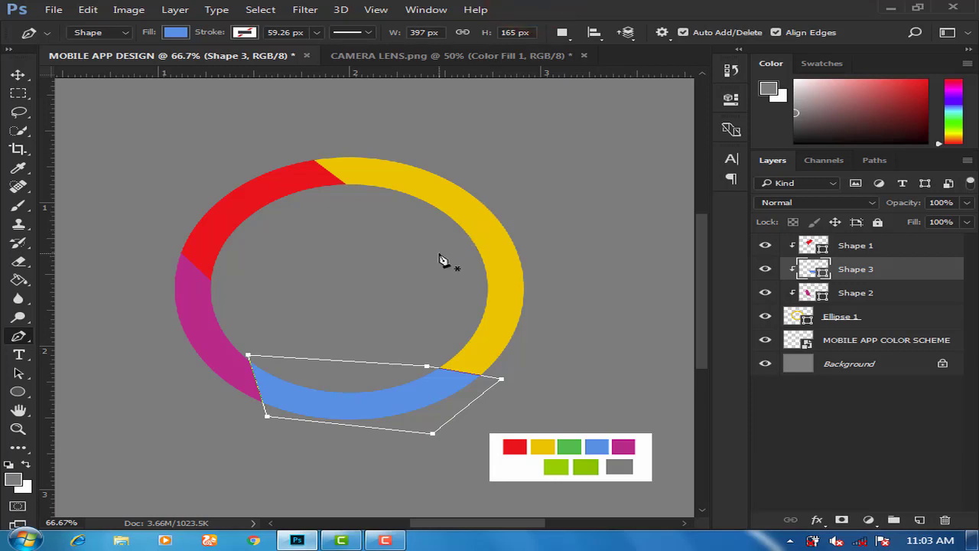
click(411, 372)
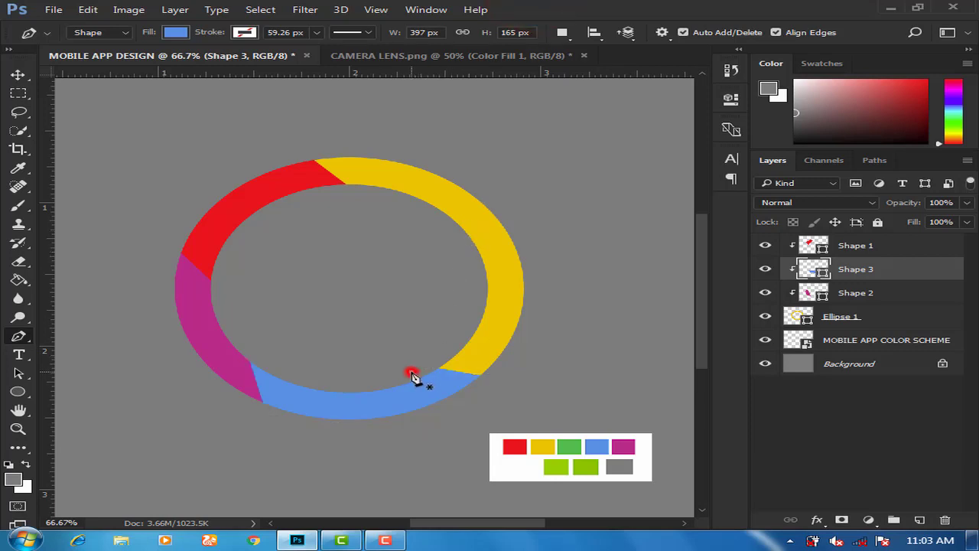
Complete a closed wedge shape over the ring's right arc.
drag(483, 388, 574, 305)
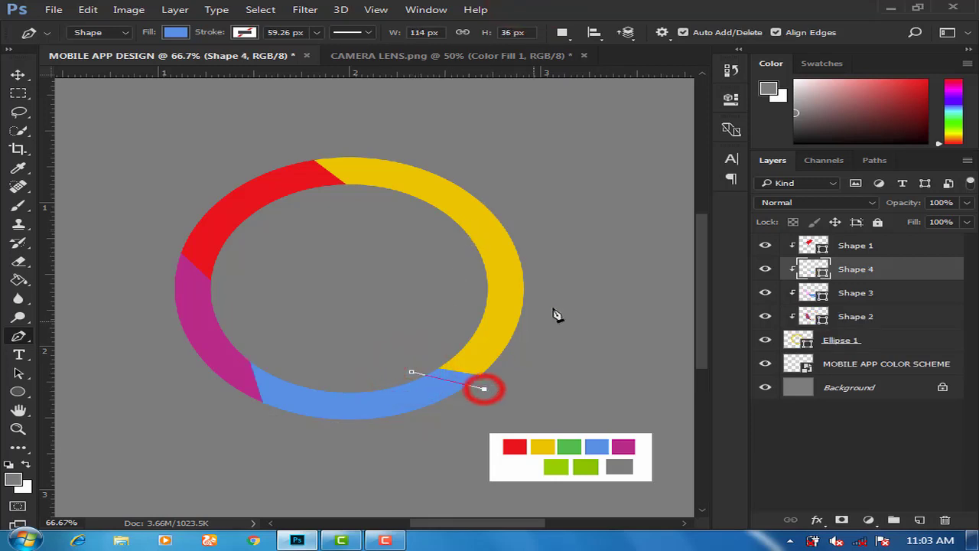
click(522, 205)
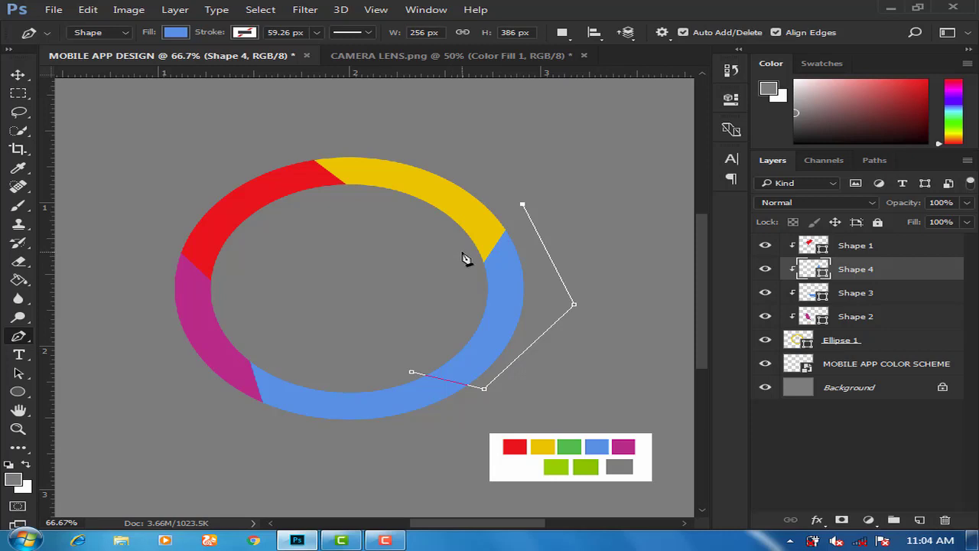
click(461, 256)
click(412, 372)
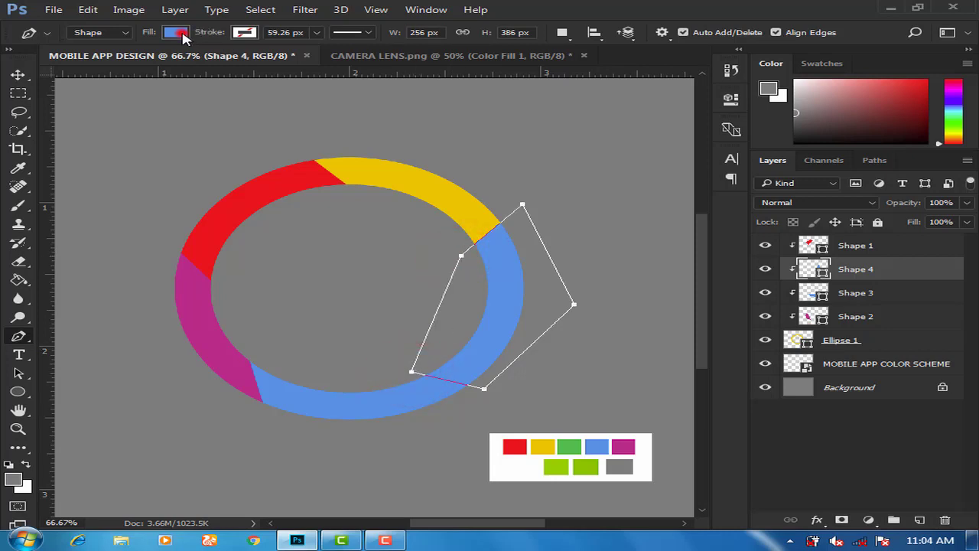
Fill Shape 4 with green #3ab54a sampled from the palette's green swatch.
click(175, 32)
click(266, 60)
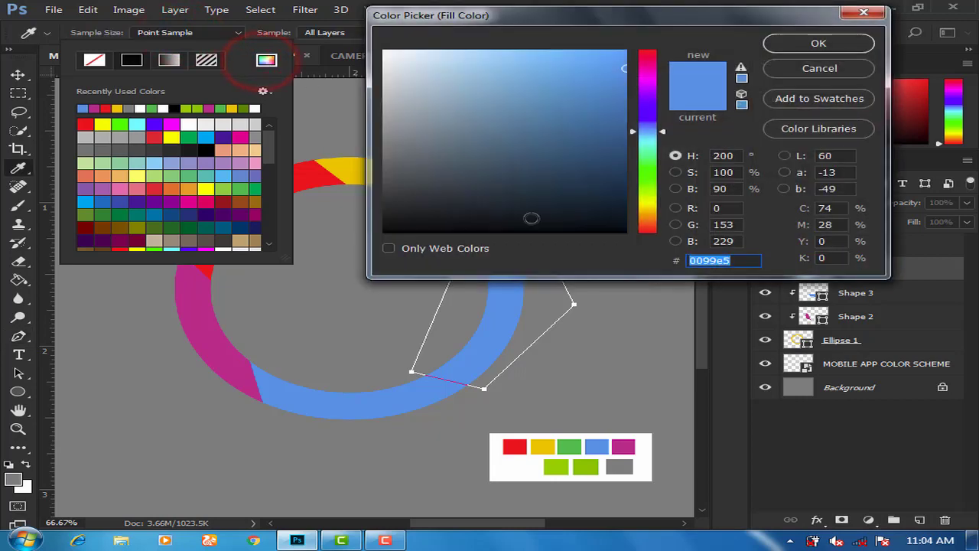
click(570, 447)
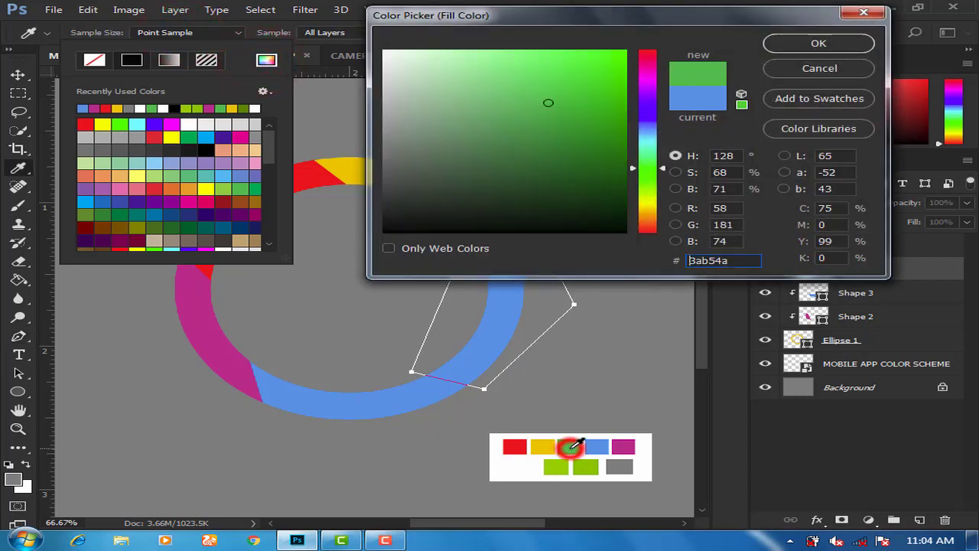
click(815, 44)
click(648, 7)
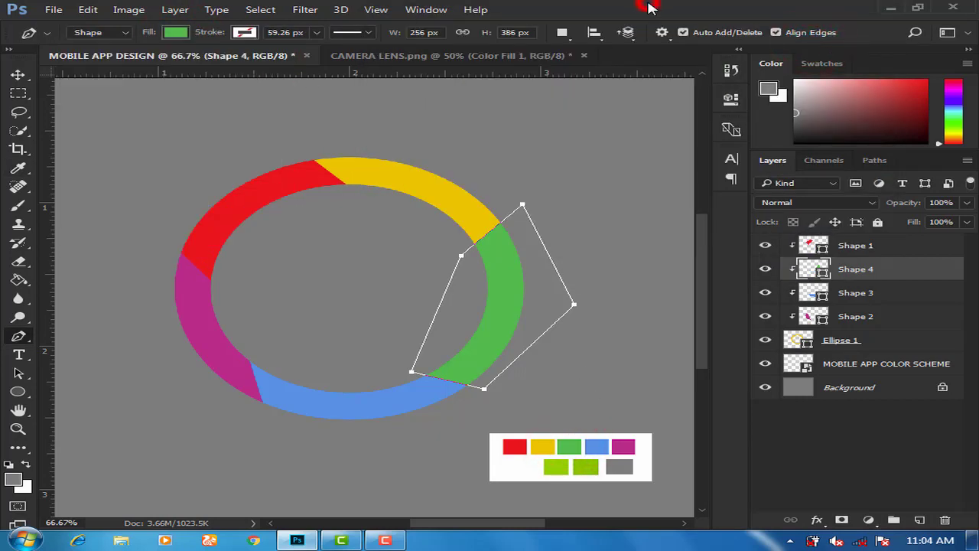
click(19, 74)
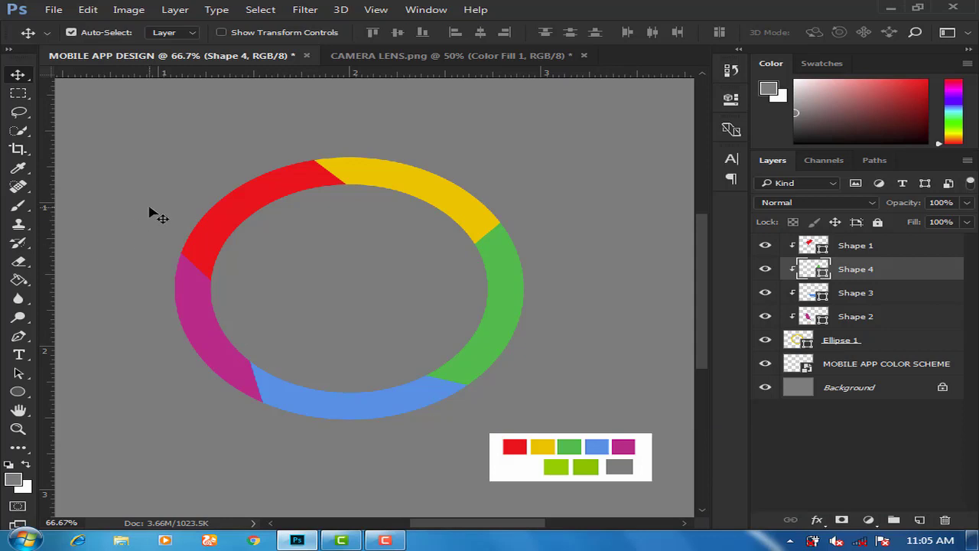
Group Shape 1 through Ellipse 1 with Ctrl+G and rename the group 'circle 1'.
click(852, 253)
shift+click(867, 344)
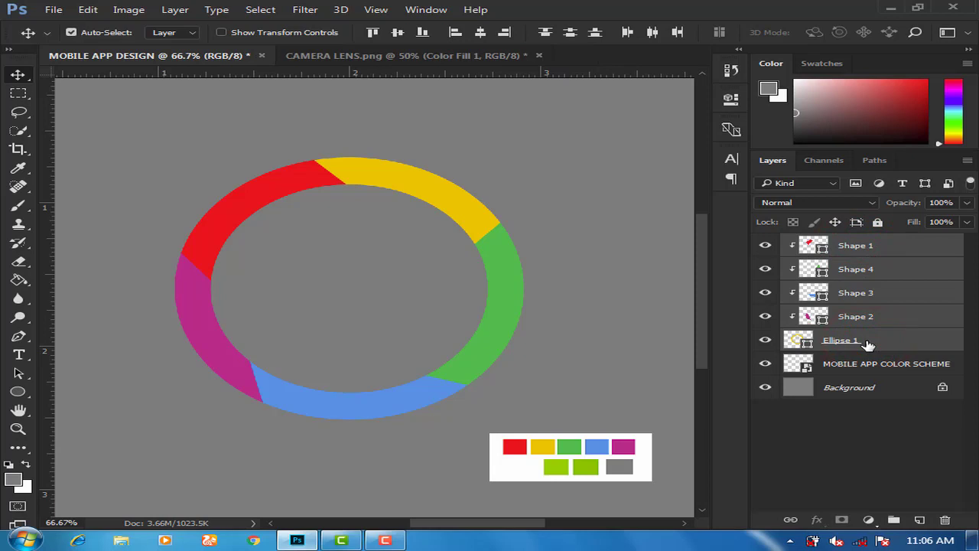
key(g)
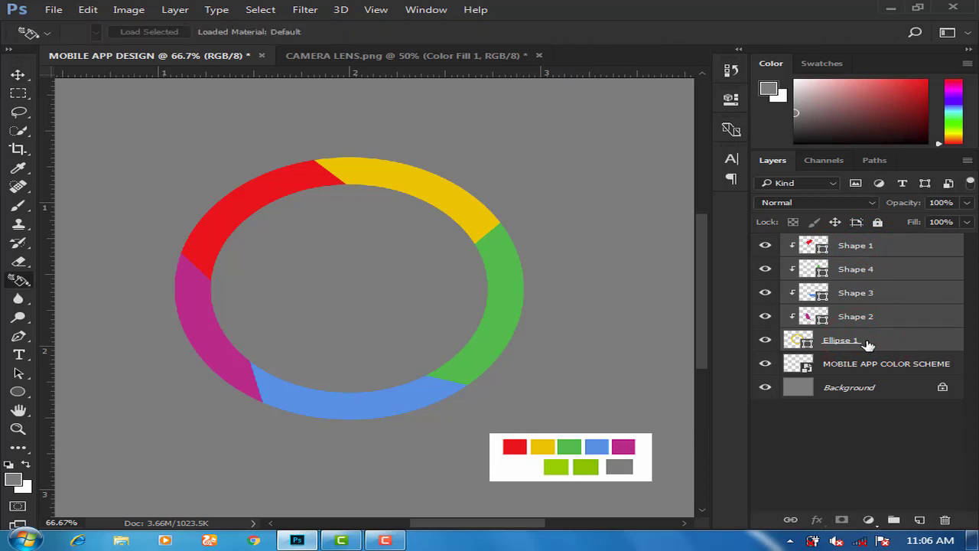
key(ctrl+g)
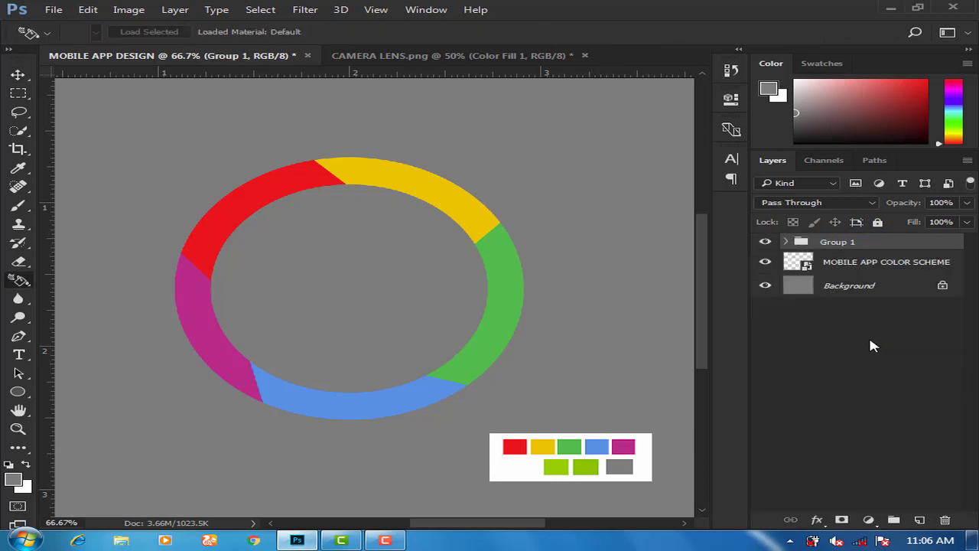
double_click(851, 242)
text(circle)
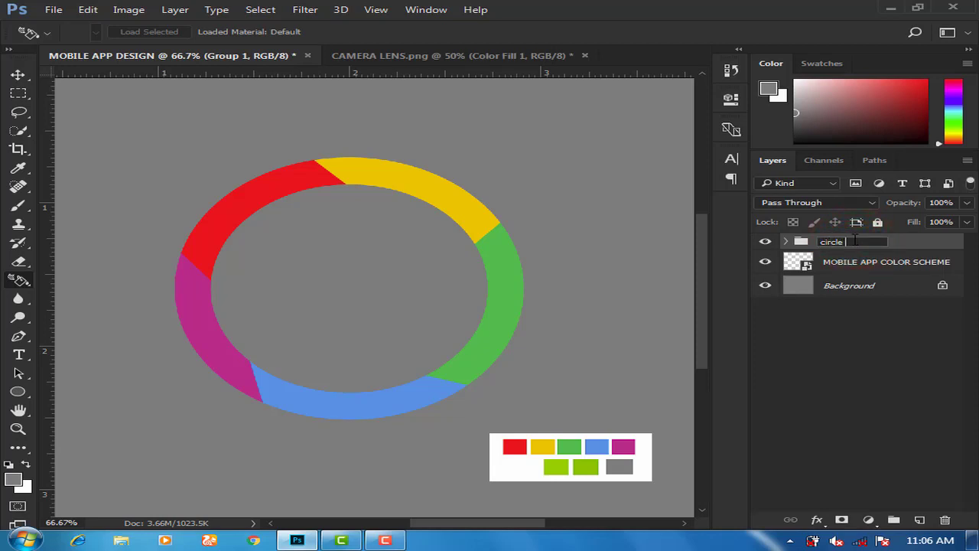
key(Return)
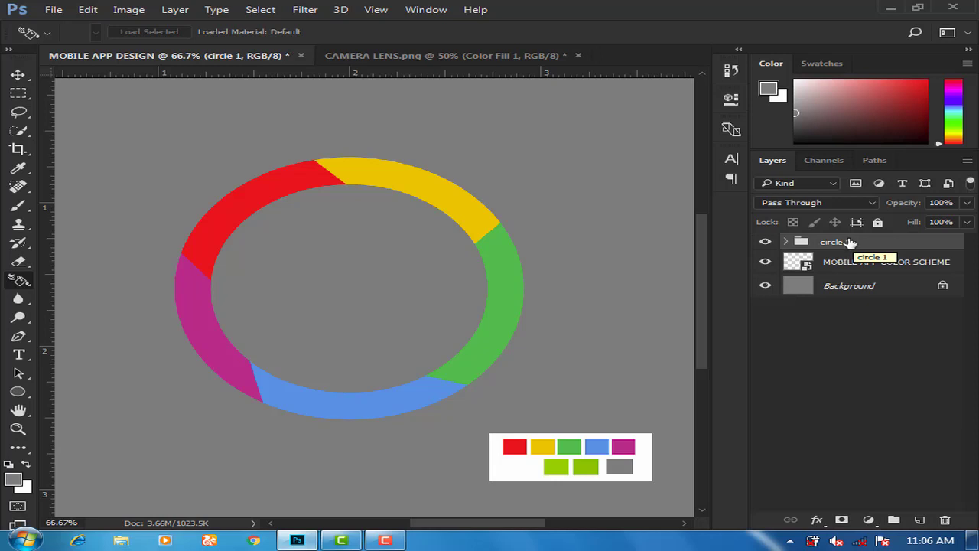
click(851, 242)
click(848, 262)
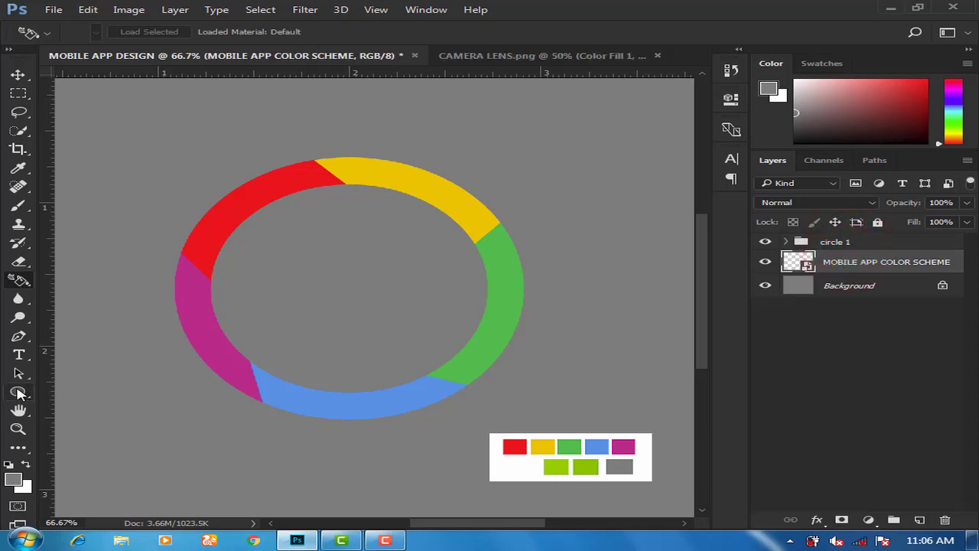
Draw a white-filled 474 × 474 px circle, Ellipse 2, centred over the coloured ring's hole.
click(19, 393)
click(175, 33)
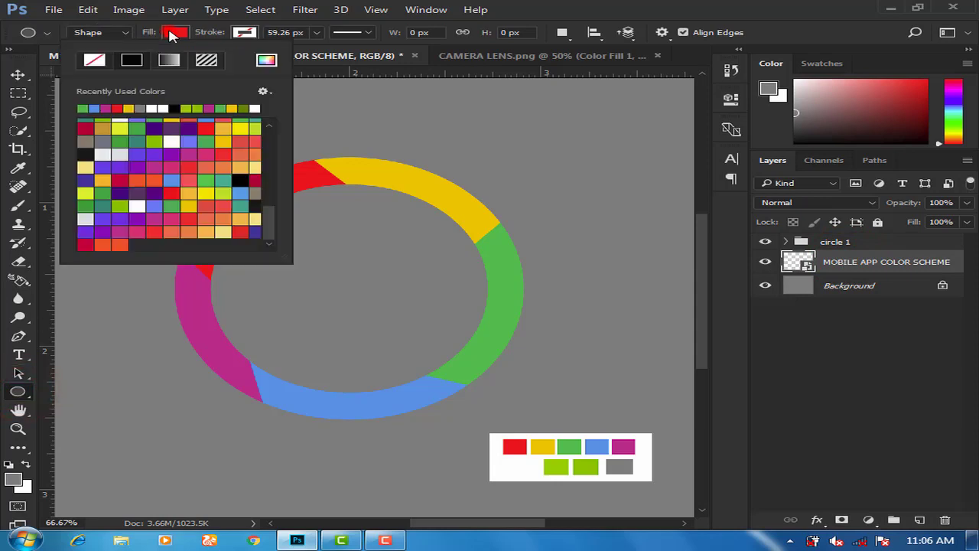
click(255, 108)
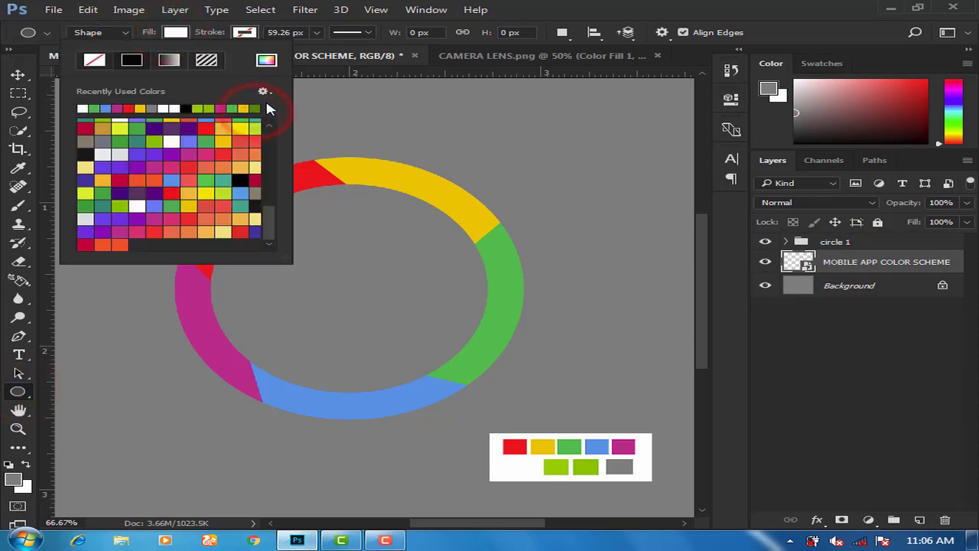
click(604, 9)
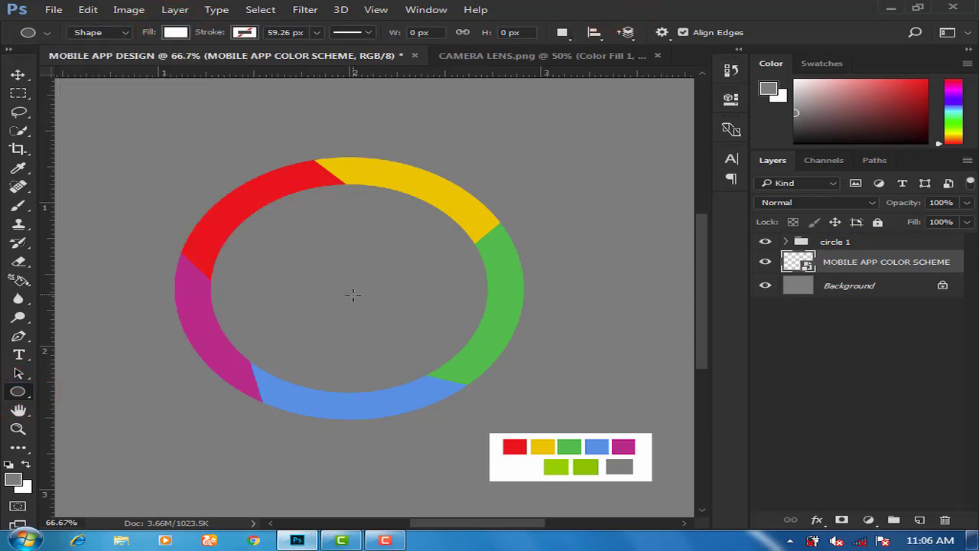
drag(349, 293, 498, 410)
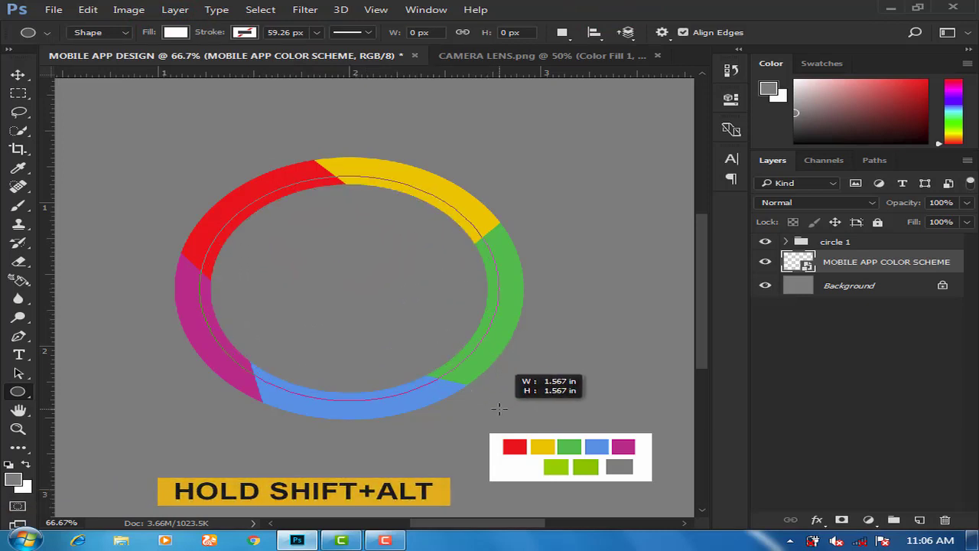
drag(498, 409, 499, 410)
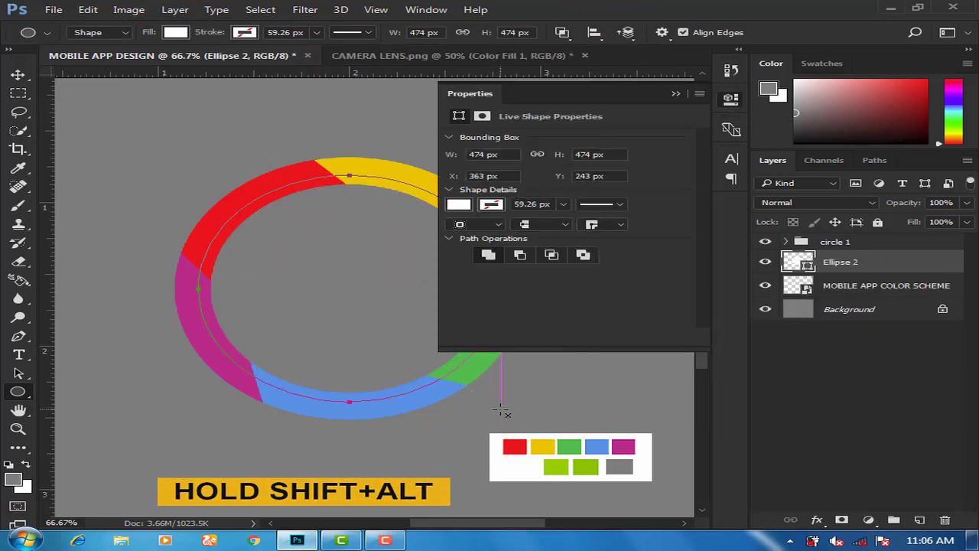
click(676, 95)
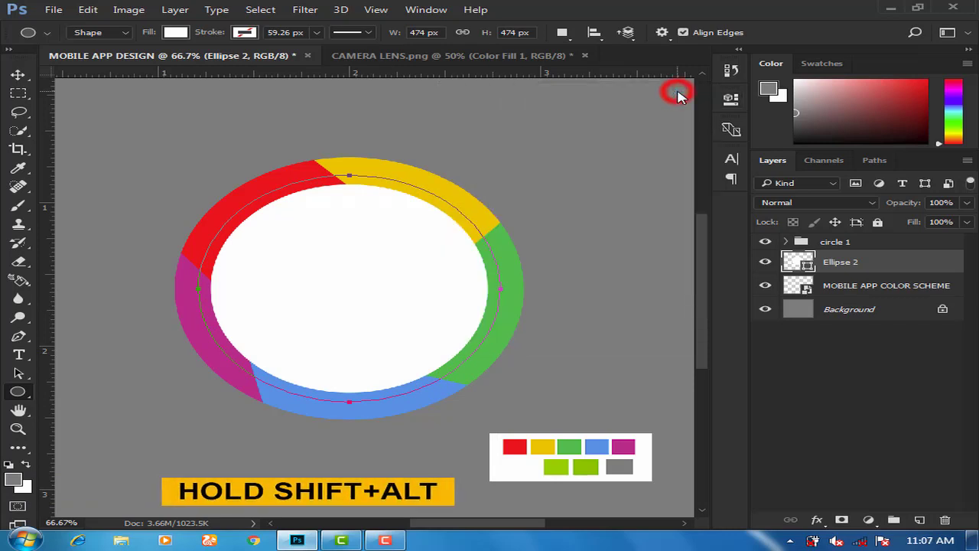
click(18, 75)
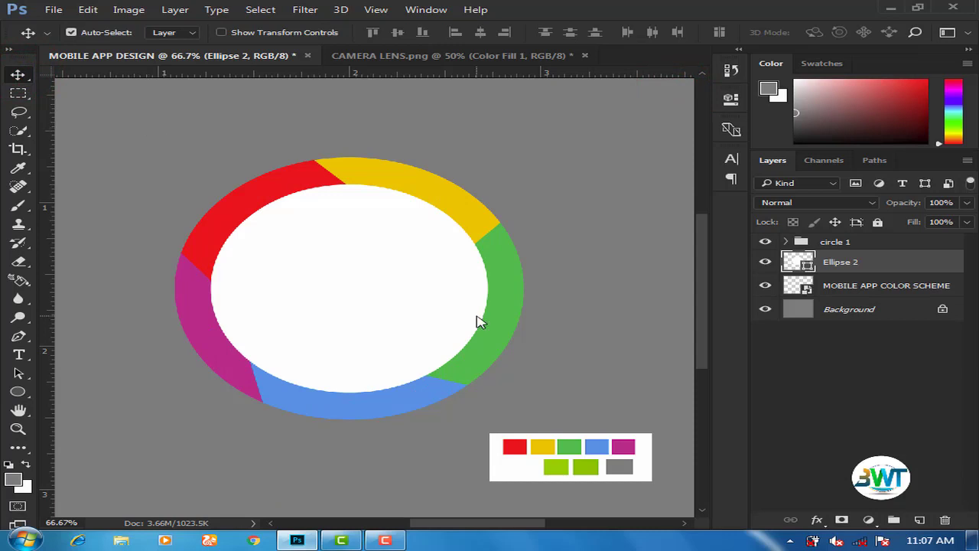
Drag the lens image from CAMERA LENS.png into MOBILE APP DESIGN as Layer 1.
click(455, 56)
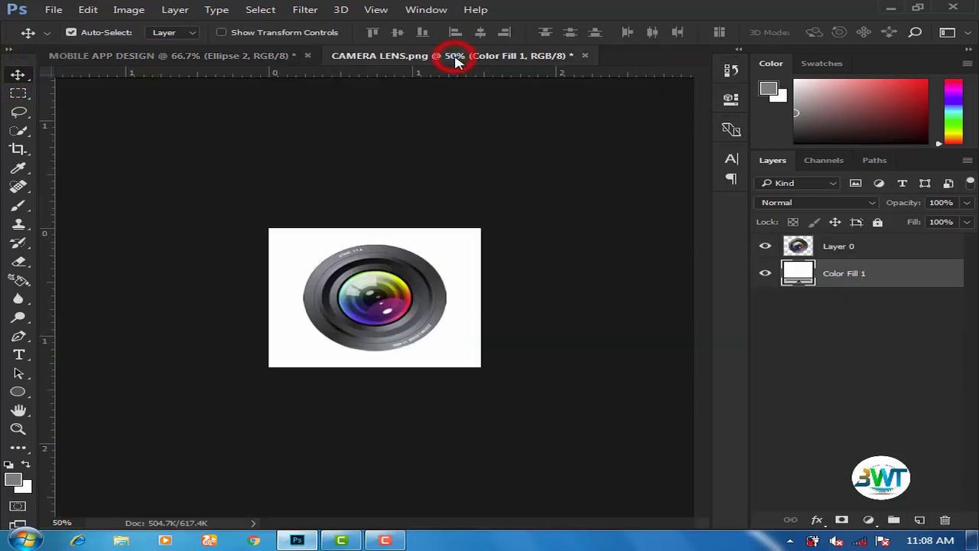
click(834, 247)
mouse_move(372, 298)
mouse_down()
mouse_move(243, 62)
mouse_move(356, 298)
mouse_up()
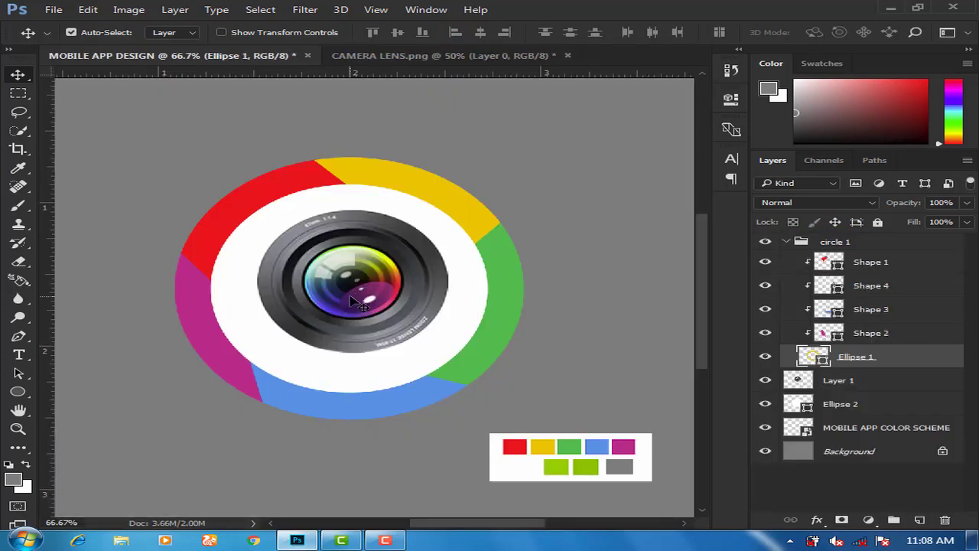
click(799, 243)
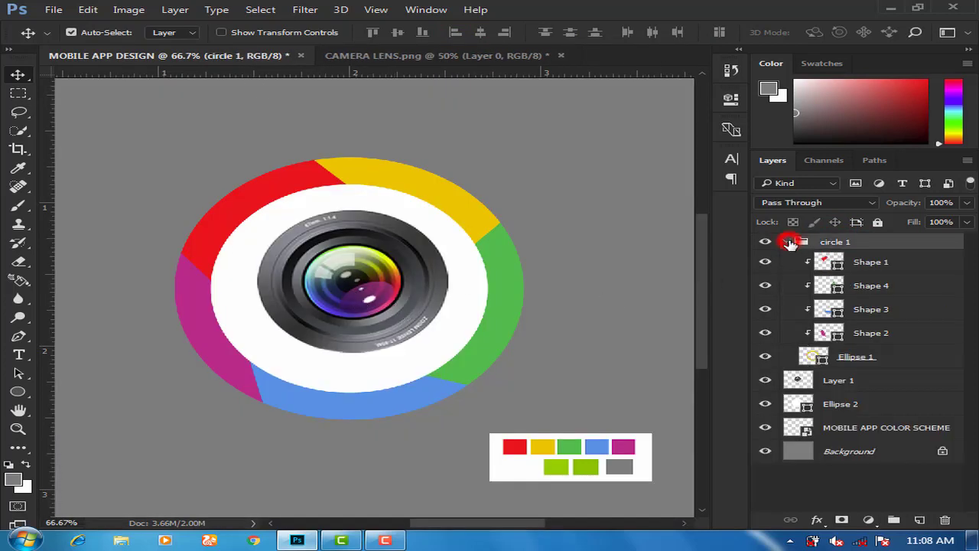
click(837, 263)
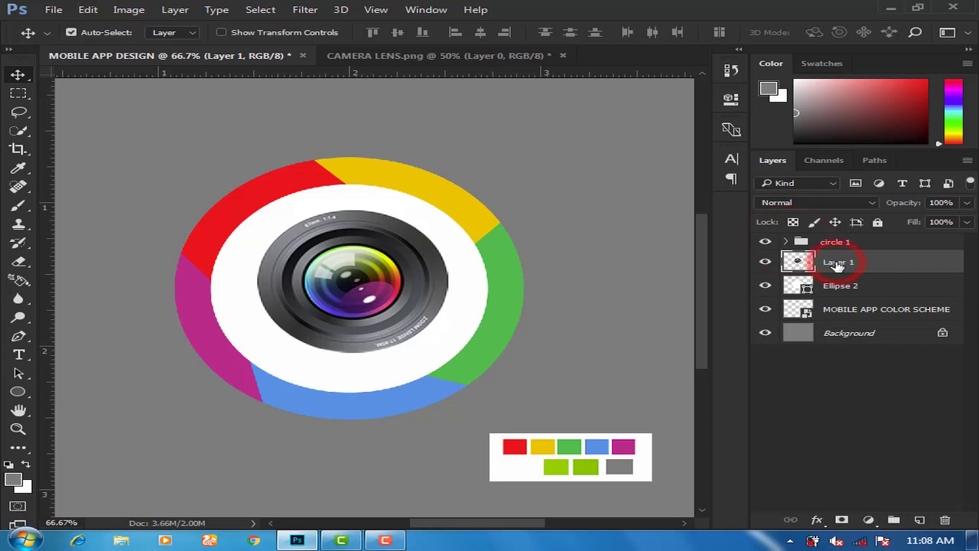
key(ctrl+t)
Scale the lens to about 136.7% and centre it inside the white circle.
drag(379, 273, 378, 283)
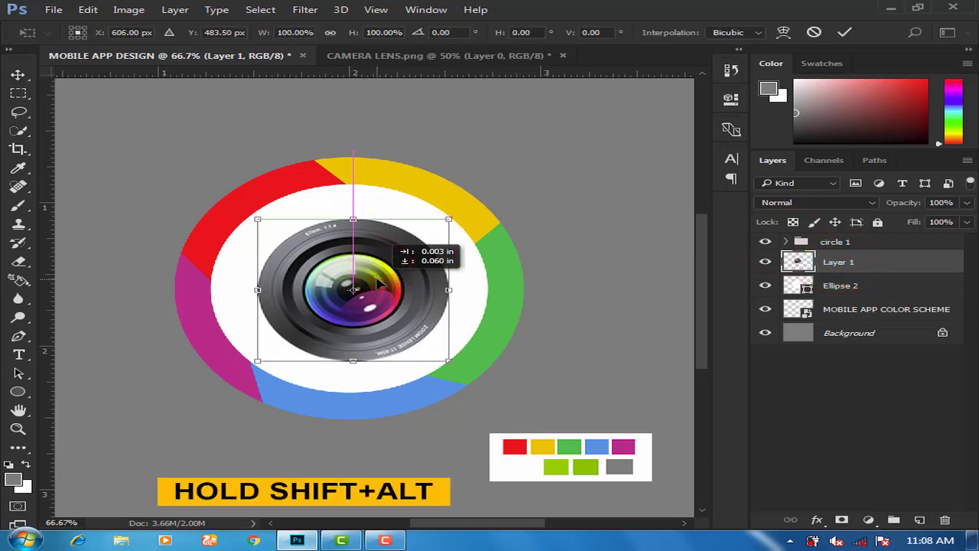
drag(451, 219, 511, 211)
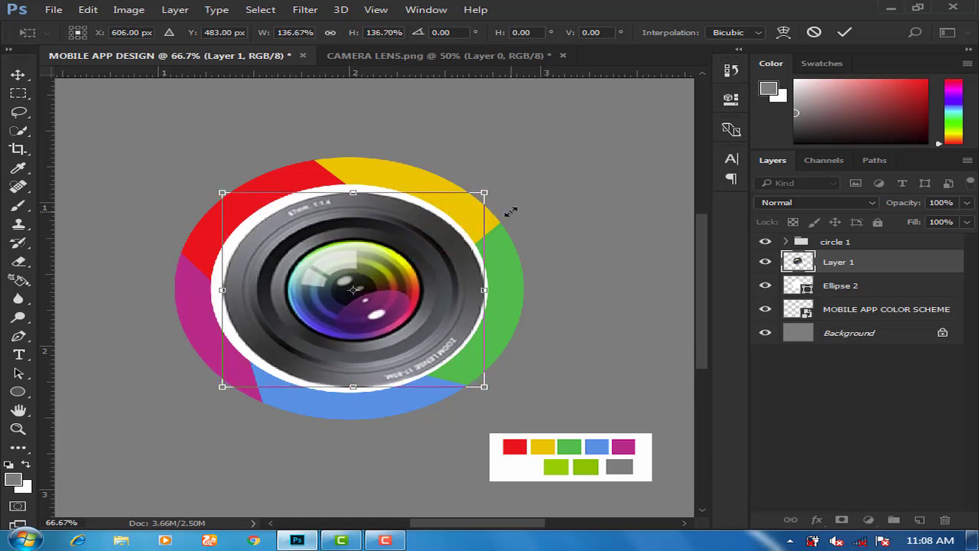
key(Return)
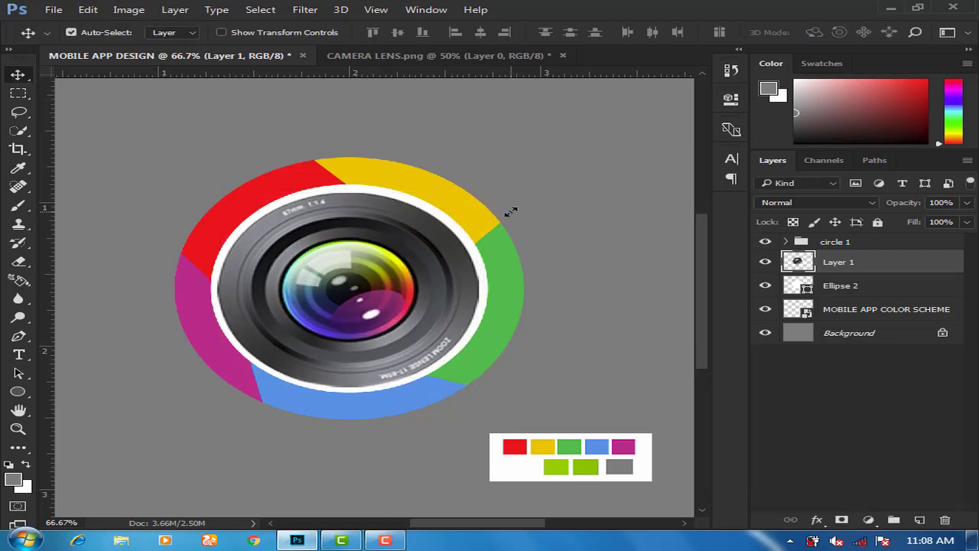
key(Up)
key(Left)
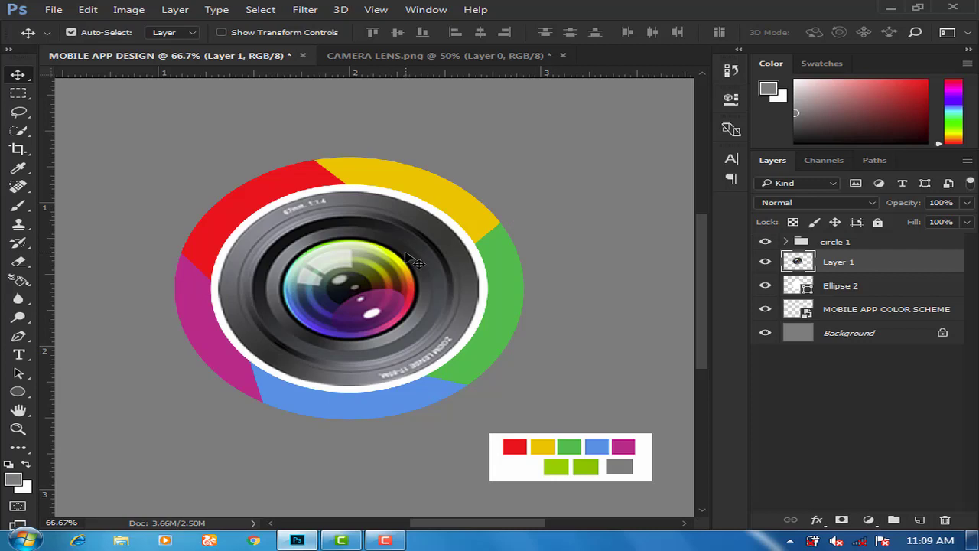
key(ctrl+minus)
key(ctrl+minus)
key(ctrl+plus)
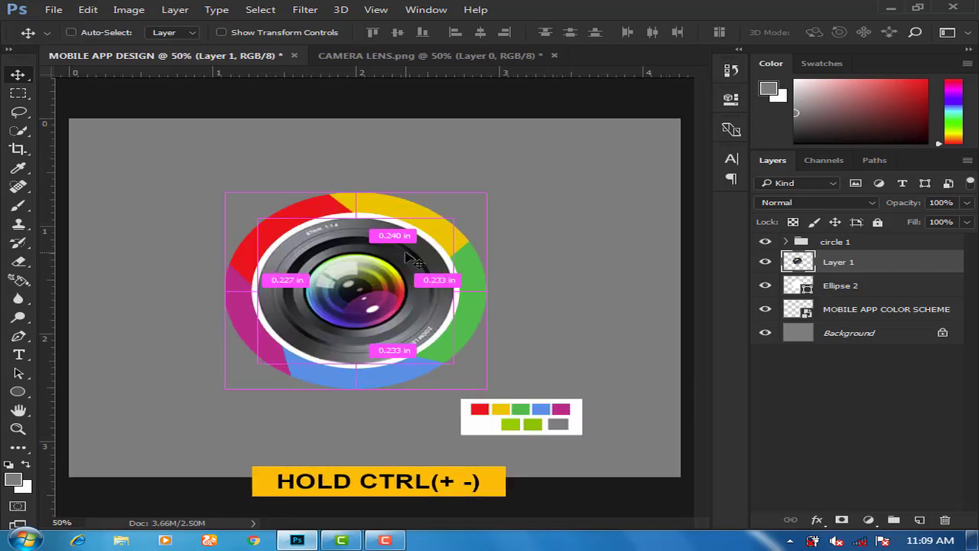
key(ctrl+minus)
key(ctrl+plus)
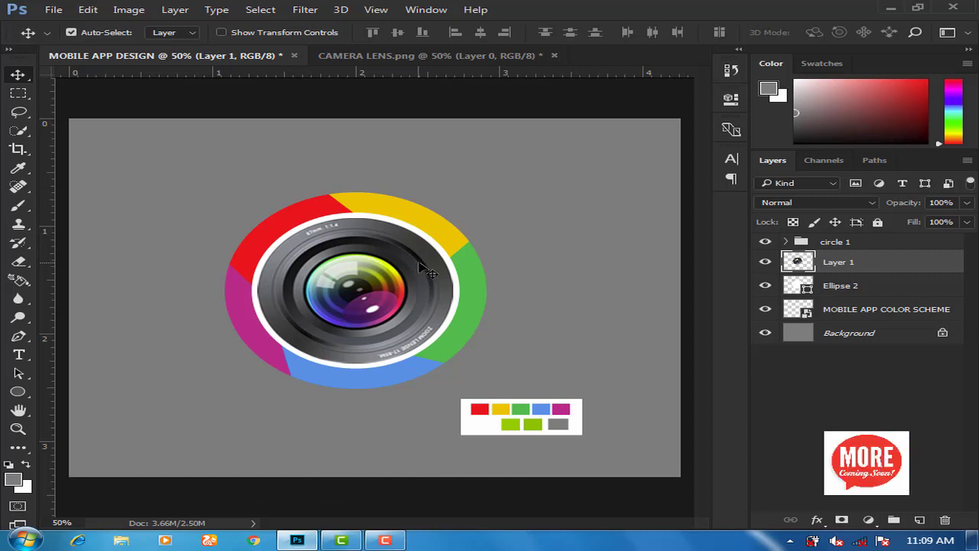
Merge the circle 1 group, Layer 1 lens and Ellipse 2 into one circle 1 layer.
ctrl+click(861, 242)
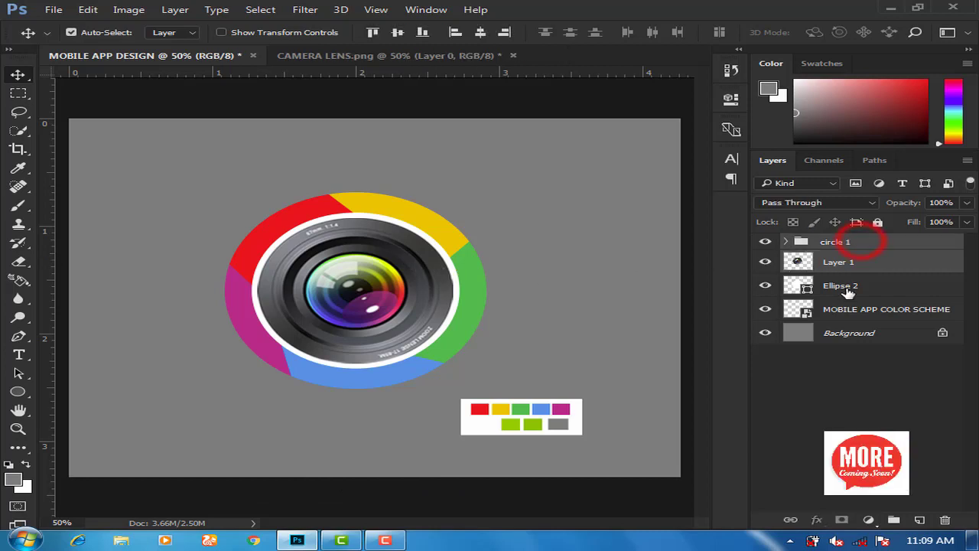
ctrl+click(847, 289)
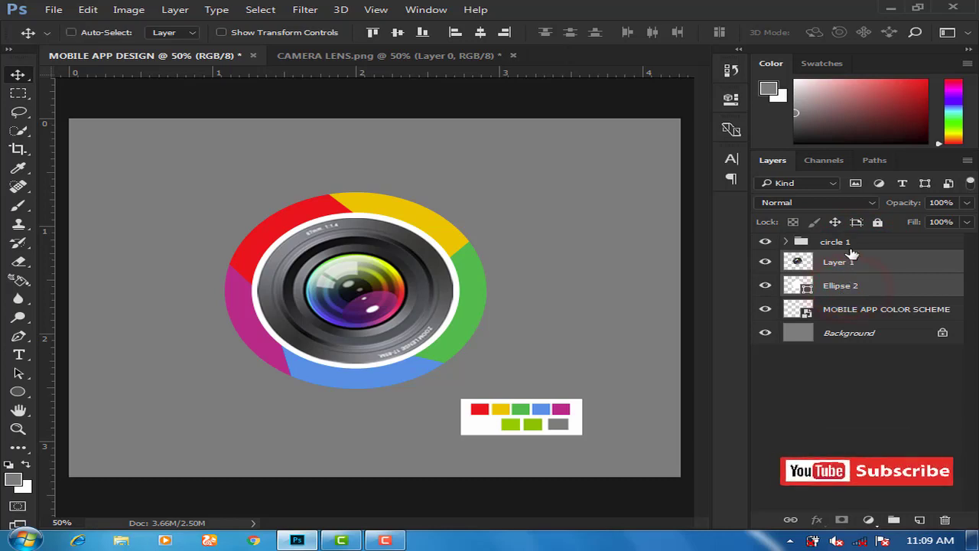
ctrl+click(852, 244)
right_click(846, 262)
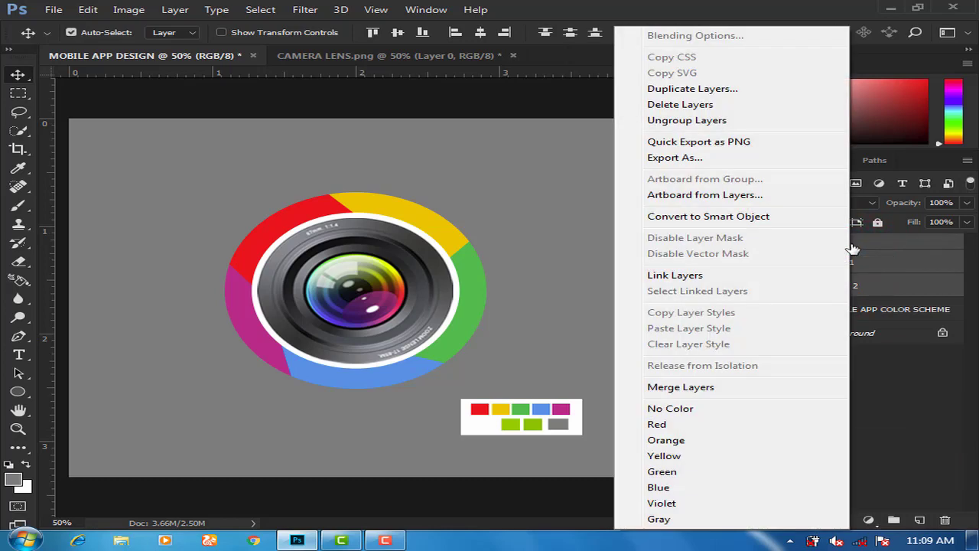
click(726, 389)
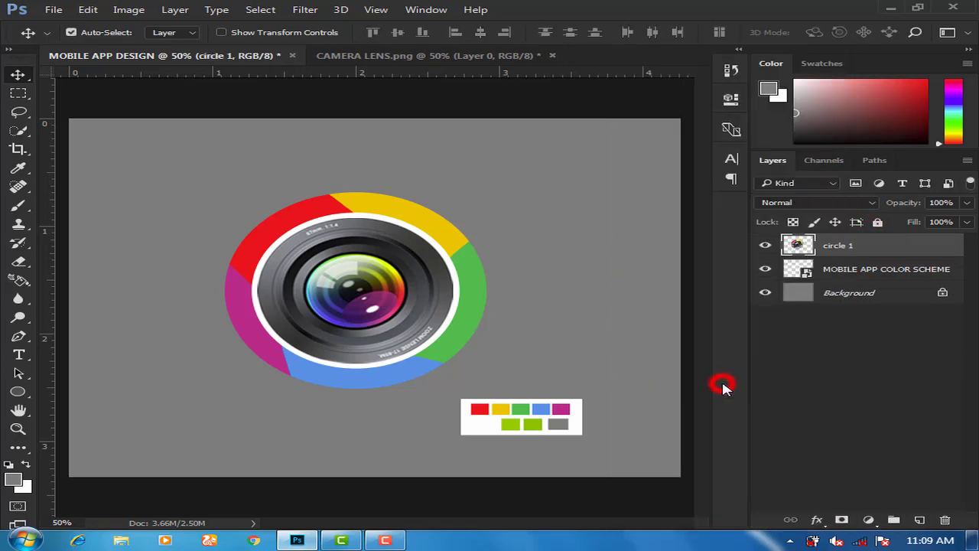
click(765, 246)
click(766, 246)
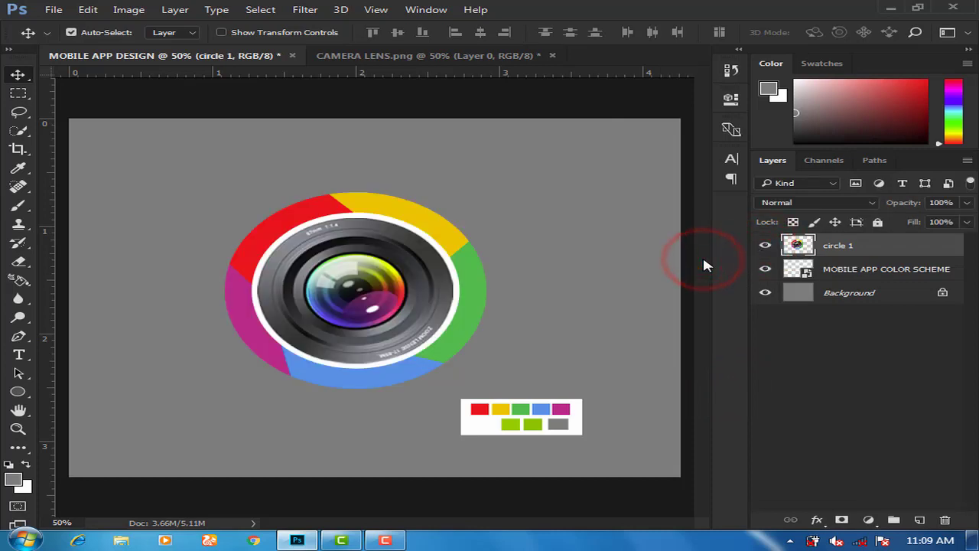
Scale the merged camera icon to 72.63% and shift it slightly right.
key(ctrl+t)
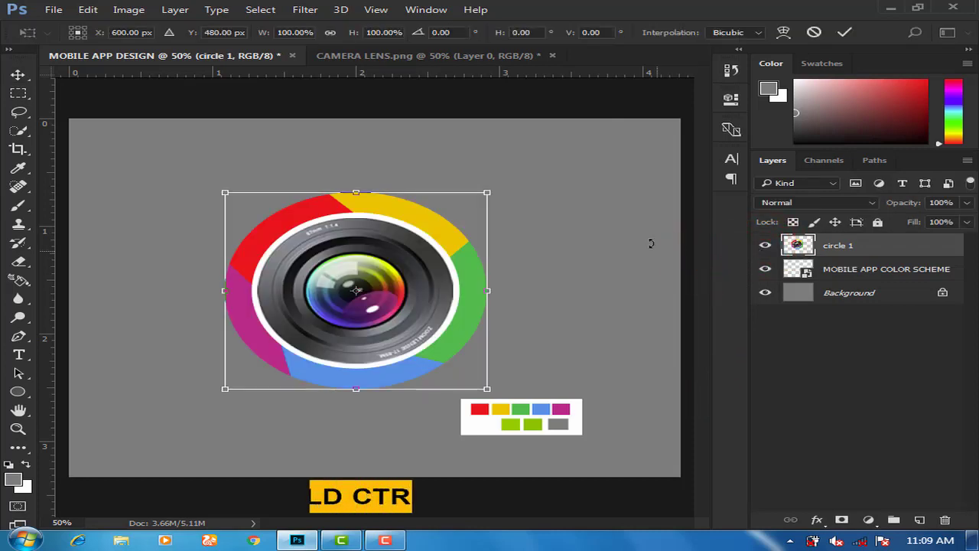
drag(488, 193, 459, 225)
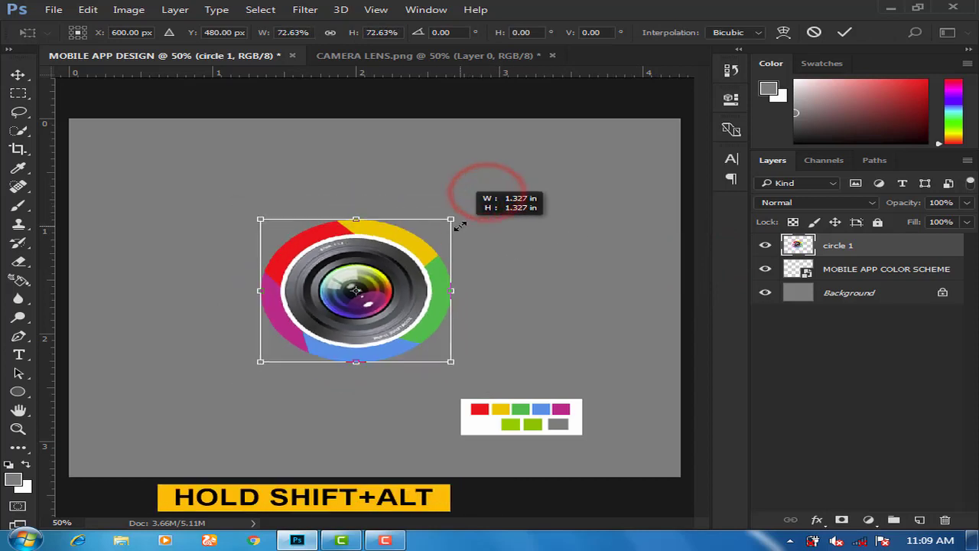
key(Return)
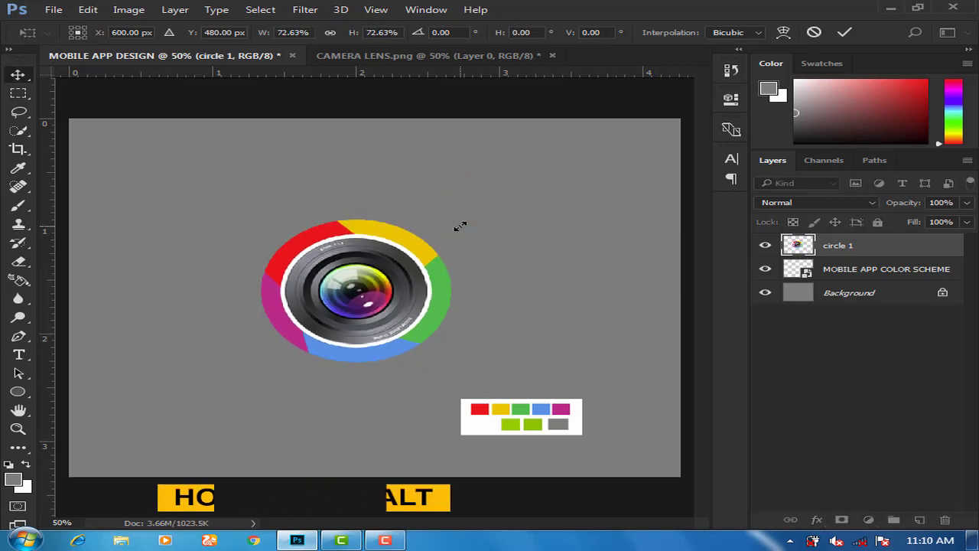
drag(380, 292, 409, 292)
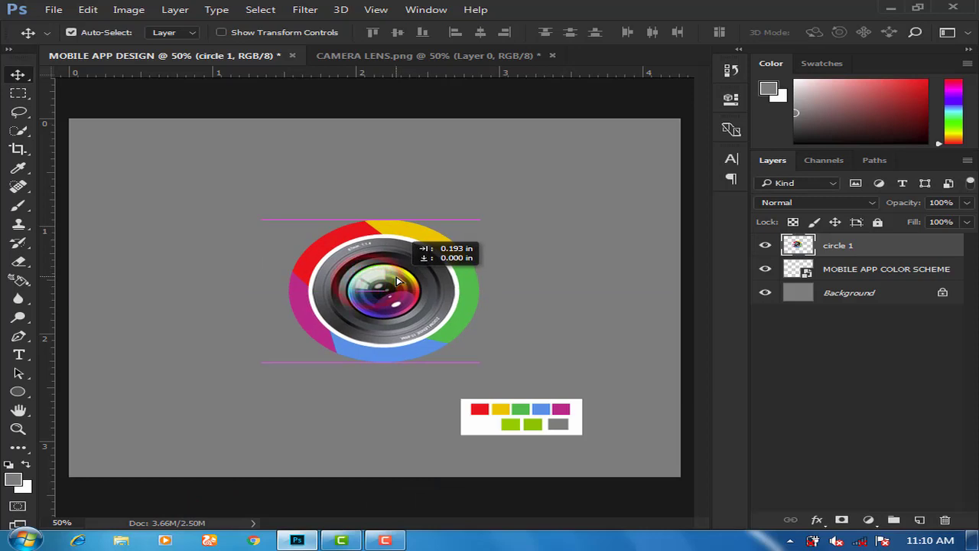
Move the MOBILE APP COLOR SCHEME swatches slightly down and to the right.
click(839, 274)
drag(555, 417, 574, 436)
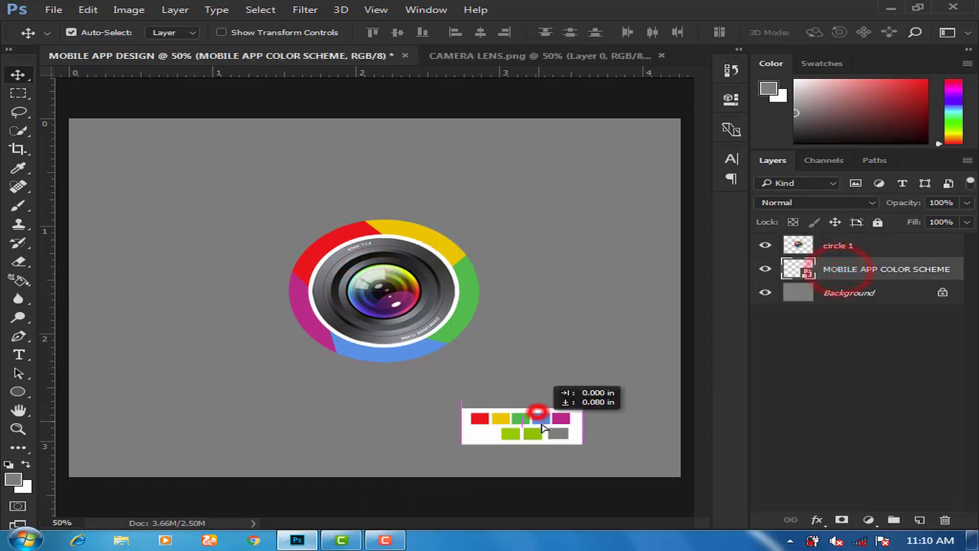
click(862, 246)
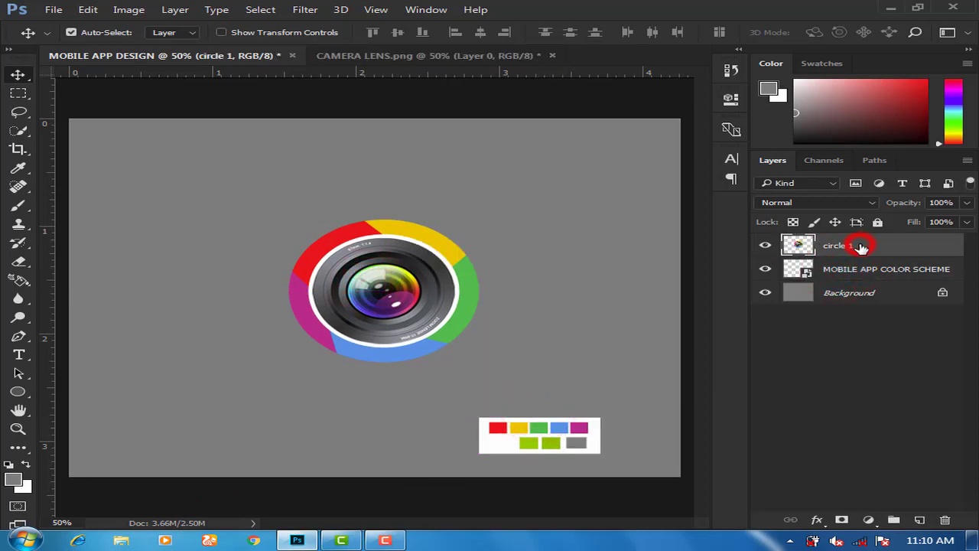
click(851, 268)
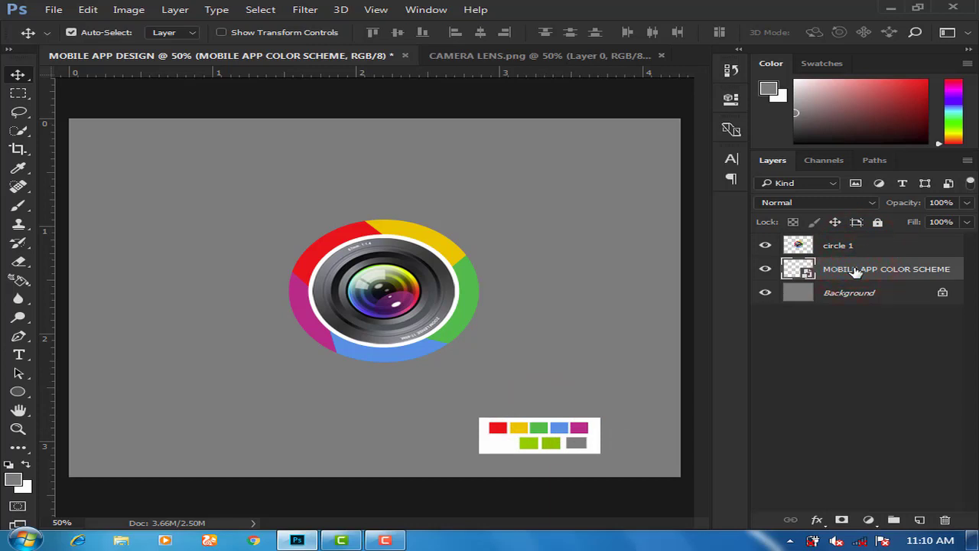
Draw a white 464 × 464 px rounded rectangle with 10 px corners behind the lens icon.
click(12, 392)
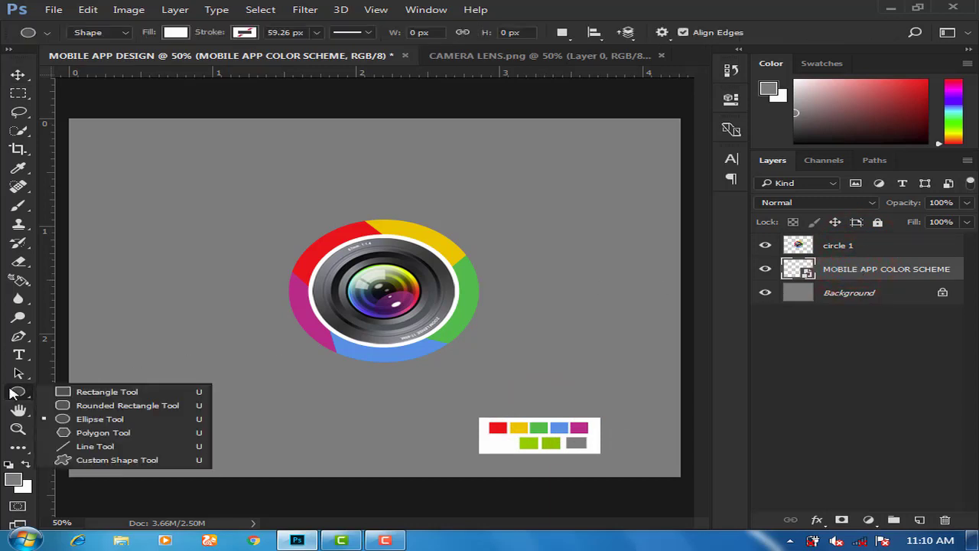
click(106, 406)
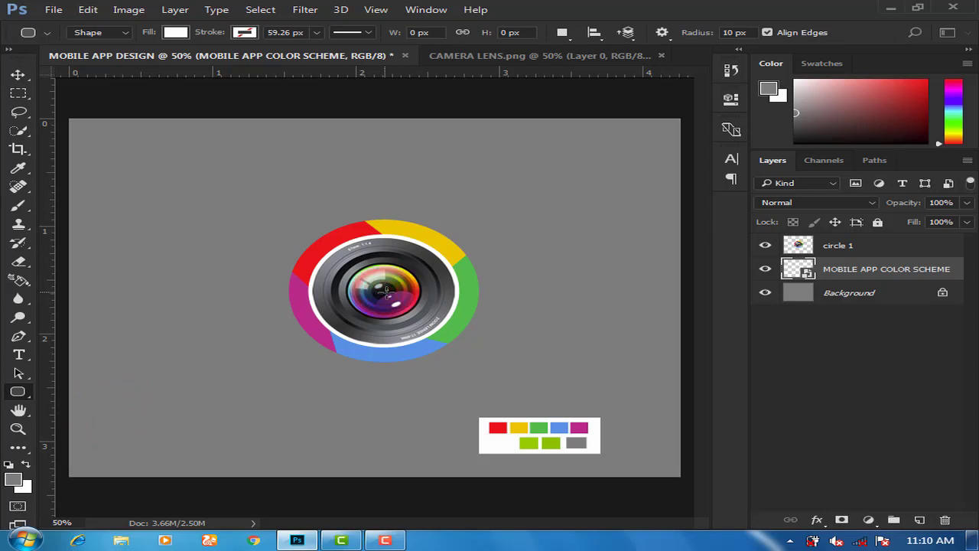
drag(385, 291, 388, 295)
click(680, 95)
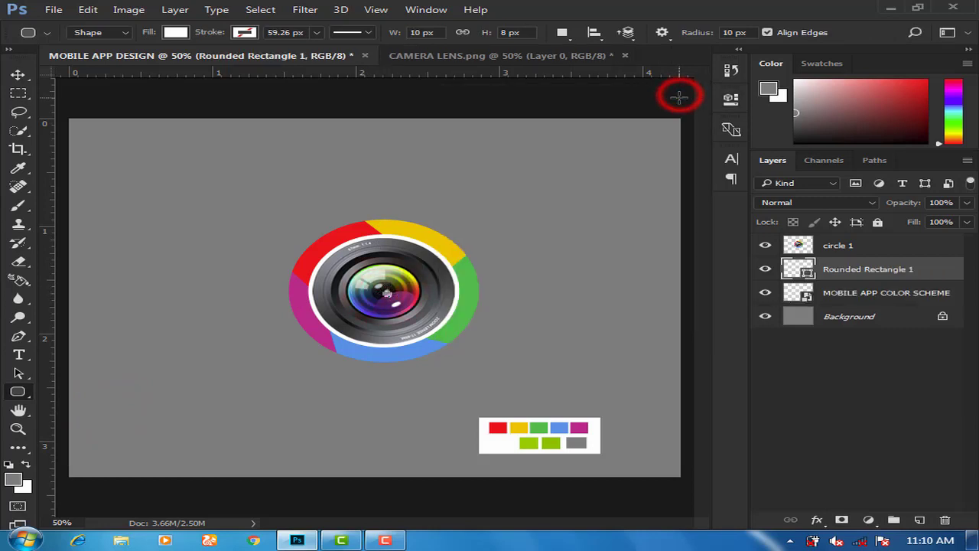
key(ctrl+z)
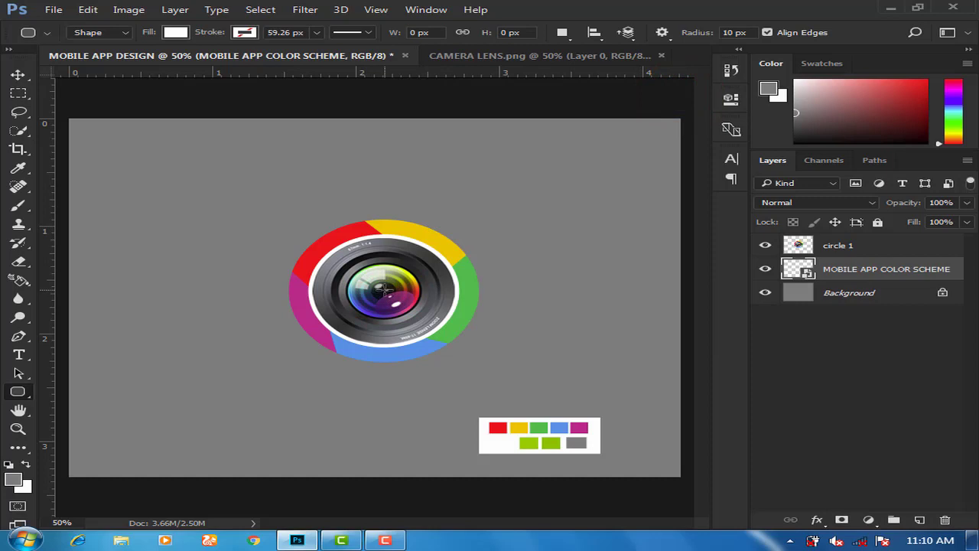
drag(384, 290, 599, 372)
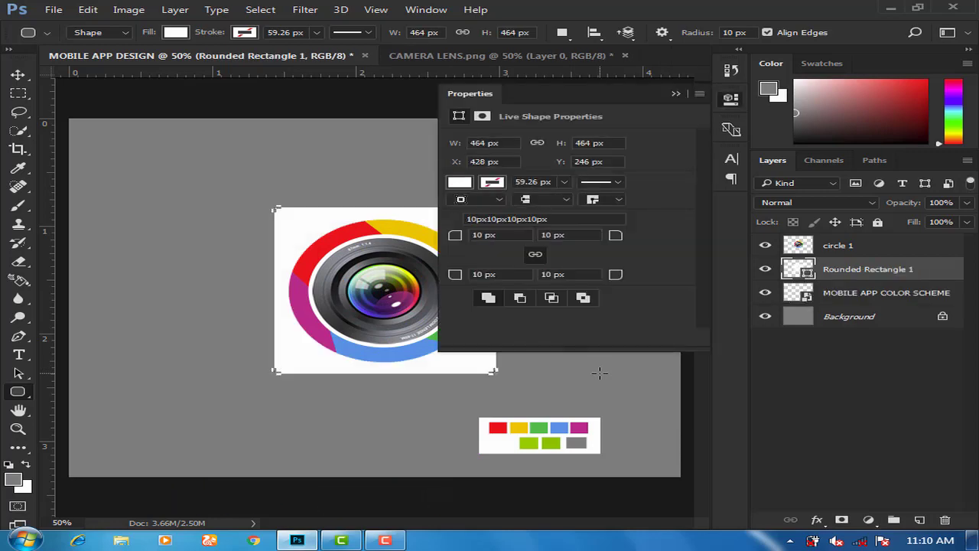
Fill Rounded Rectangle 1 with the green sampled from the colour palette.
click(460, 183)
click(644, 212)
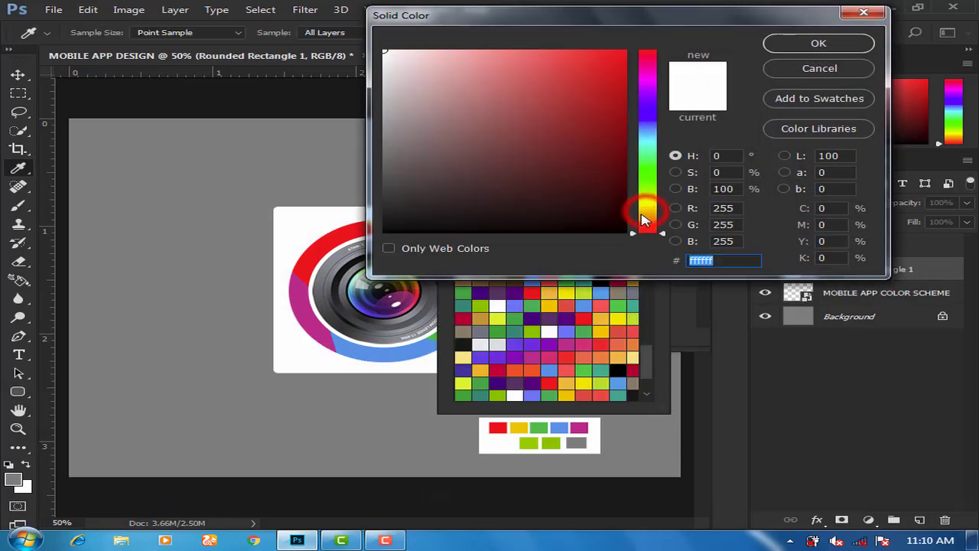
click(549, 443)
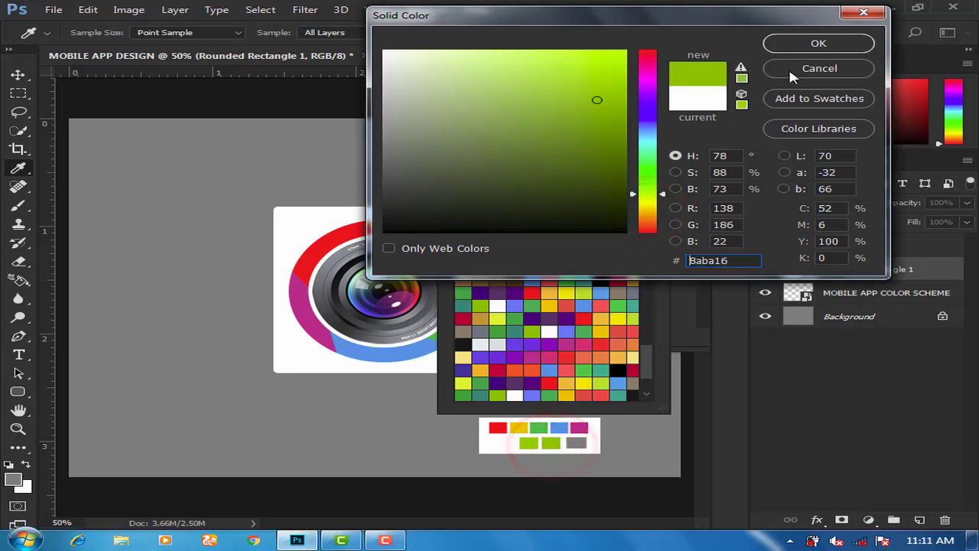
click(819, 42)
click(677, 98)
click(18, 75)
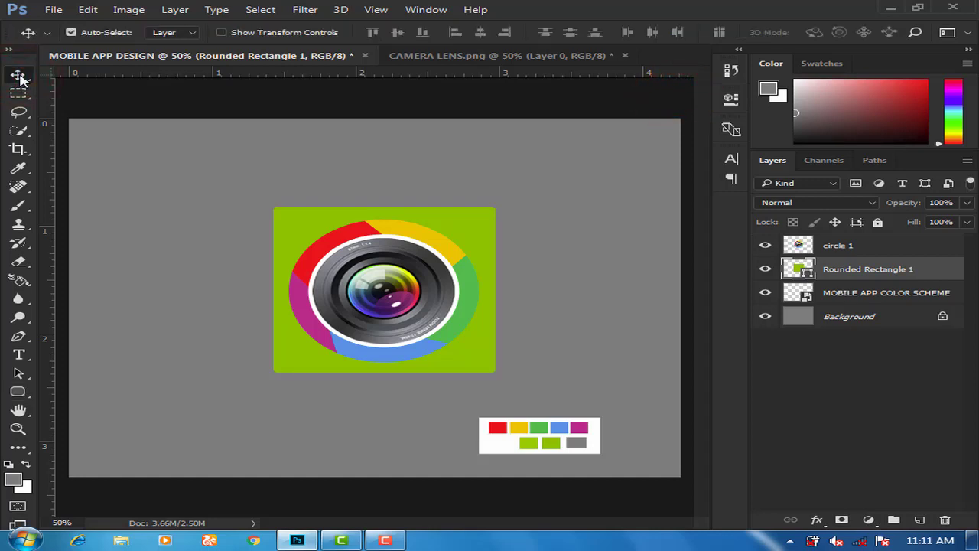
Set the Pen tool's shape fill to the palette's lighter green, #97c51a.
click(18, 337)
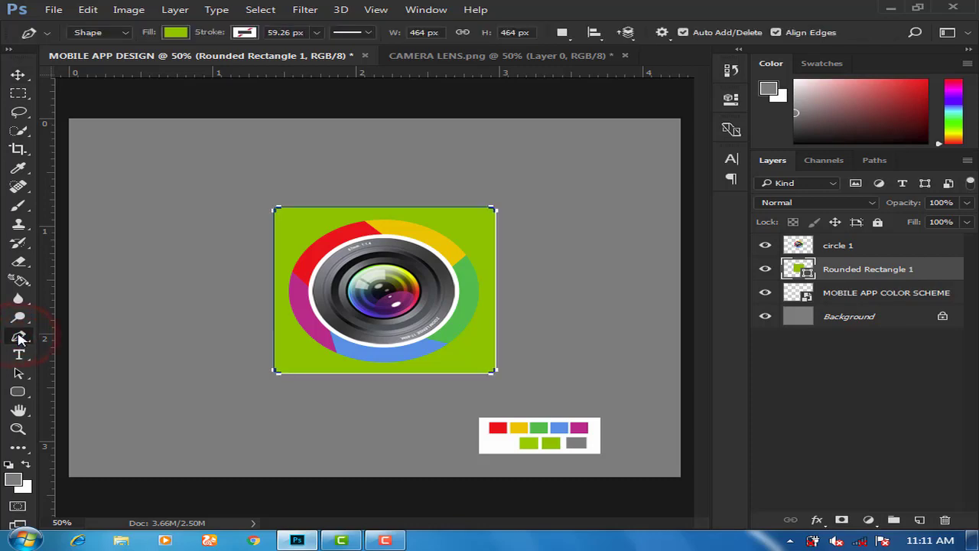
click(175, 32)
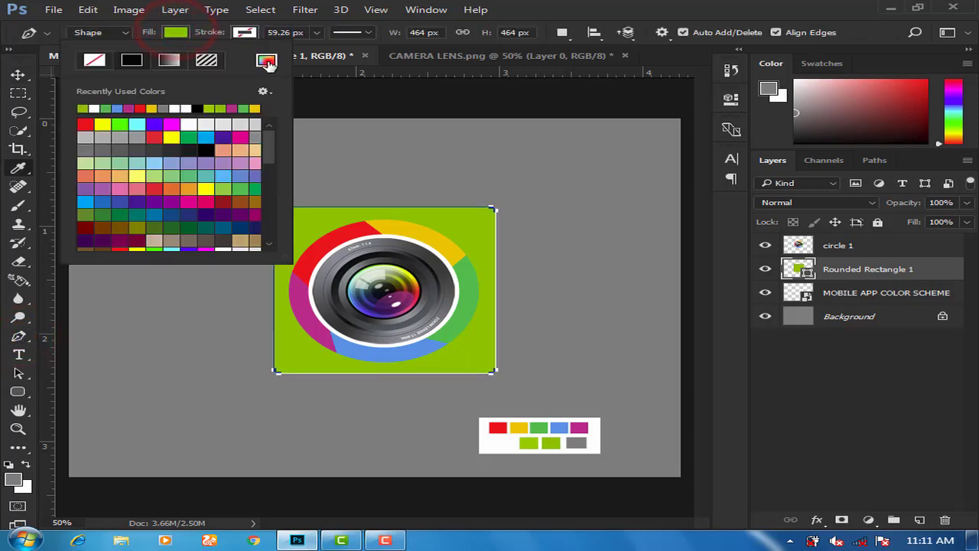
click(267, 60)
click(530, 442)
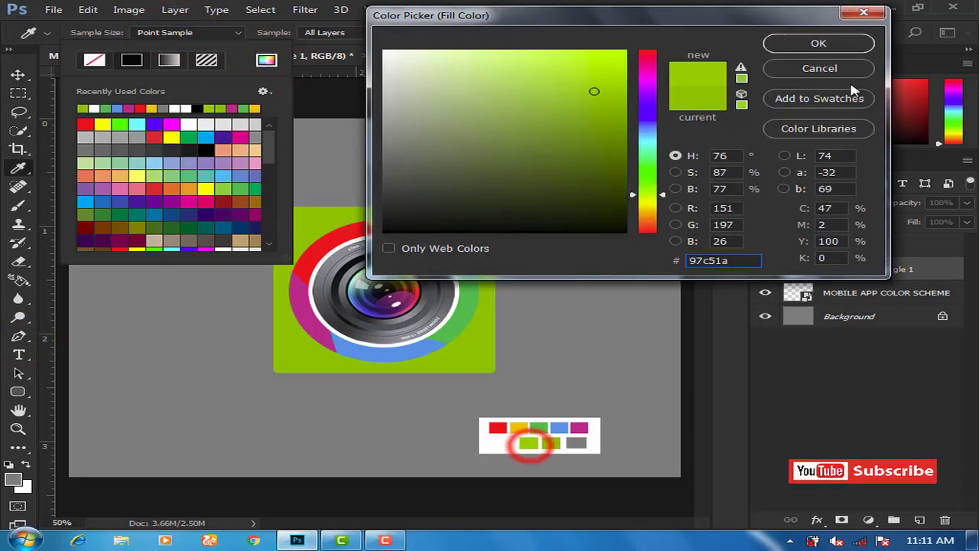
click(818, 43)
click(561, 22)
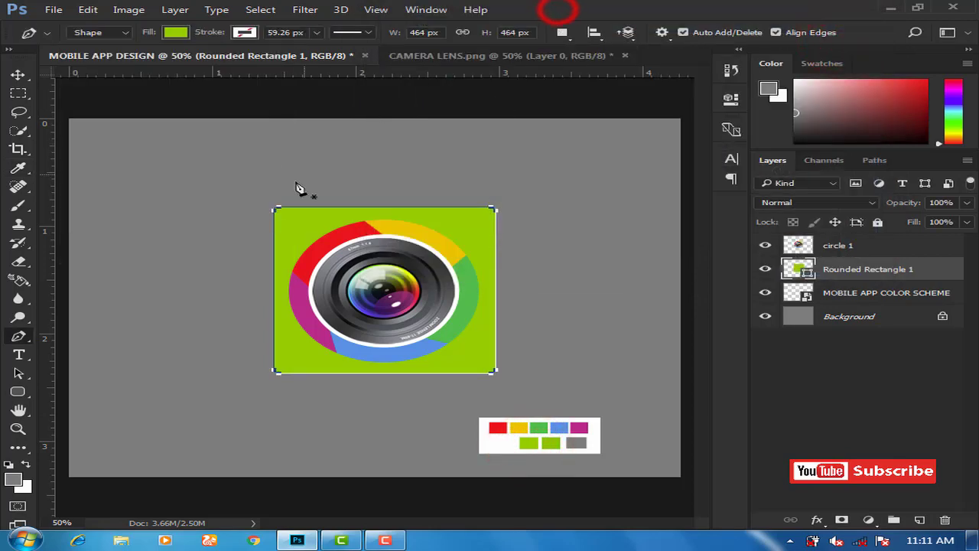
Draw a green triangular Shape 1 covering the icon's lower-left diagonal half.
key(ctrl+plus)
key(ctrl+plus)
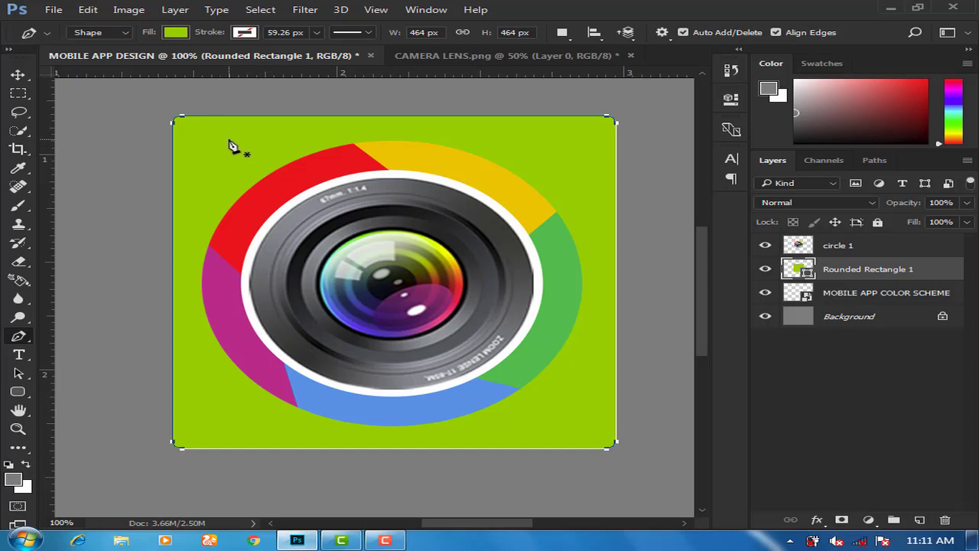
click(163, 103)
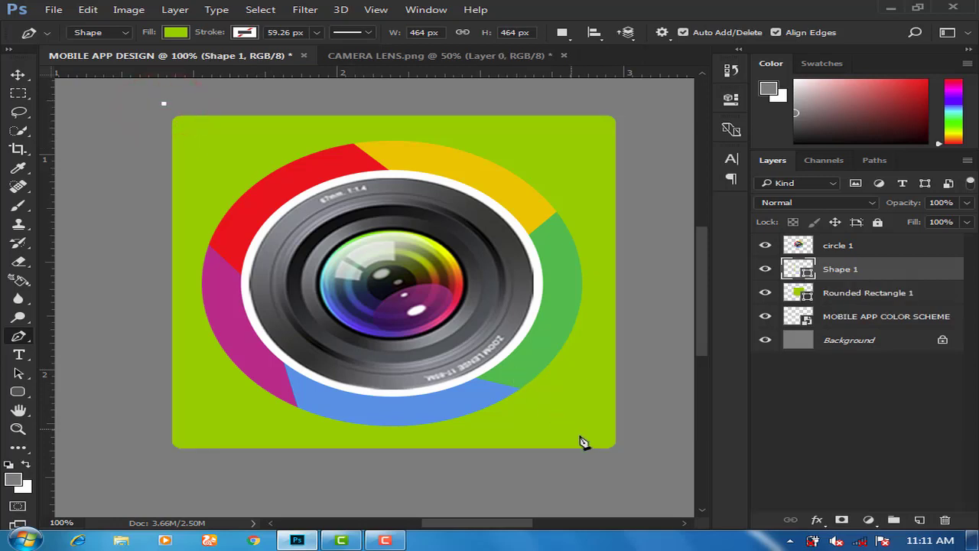
click(628, 454)
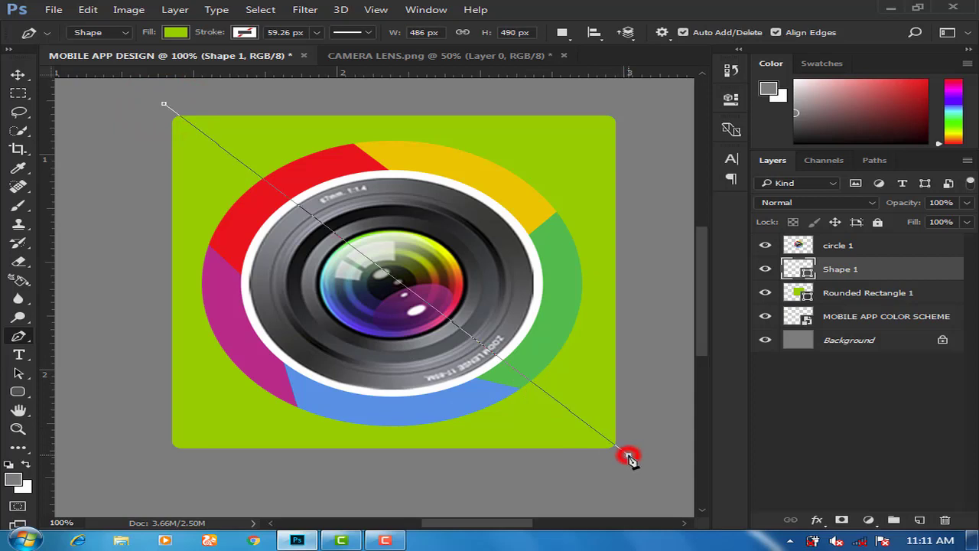
click(153, 456)
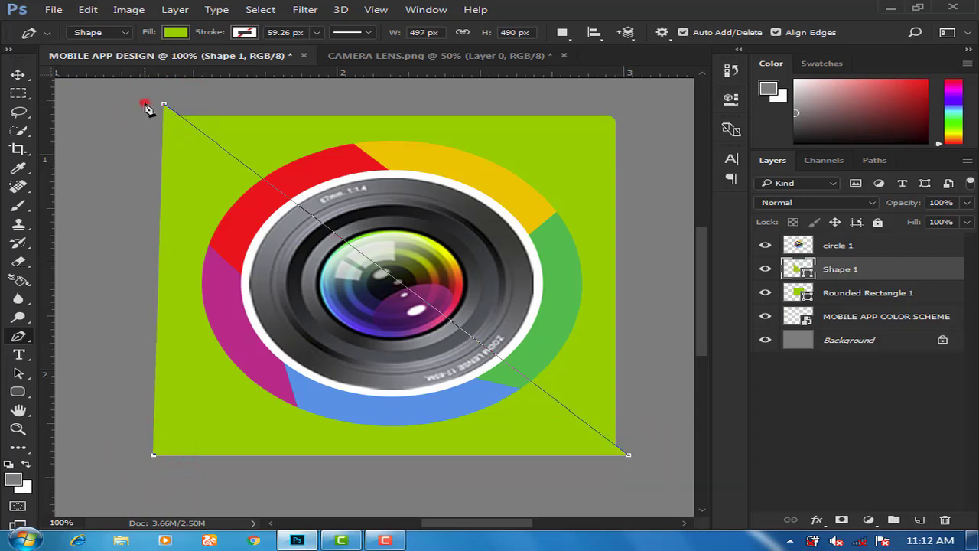
click(144, 104)
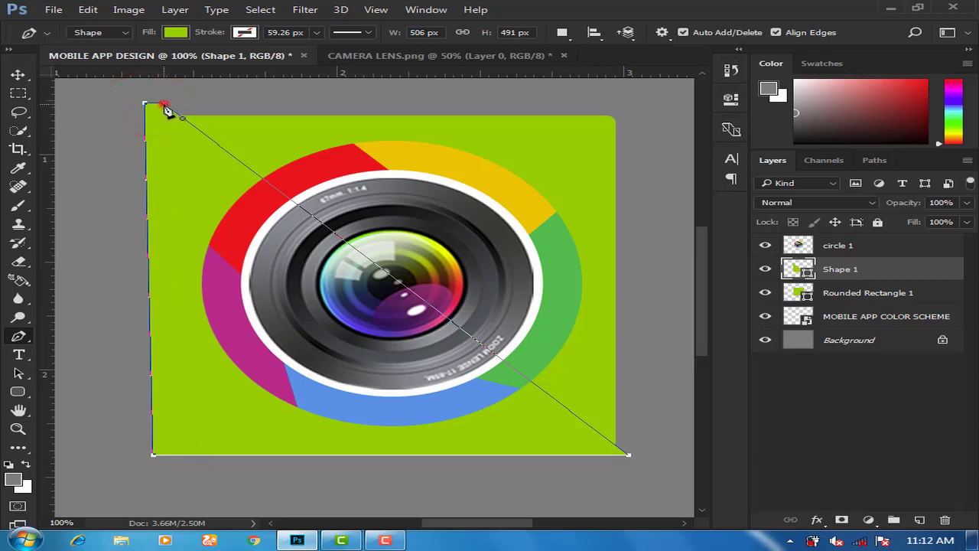
Clip Shape 1 to Rounded Rectangle 1 with a clipping mask.
click(17, 74)
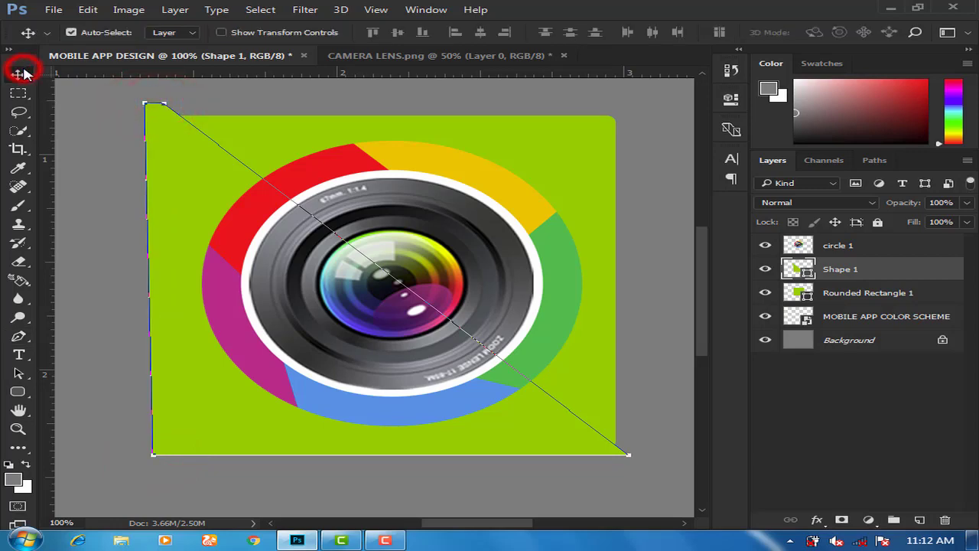
right_click(857, 271)
click(587, 339)
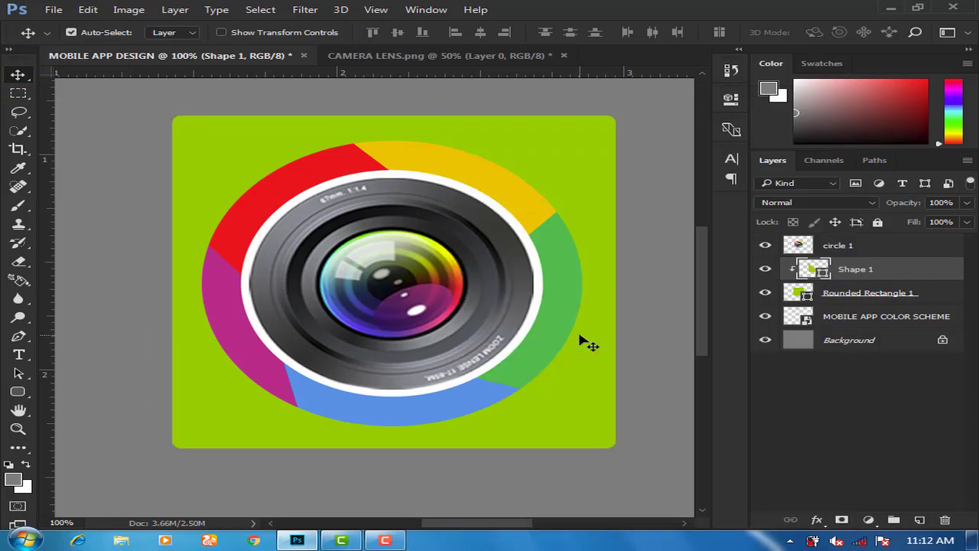
Set Shape 1 to Screen blend mode at 36% opacity.
click(765, 272)
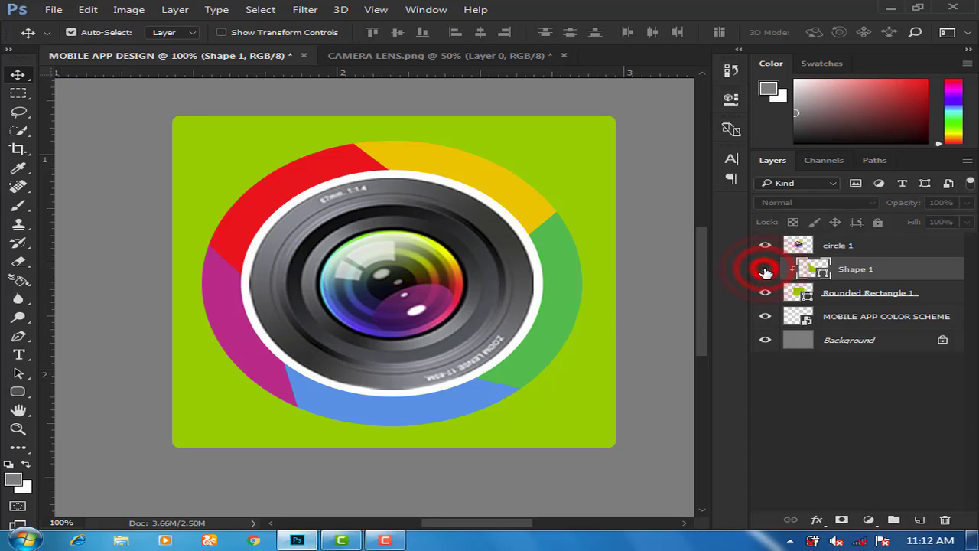
click(765, 270)
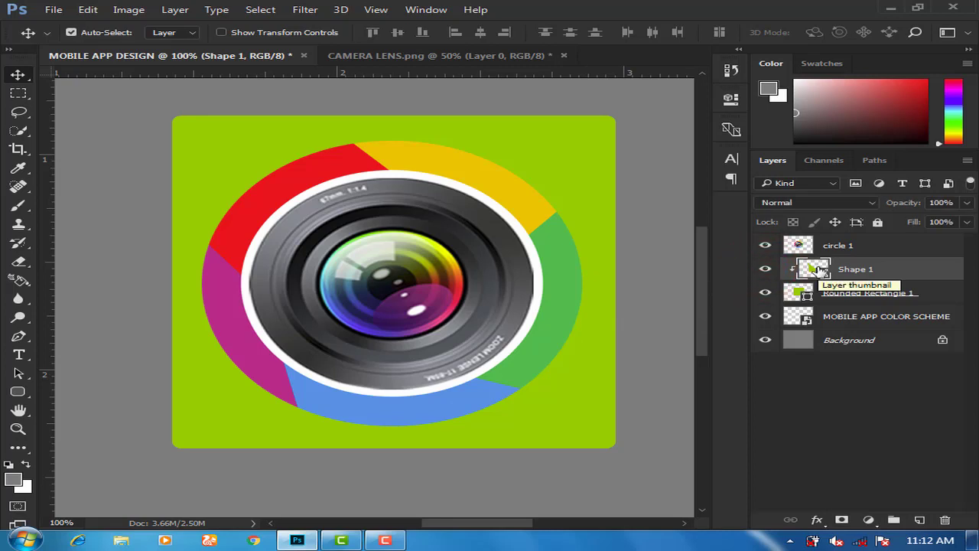
click(818, 202)
click(817, 300)
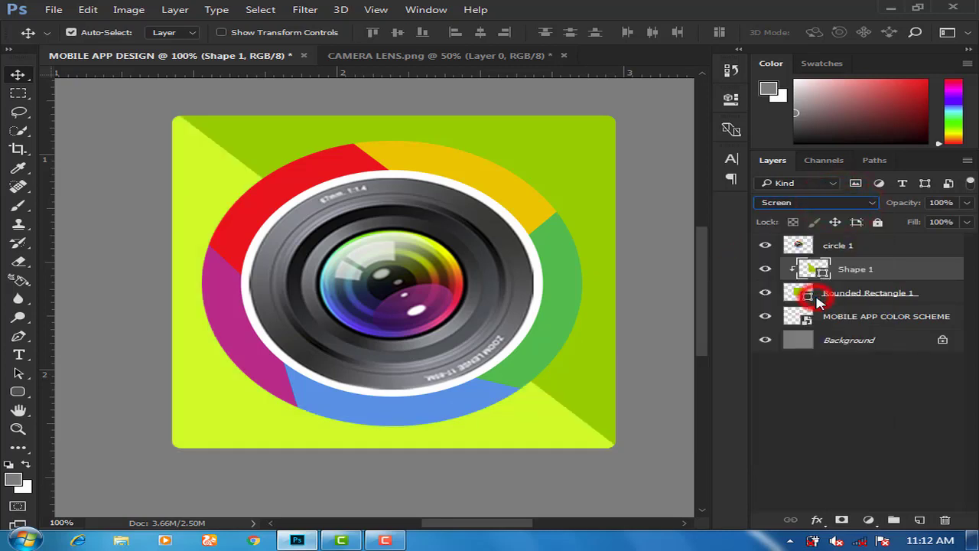
click(967, 202)
drag(961, 222, 913, 222)
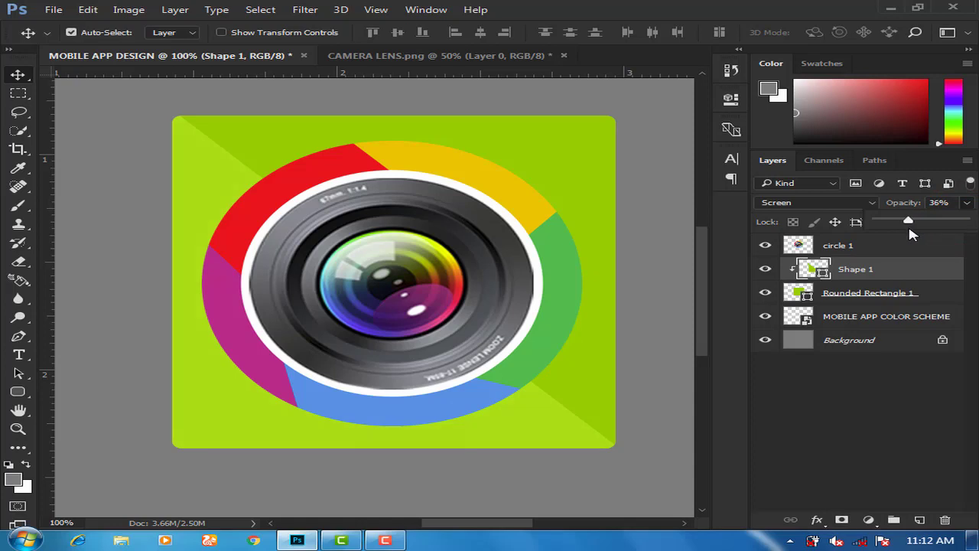
click(733, 261)
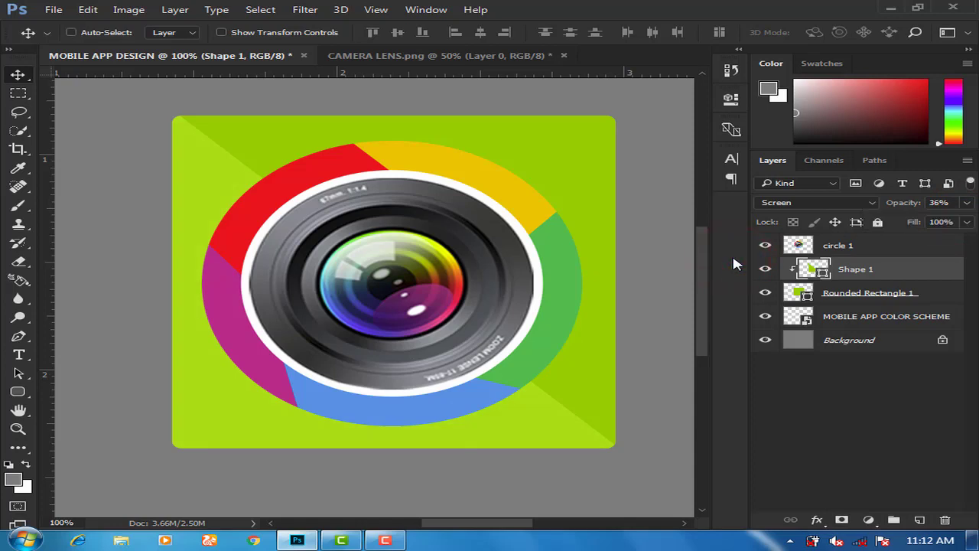
key(ctrl+minus)
key(ctrl+minus)
key(ctrl+plus)
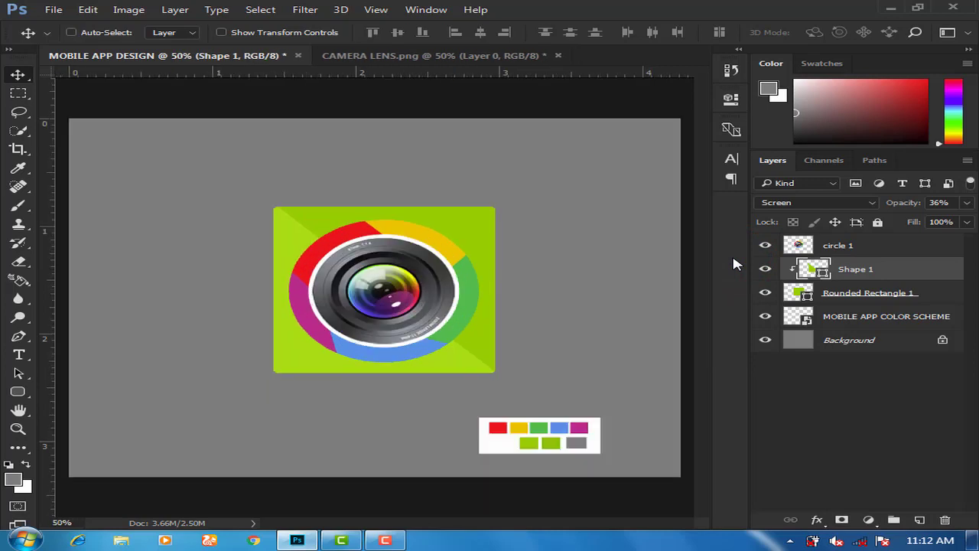
Draw a small white circle, Ellipse 1, above the circle 1 layer.
click(856, 246)
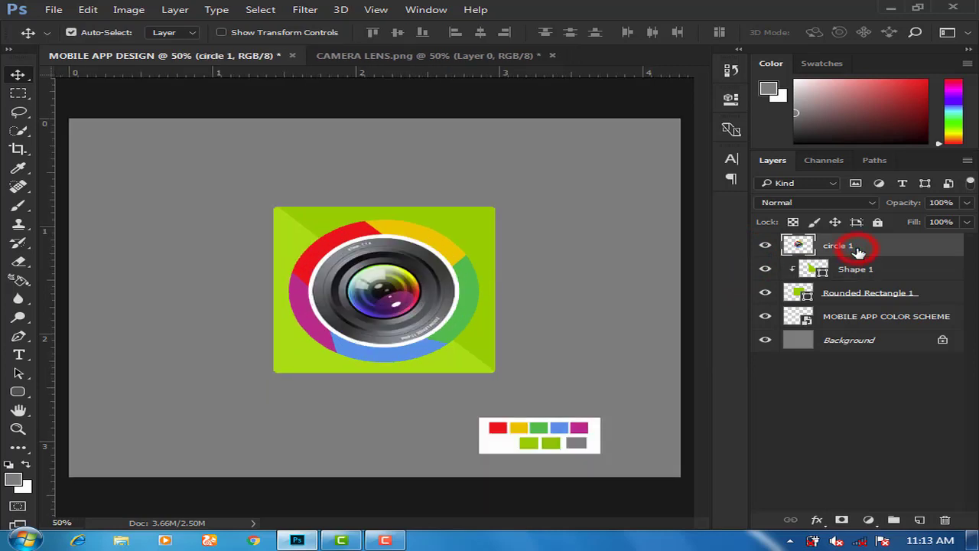
right_click(15, 392)
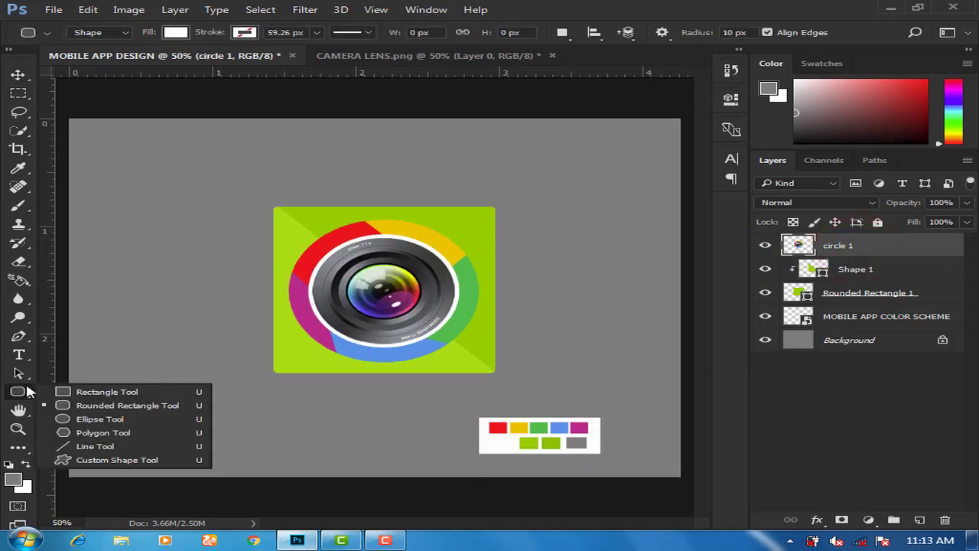
click(90, 416)
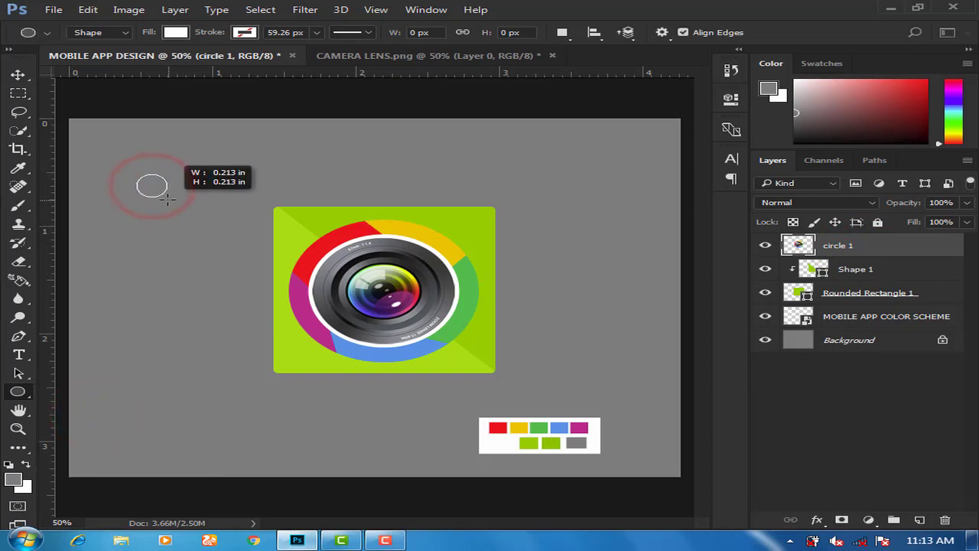
drag(153, 187, 164, 197)
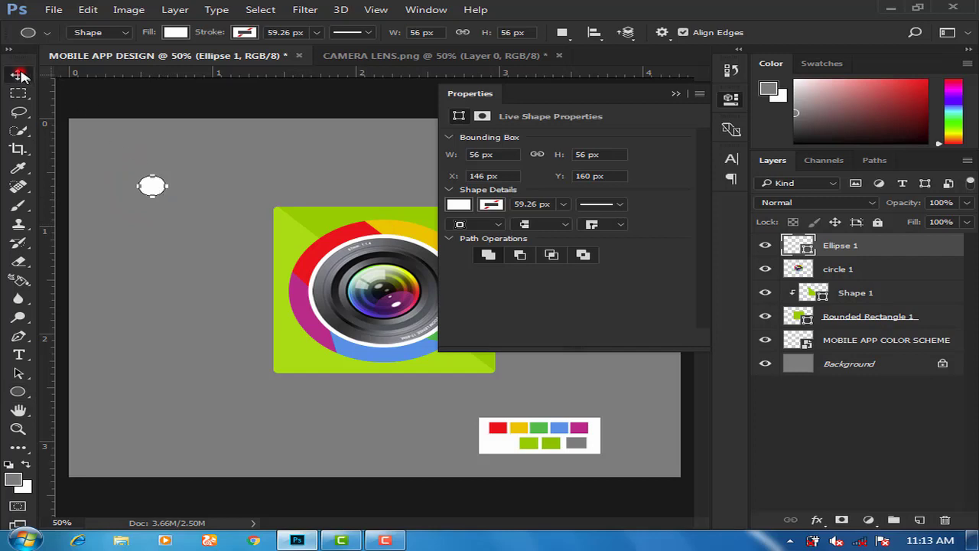
click(18, 74)
click(673, 92)
Move the white dot to the green tile's top-right corner and scale it to 71.43%.
drag(154, 186, 471, 224)
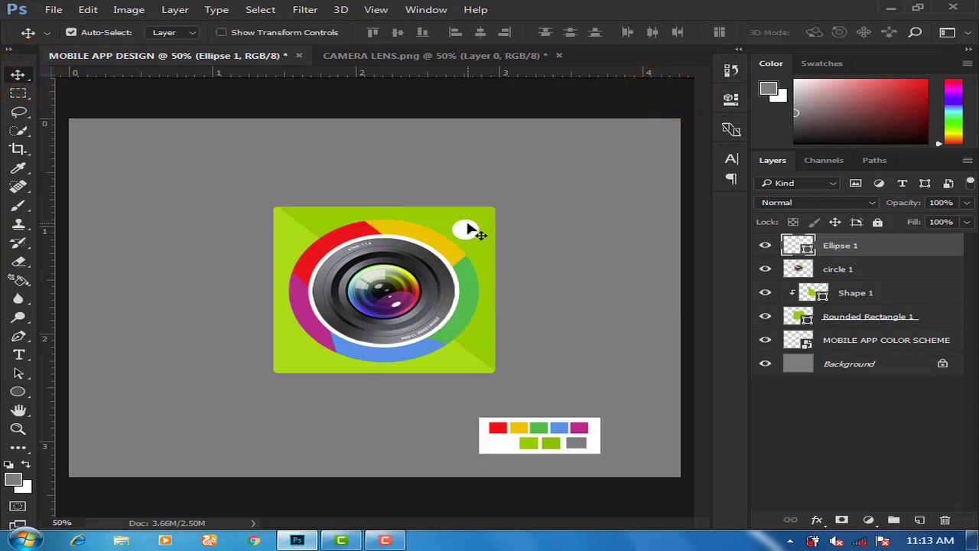
drag(472, 226, 472, 229)
key(ctrl+t)
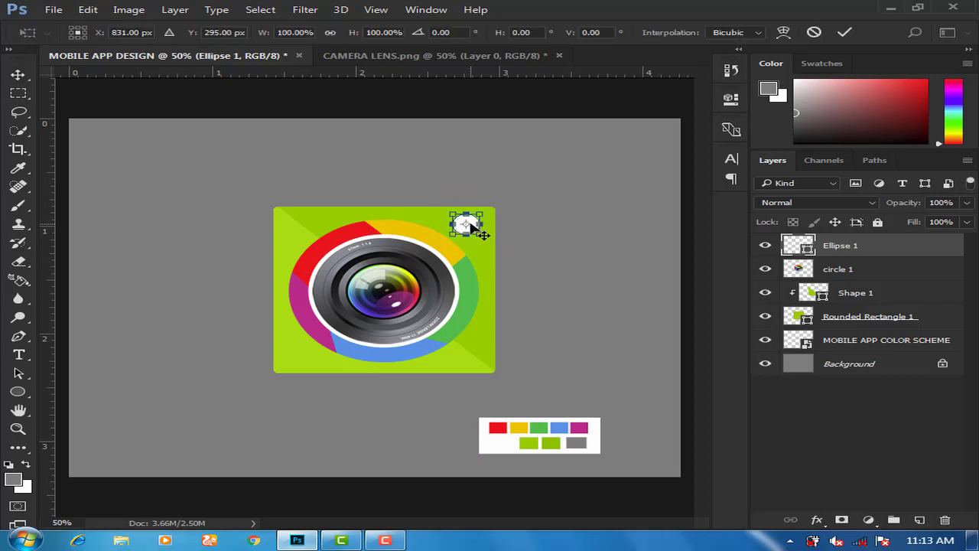
drag(481, 215, 479, 218)
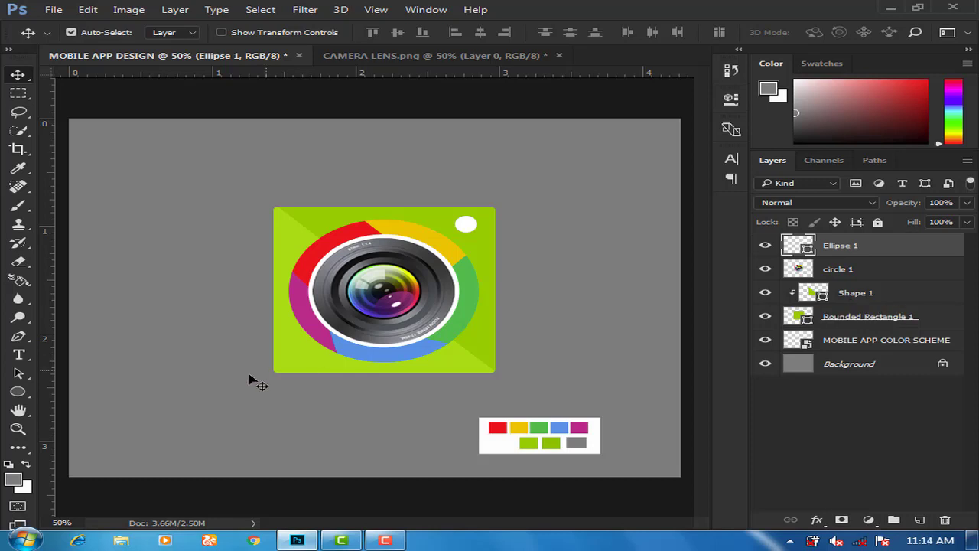
click(188, 385)
Draw a small 60 × 36 px white rectangle and place it in the green tile's bottom-left corner.
click(547, 316)
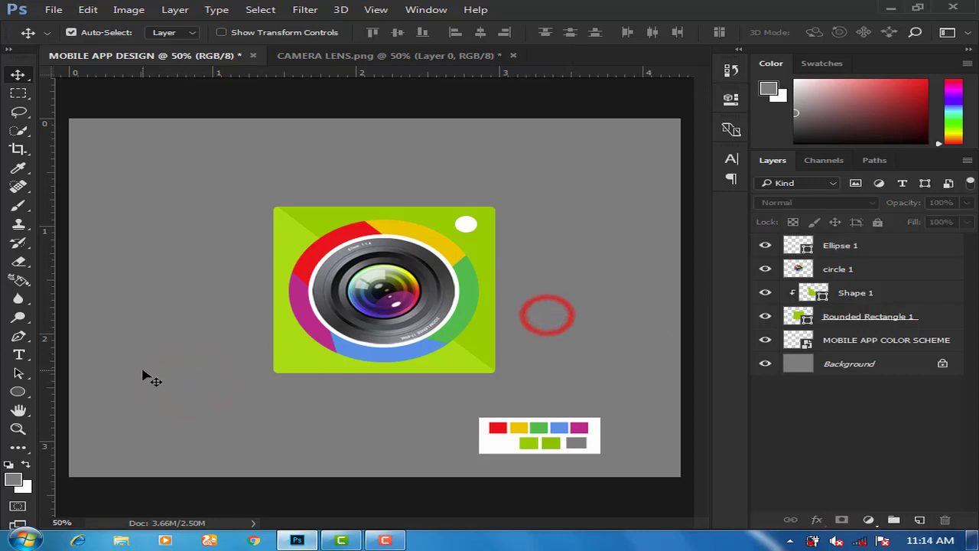
right_click(13, 394)
click(105, 390)
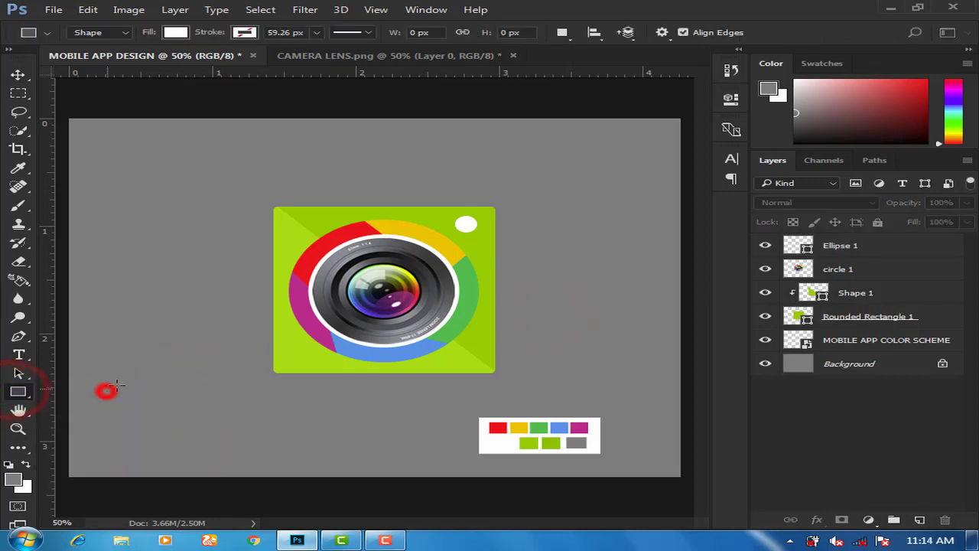
drag(165, 316, 192, 328)
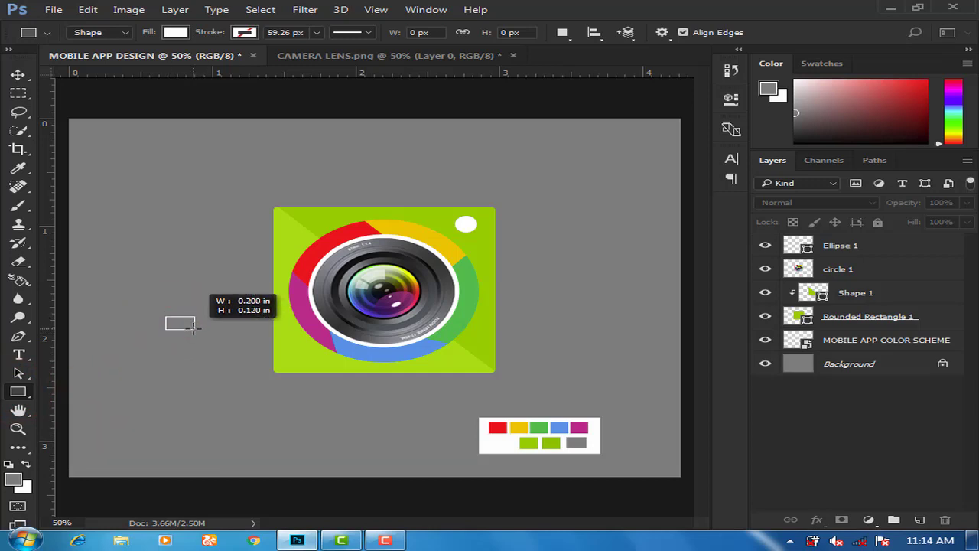
drag(193, 327, 196, 330)
click(18, 75)
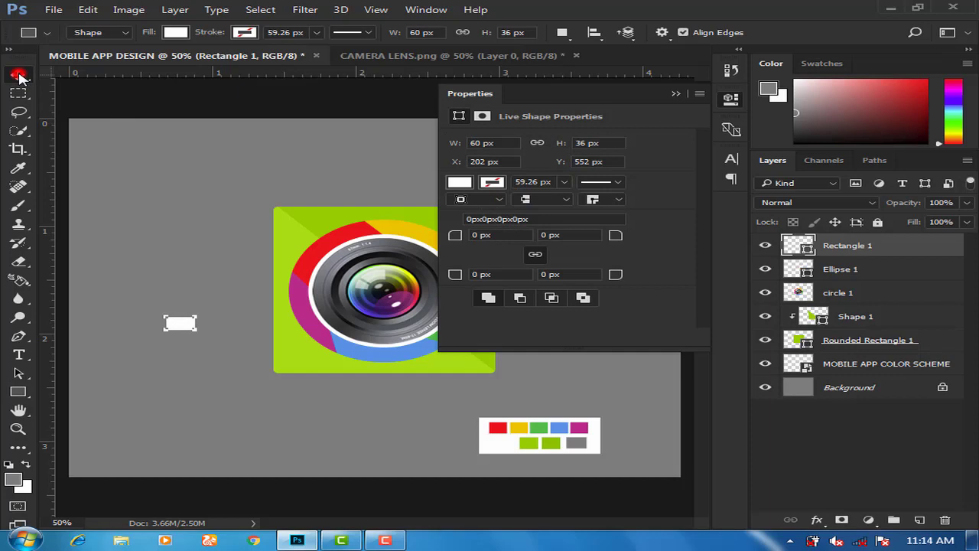
click(675, 93)
drag(186, 323, 317, 367)
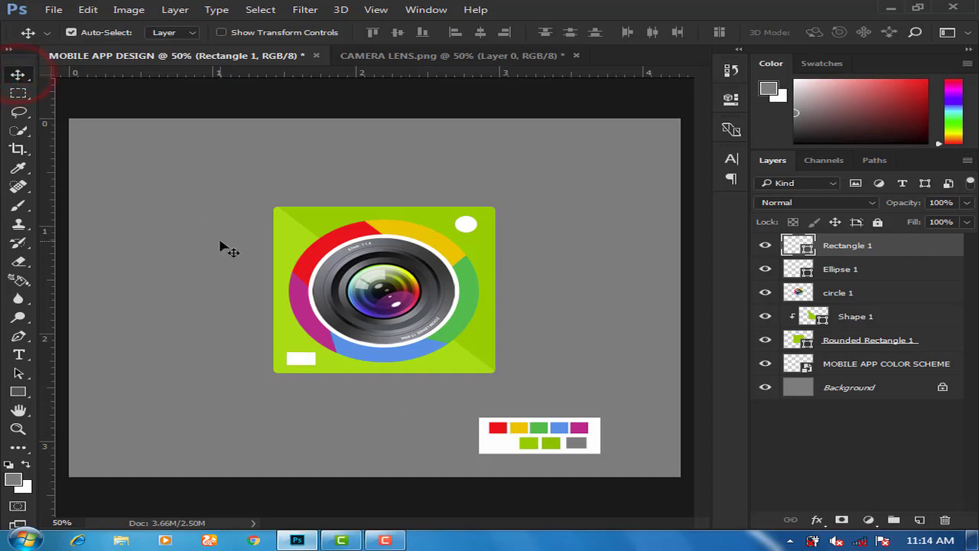
key(ctrl+plus)
key(ctrl+plus)
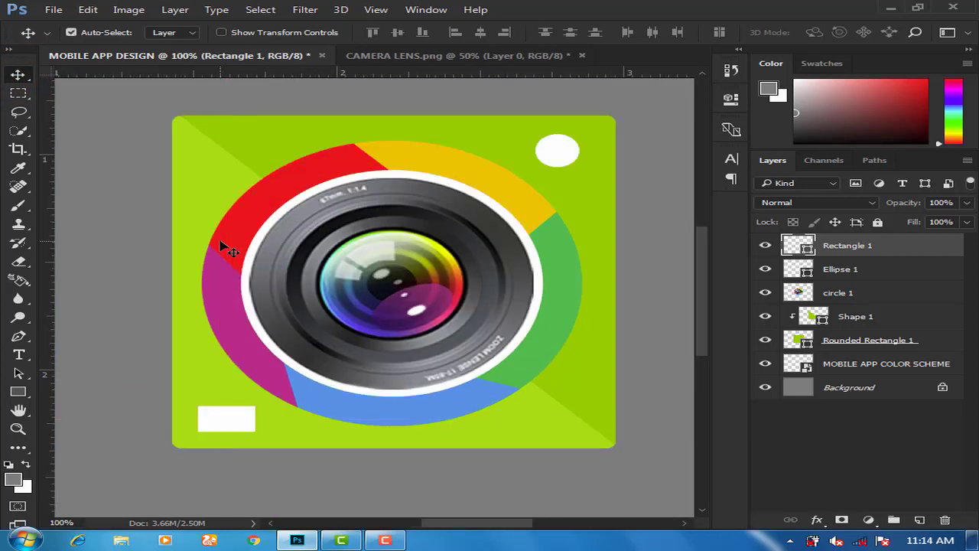
Add a new empty Layer 1 beneath the Rounded Rectangle 1 layer.
click(855, 340)
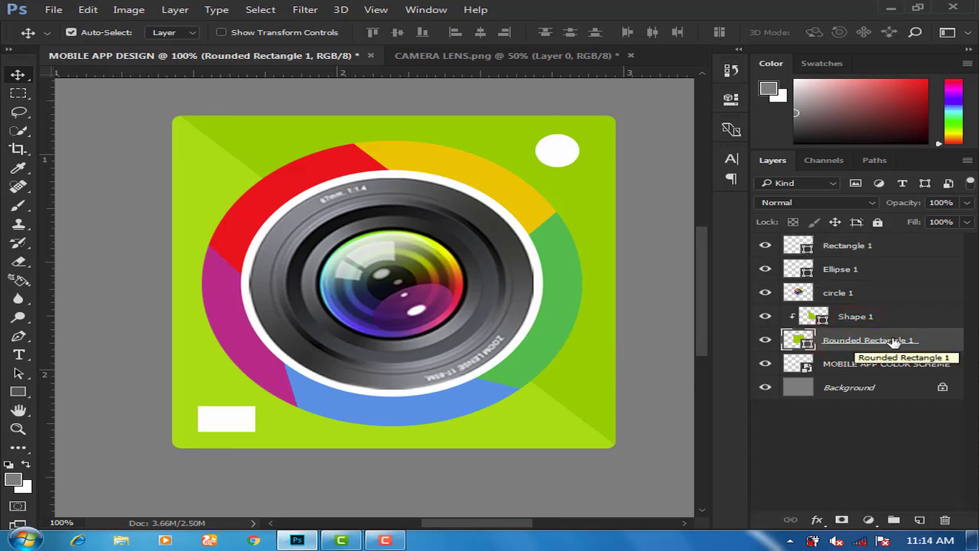
click(919, 520)
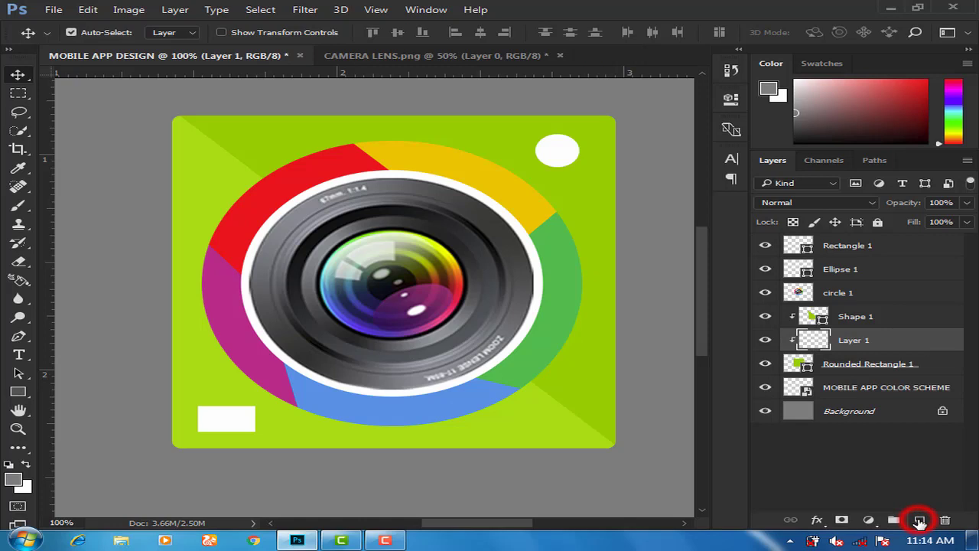
drag(886, 340, 878, 381)
click(874, 371)
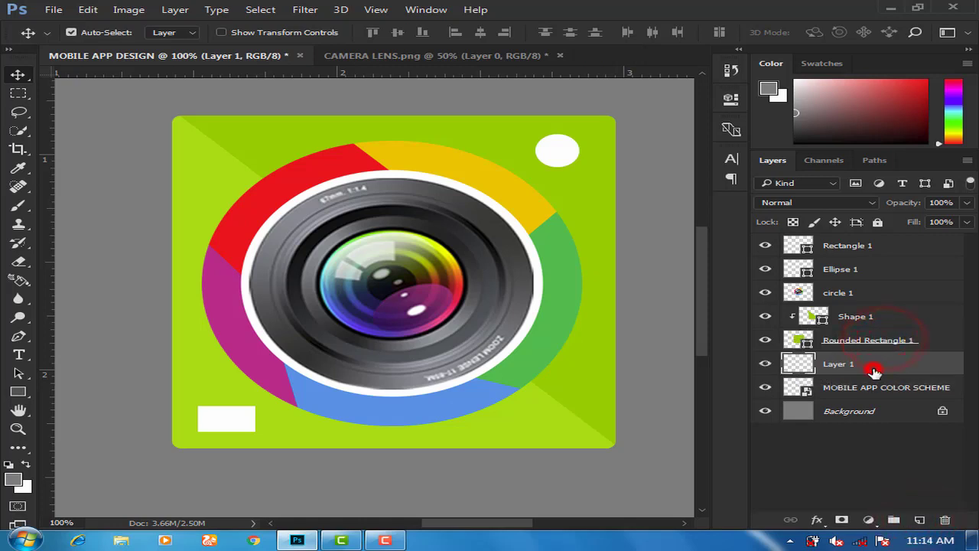
Set up a soft round 78 px brush at 100% opacity and 100% flow.
click(19, 205)
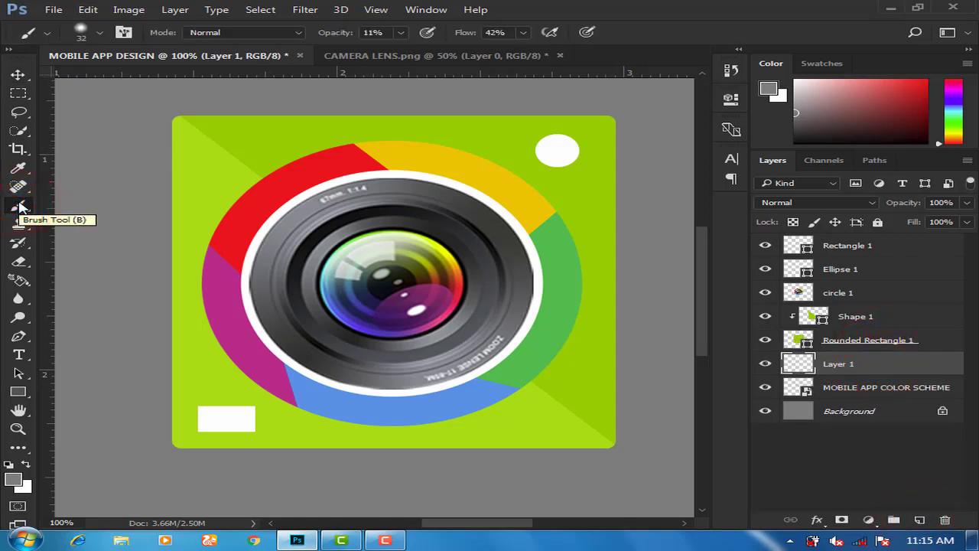
click(19, 205)
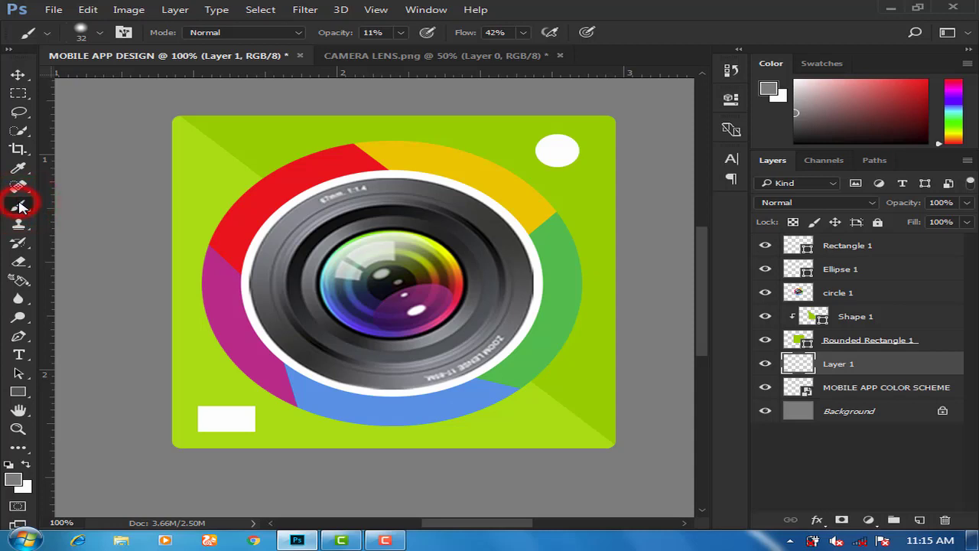
click(81, 32)
click(42, 170)
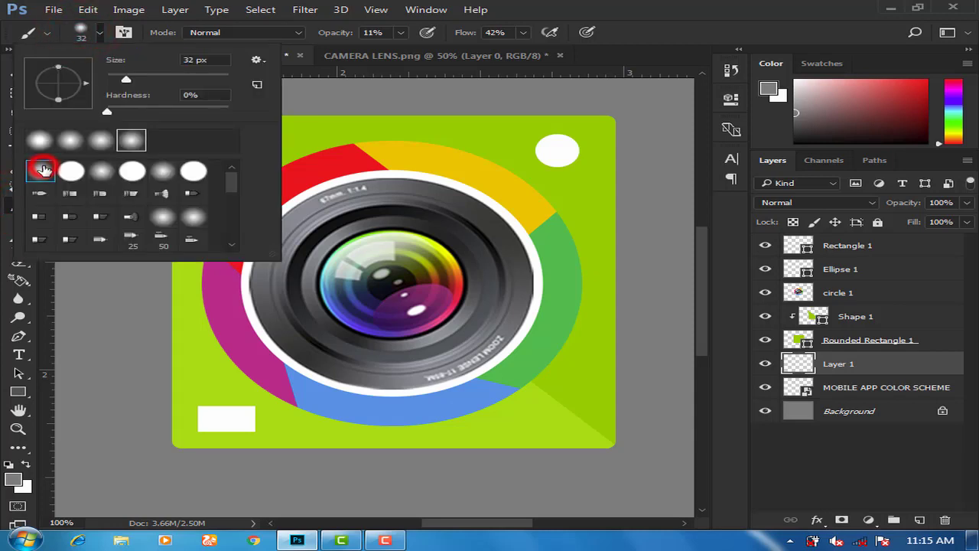
click(536, 9)
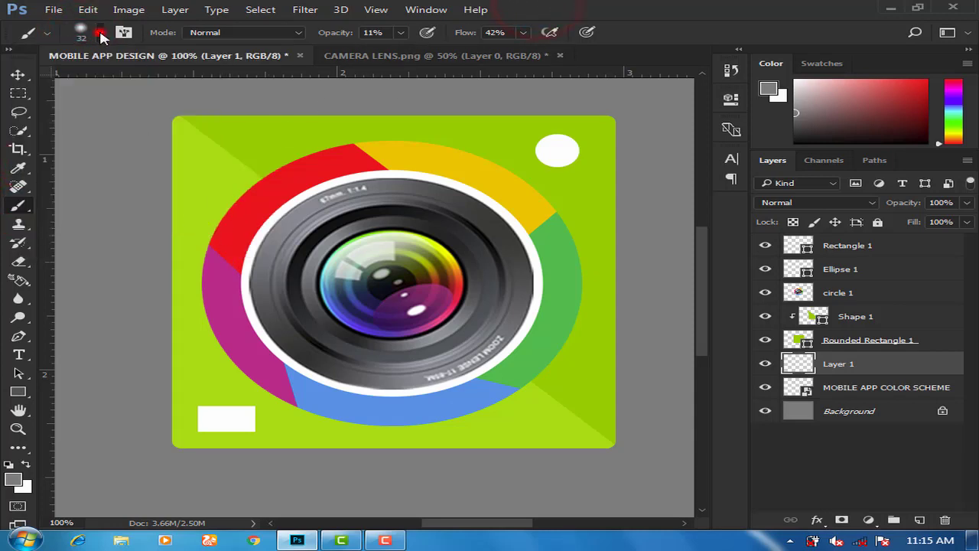
click(99, 32)
drag(130, 79, 138, 79)
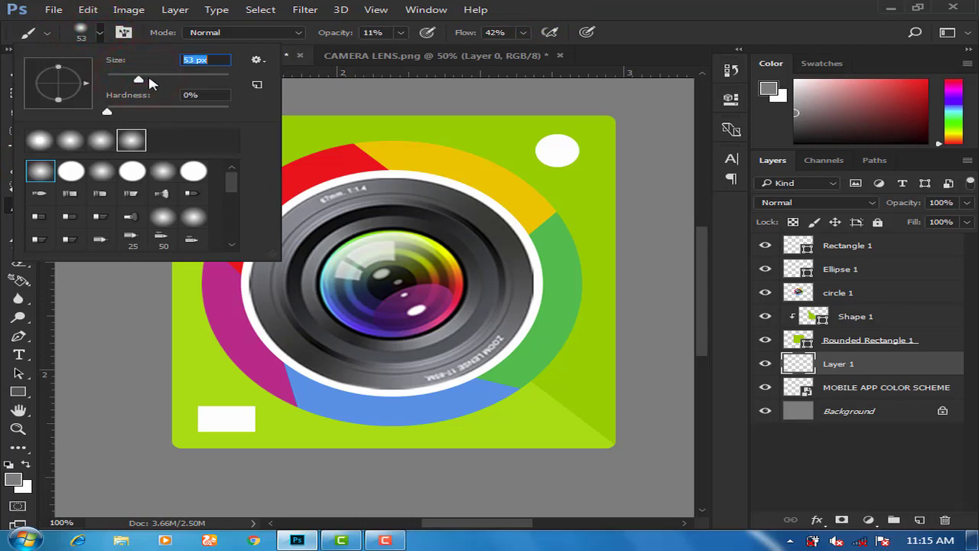
click(601, 7)
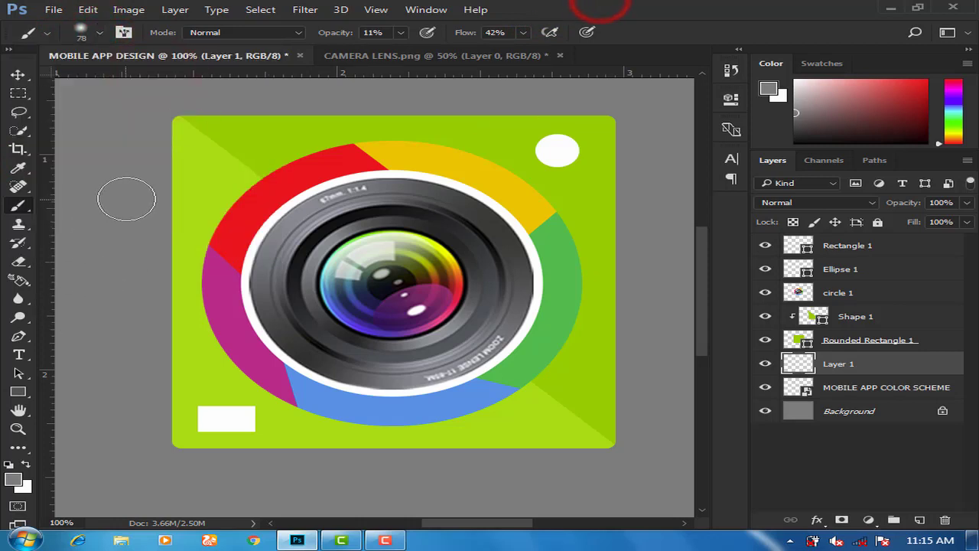
click(401, 32)
drag(368, 48, 457, 48)
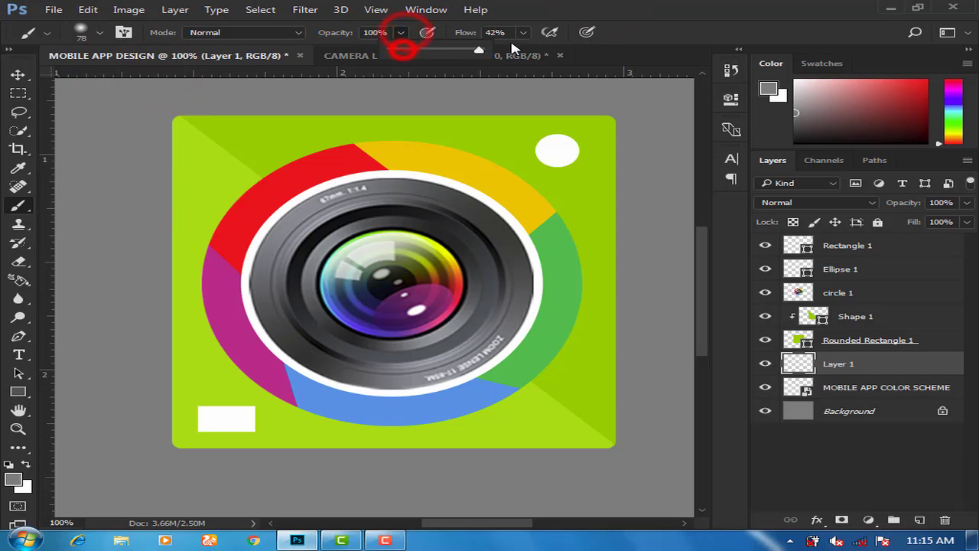
click(524, 32)
click(634, 26)
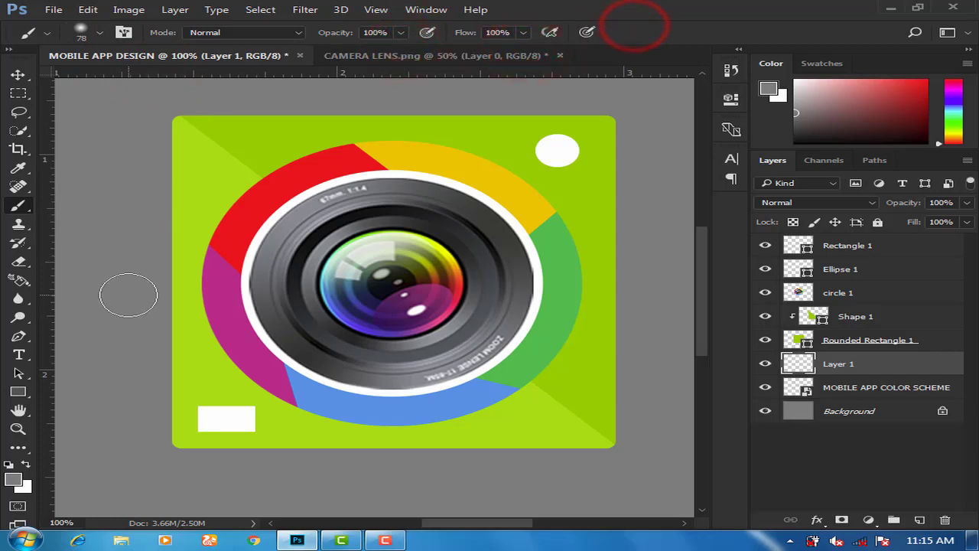
Set the foreground colour to a darker shade of the icon's green (#5c7d02).
click(12, 481)
click(590, 332)
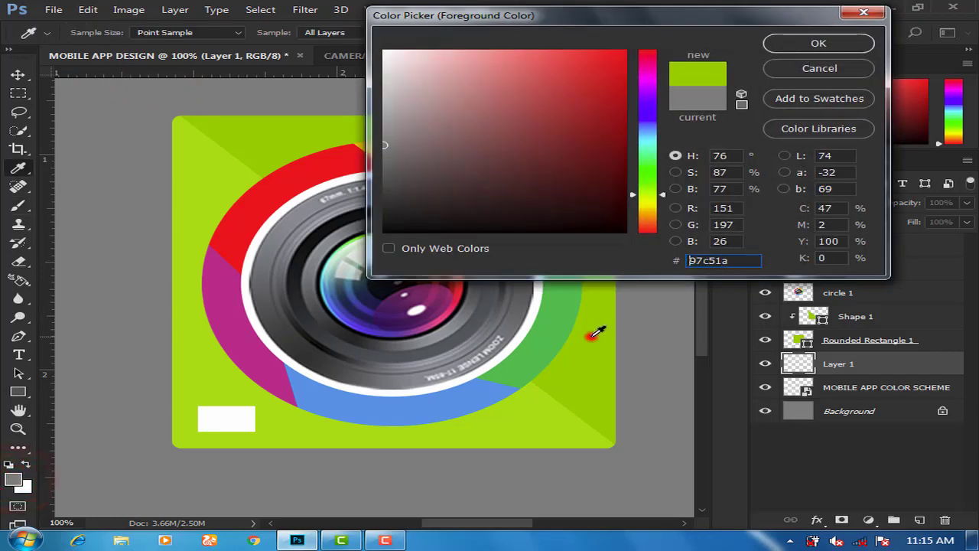
click(619, 144)
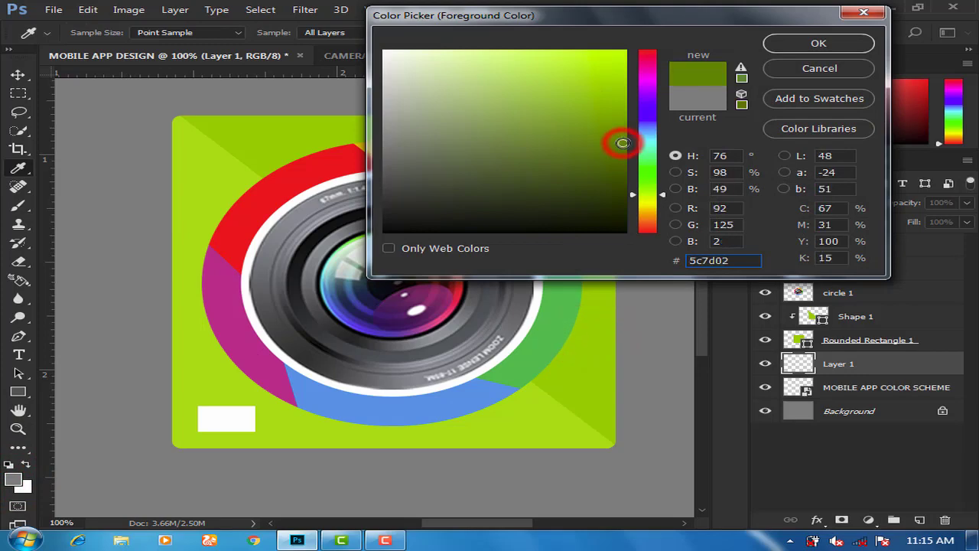
click(824, 44)
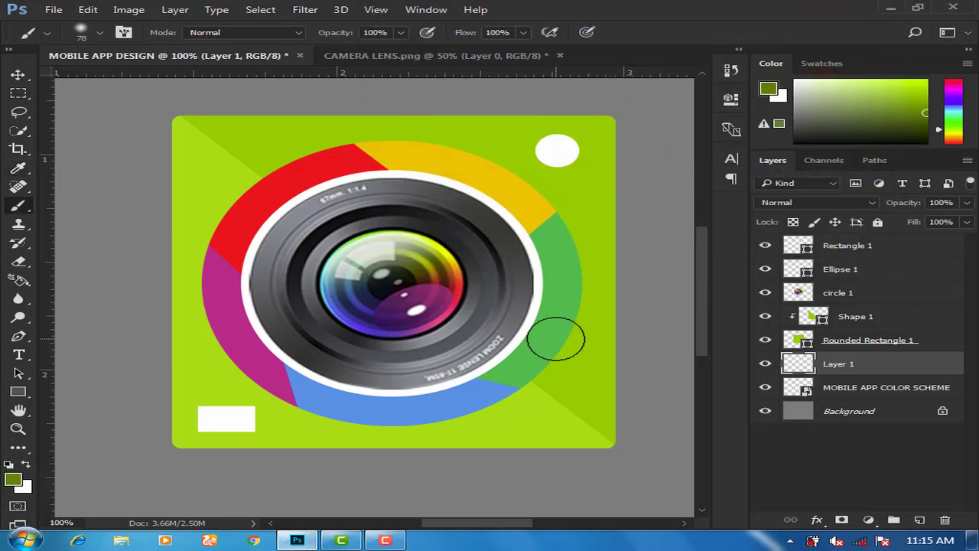
Clip Layer 1 above the tile, paint dark-green shadow dabs along the ring's lower edge, and add a mask.
click(557, 340)
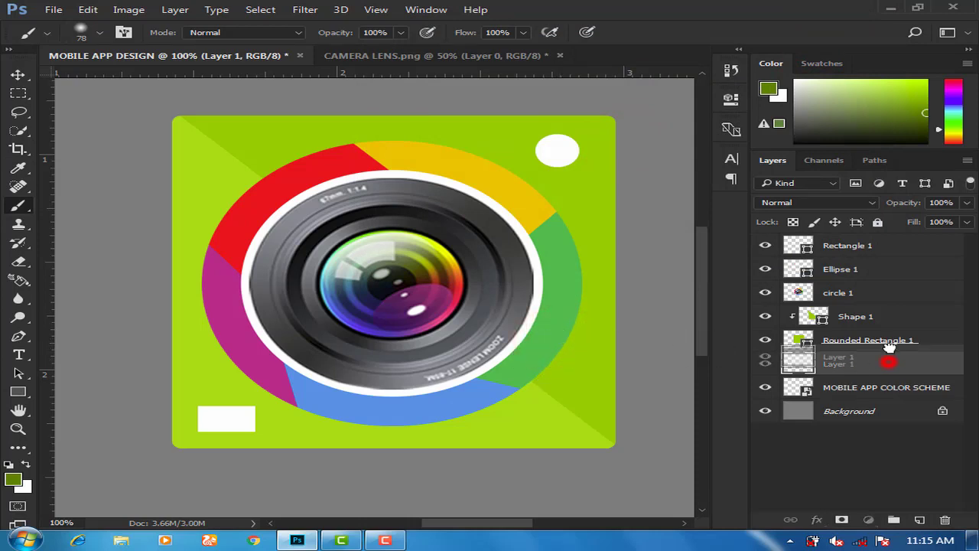
drag(890, 363, 889, 333)
click(548, 349)
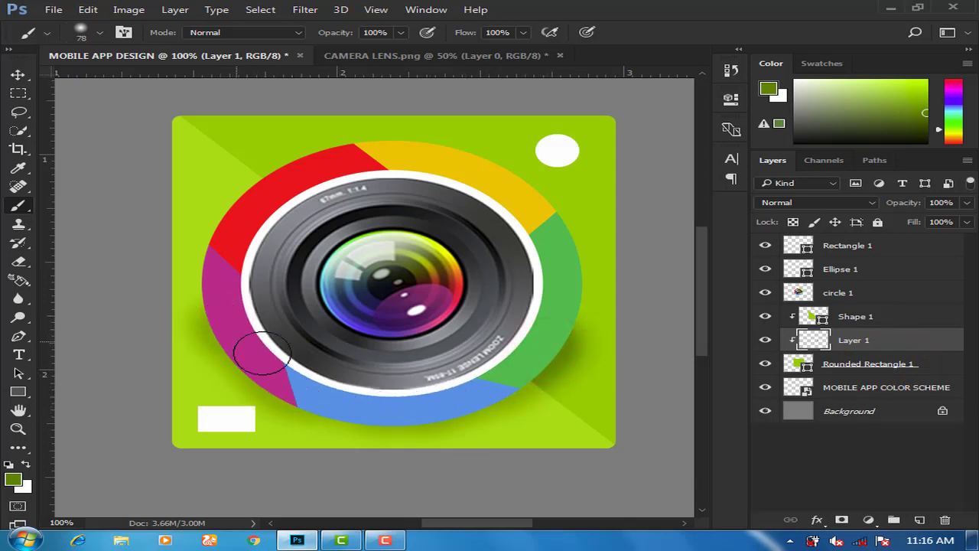
click(554, 333)
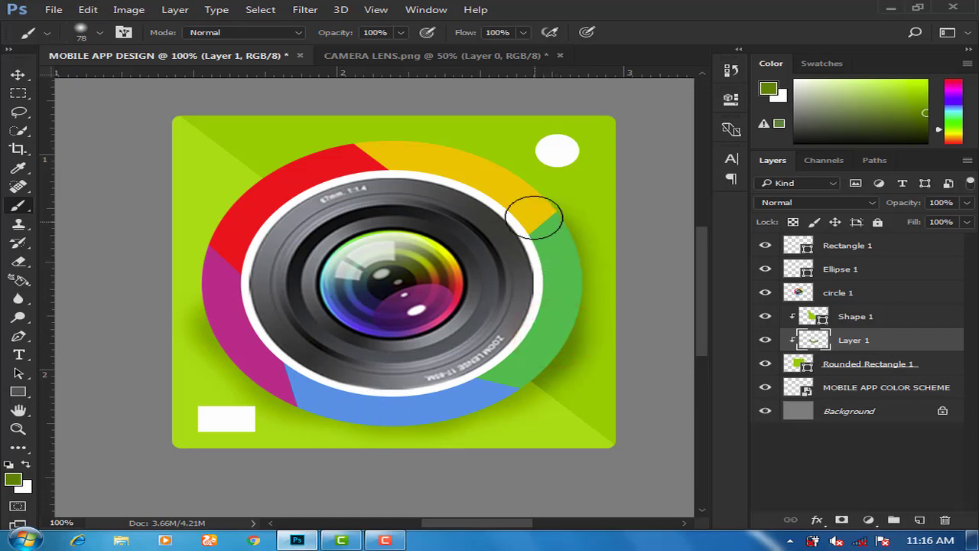
click(498, 380)
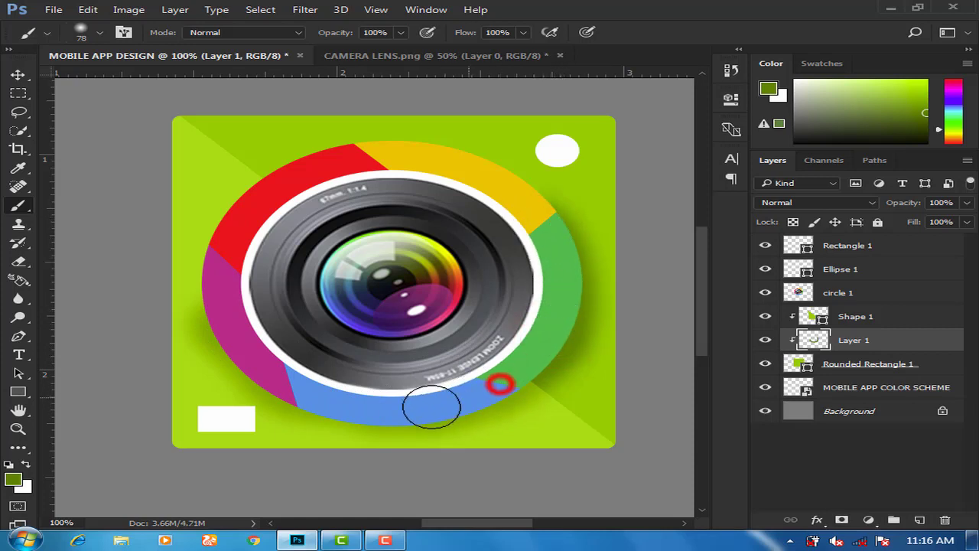
click(456, 401)
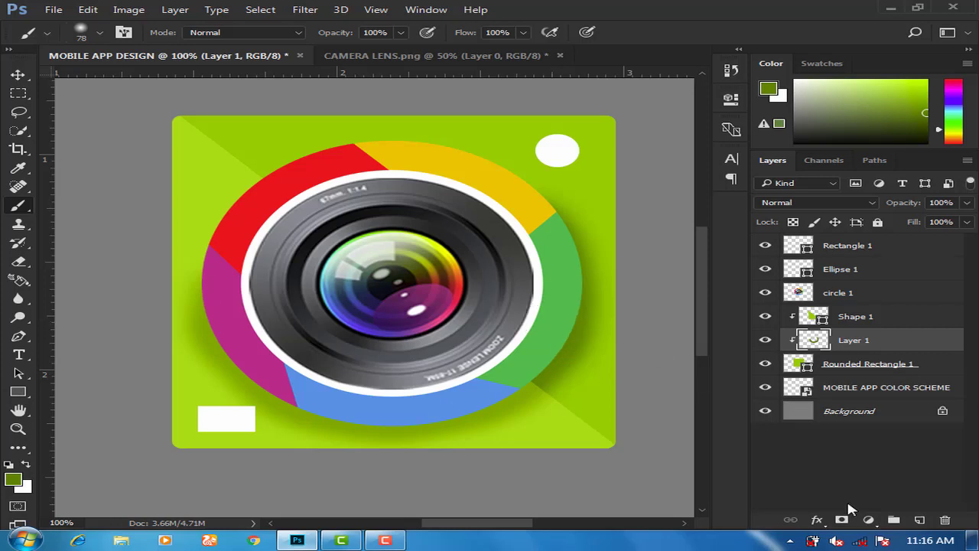
click(843, 521)
Paint on Layer 1's mask at 36% opacity and 42% flow to fade the shadow's outer edges.
click(9, 463)
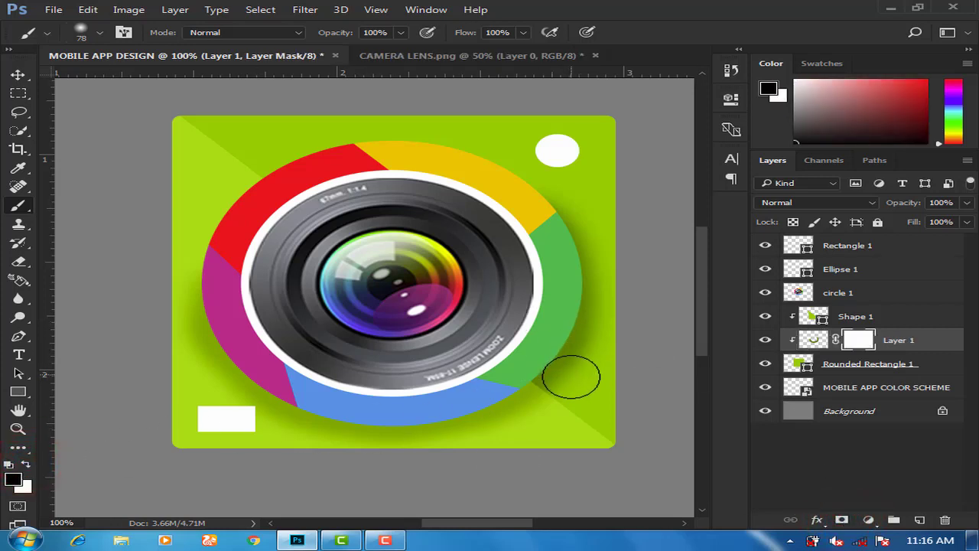
click(575, 390)
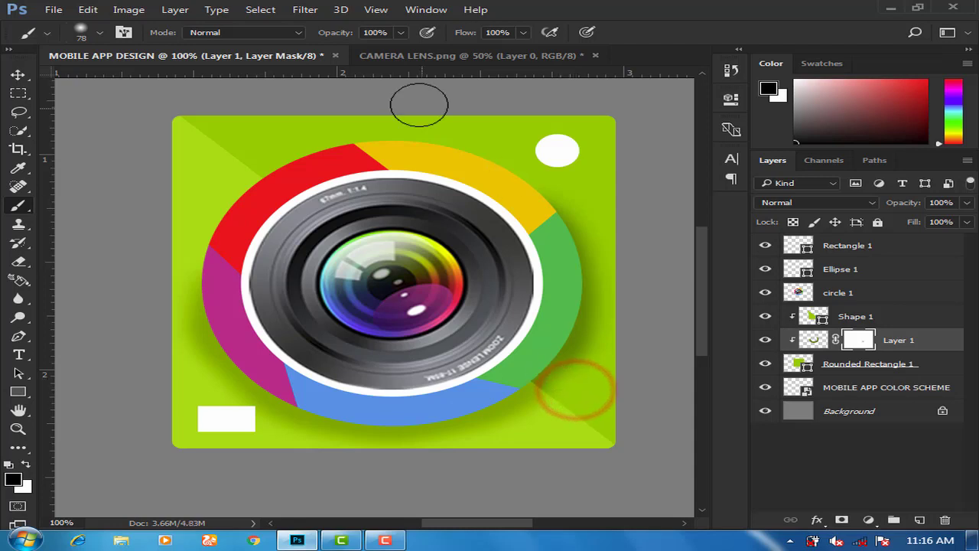
click(401, 33)
click(344, 51)
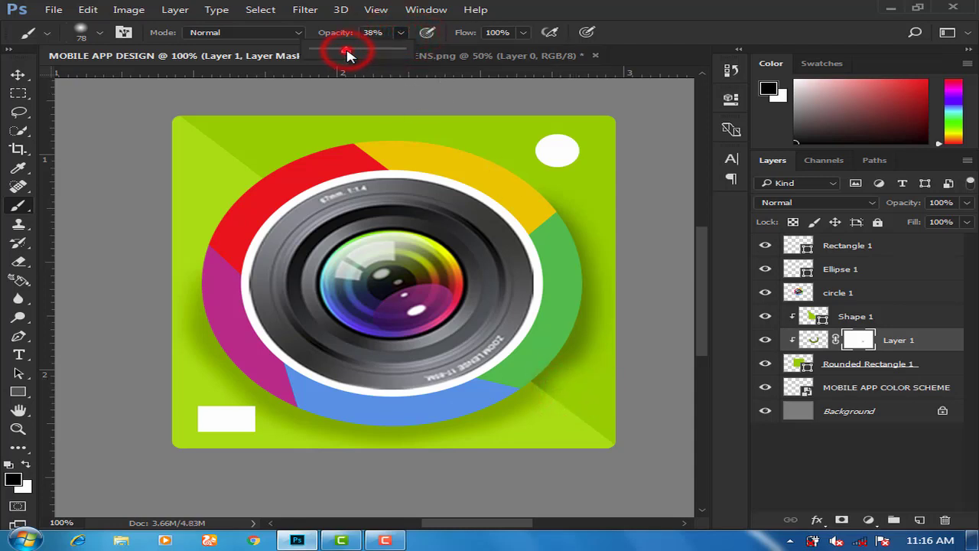
click(523, 33)
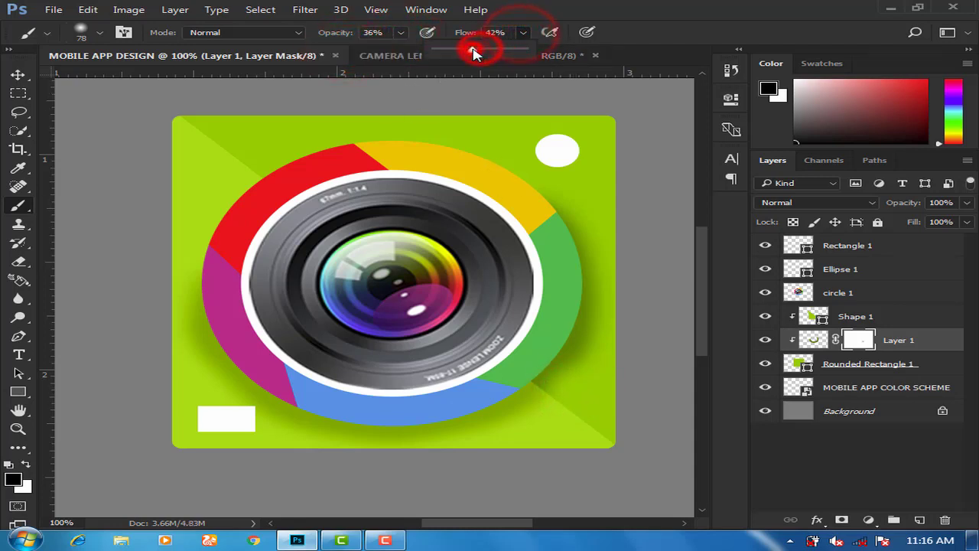
drag(493, 50, 472, 50)
click(604, 355)
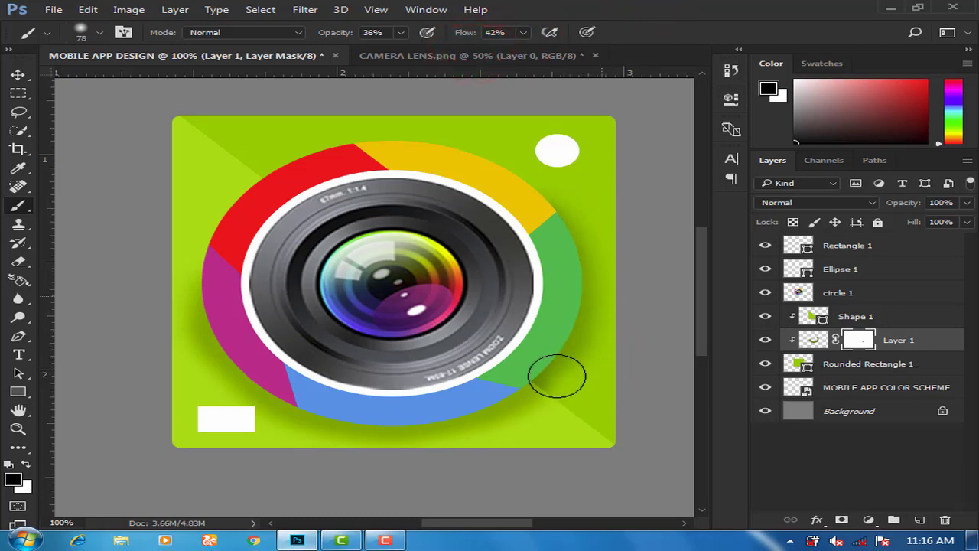
click(600, 341)
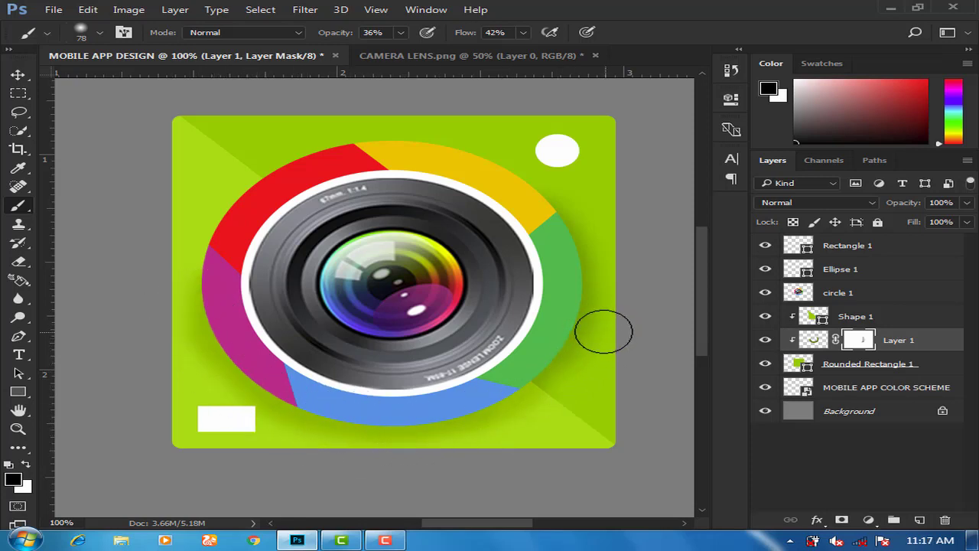
click(581, 362)
click(574, 203)
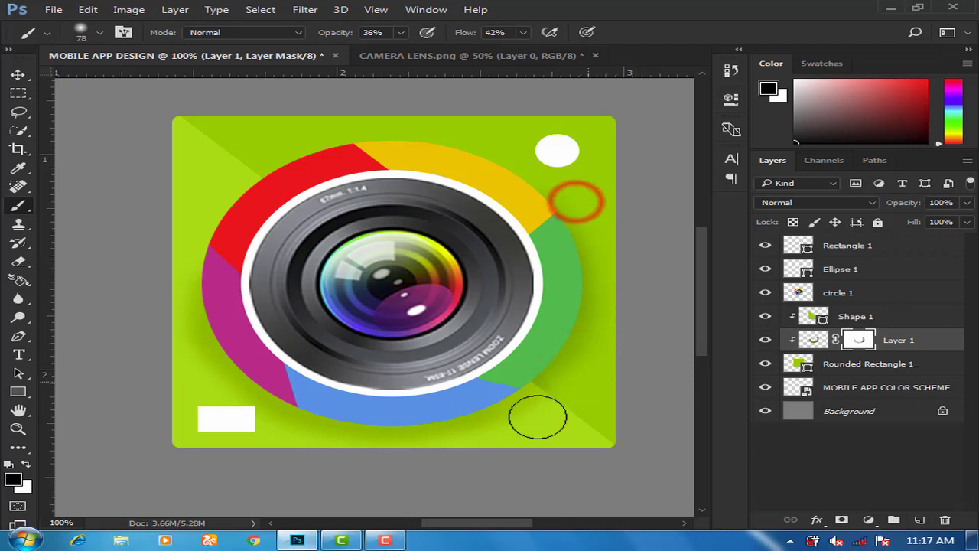
Lightly fade the remaining shadow edge on the mask with the brush at 16% opacity.
click(400, 33)
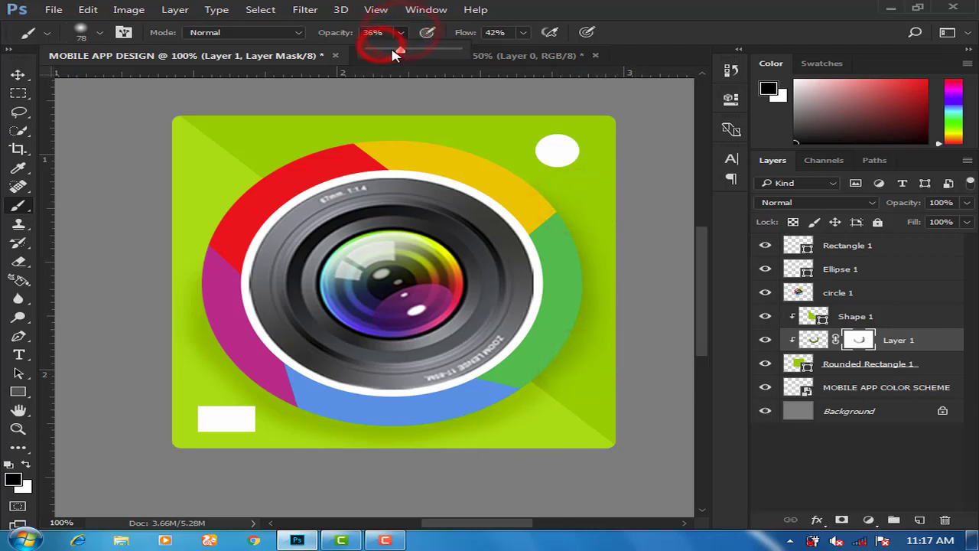
drag(396, 52, 375, 51)
click(652, 9)
click(581, 329)
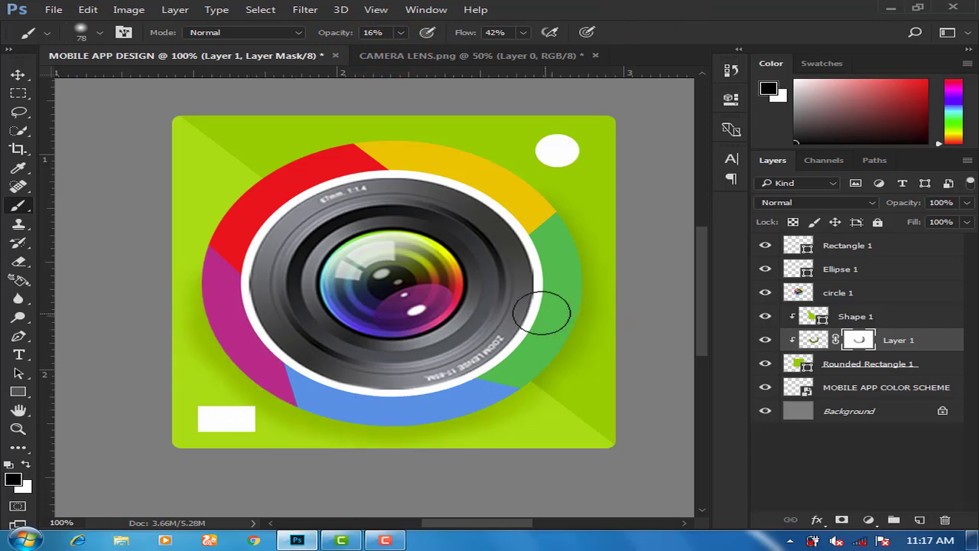
click(17, 74)
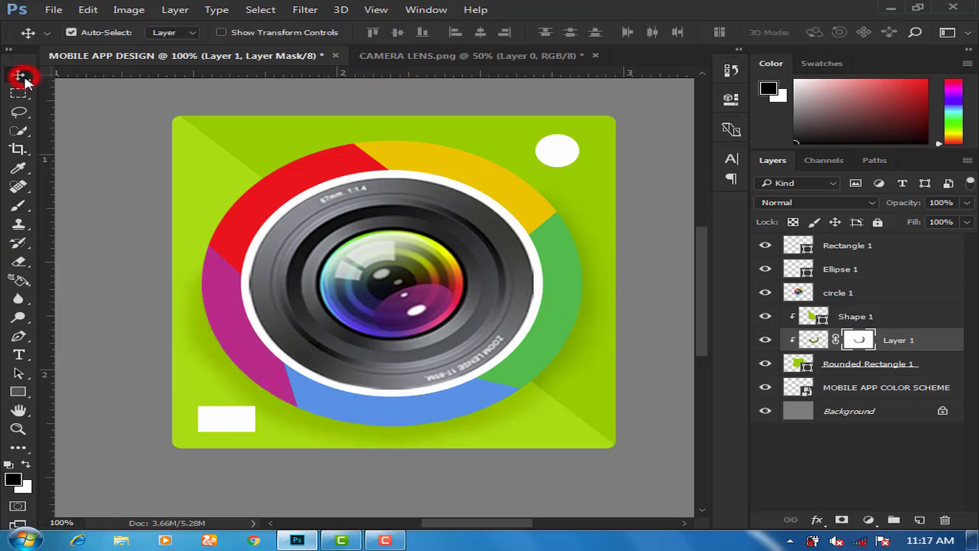
Toggle the shadow layer off and on to compare, then fit the whole canvas in view.
click(767, 341)
click(768, 340)
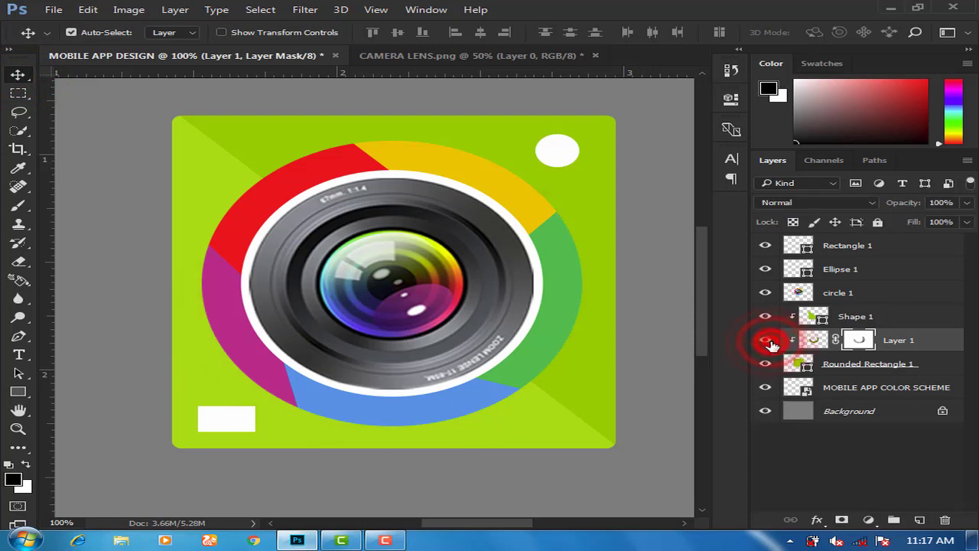
click(768, 340)
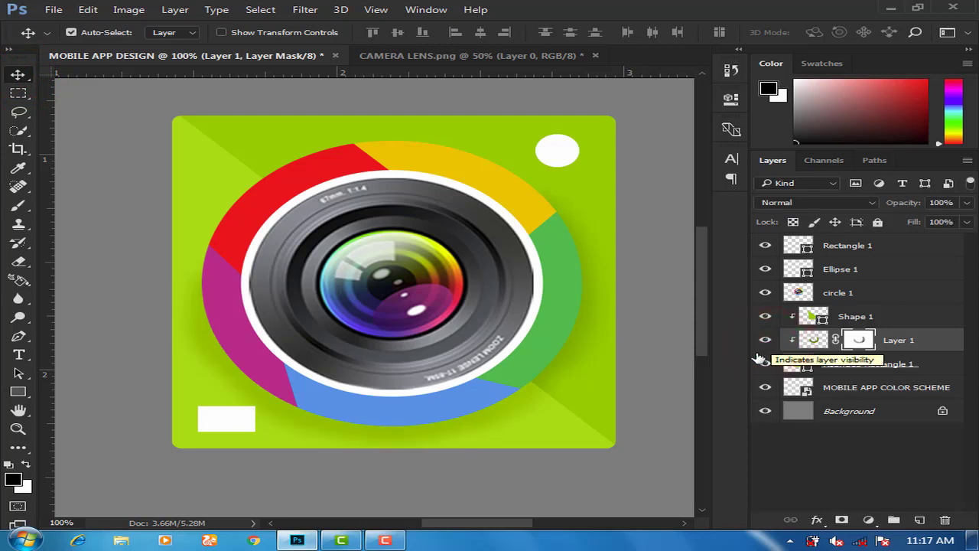
click(837, 411)
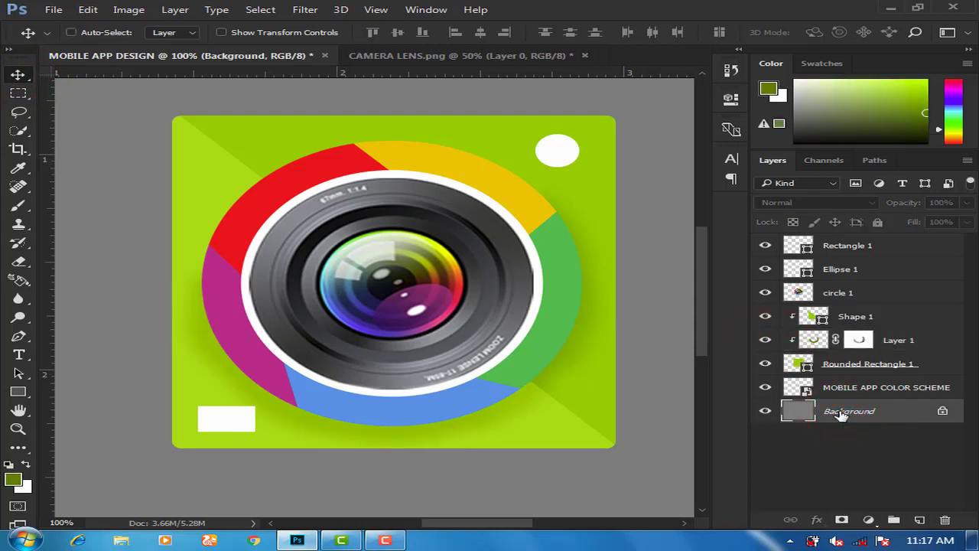
key(ctrl+minus)
key(ctrl+minus)
key(ctrl+0)
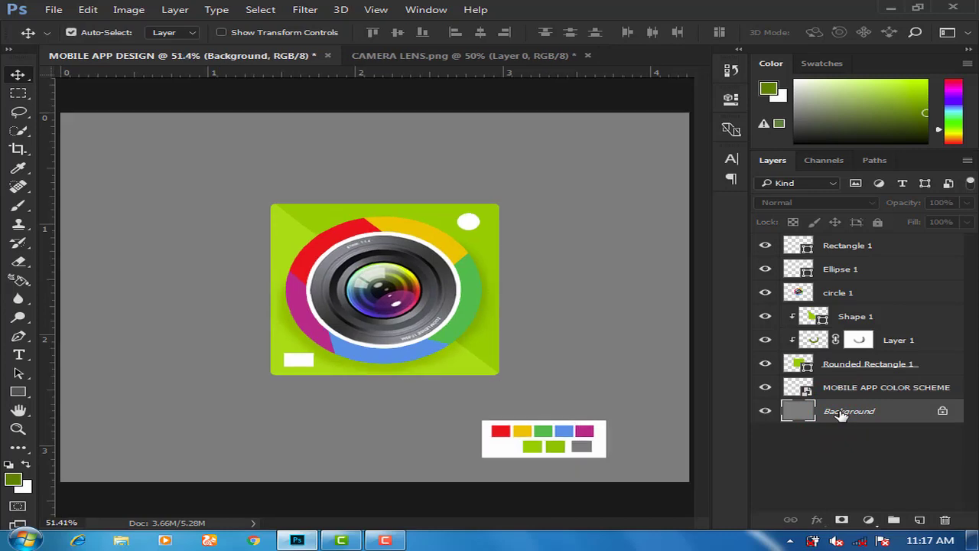
click(870, 365)
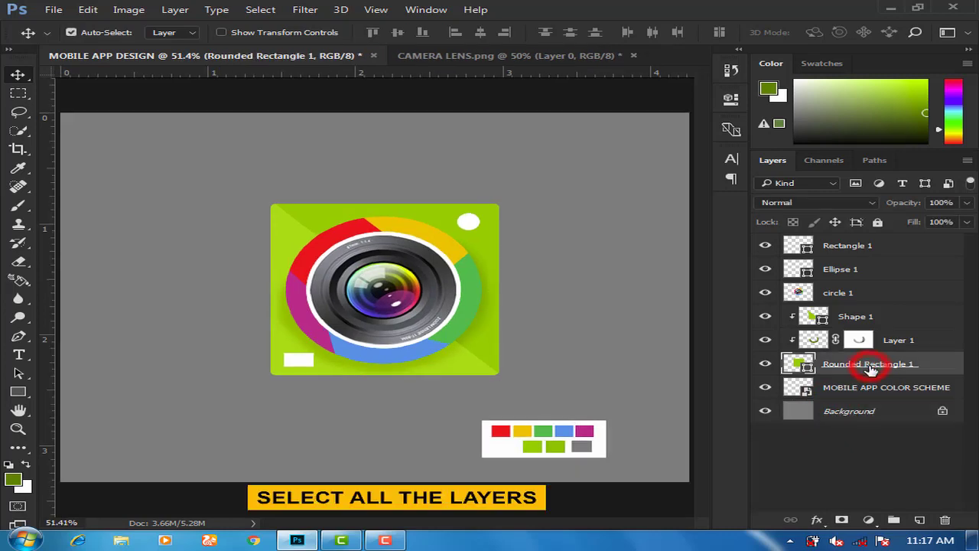
Group the icon's layers, Rectangle 1 through Rounded Rectangle 1, into a group named APP LOGO.
shift+click(845, 246)
key(g)
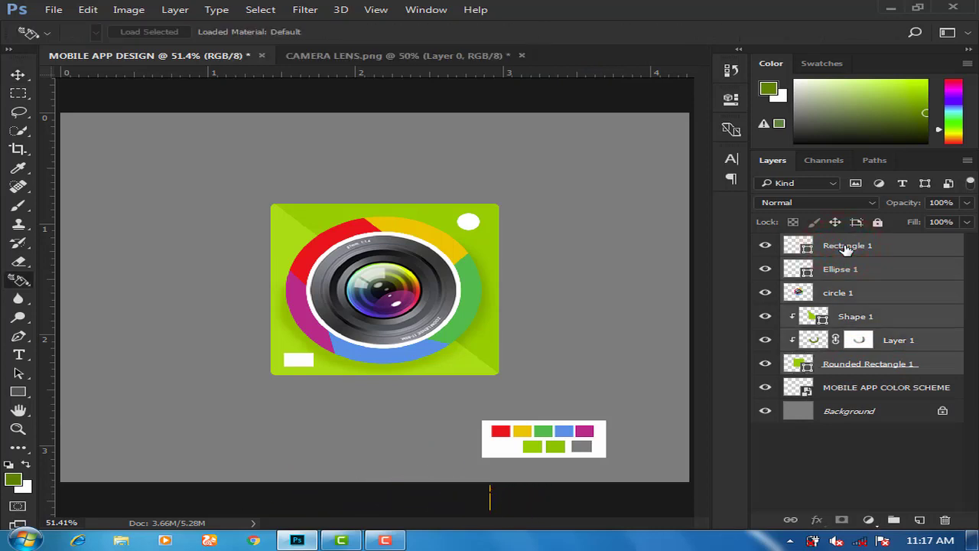
key(ctrl+g)
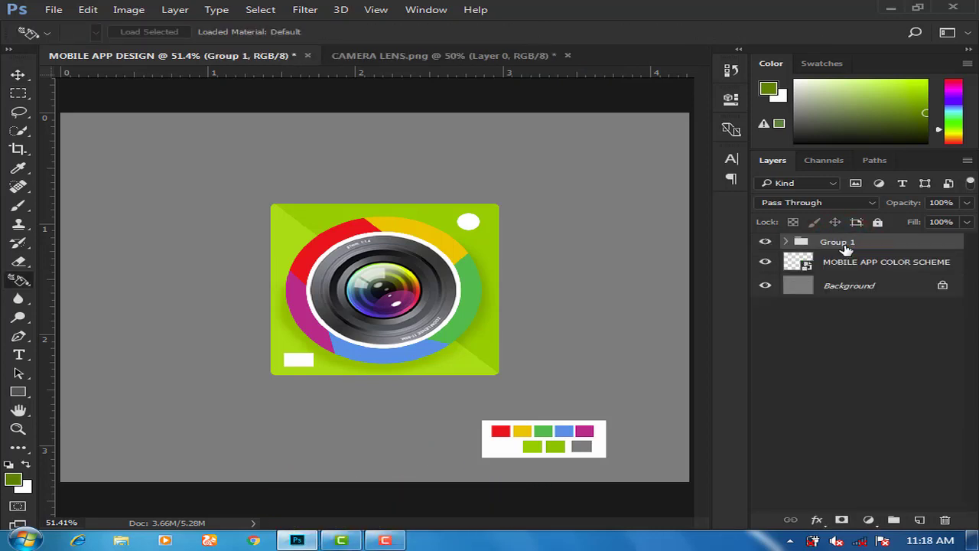
double_click(841, 243)
text(APP LOGO)
key(Return)
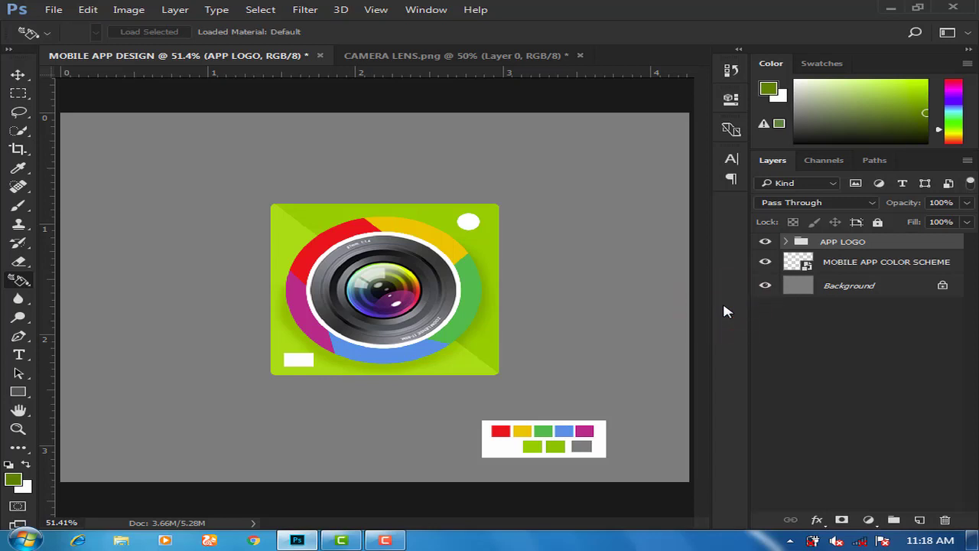
Move the APP LOGO icon slightly higher and further left on the canvas.
key(ctrl+t)
drag(392, 258, 390, 224)
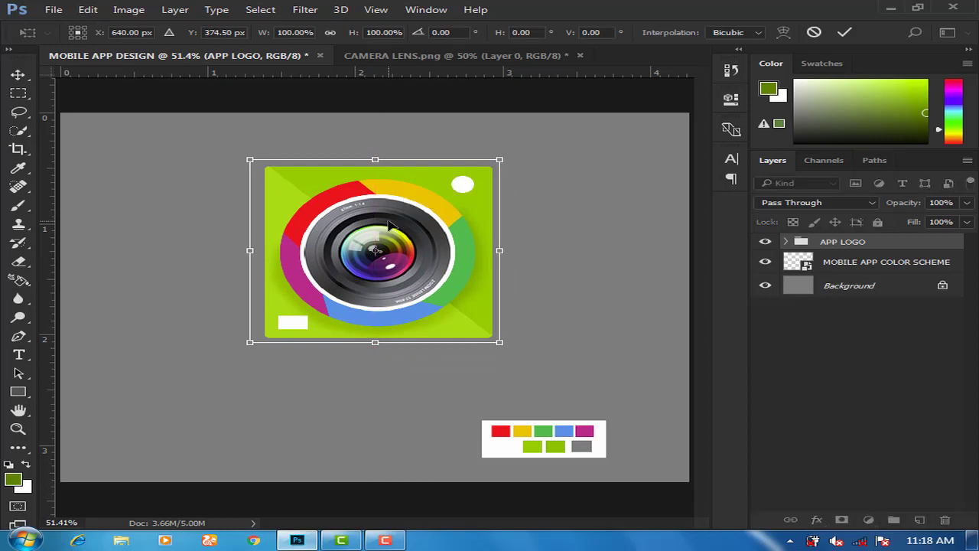
key(Return)
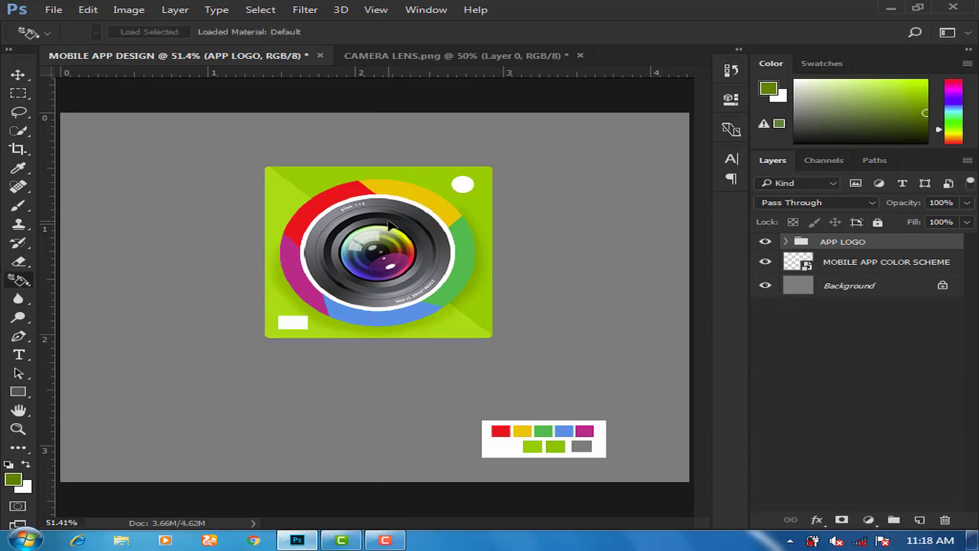
click(19, 74)
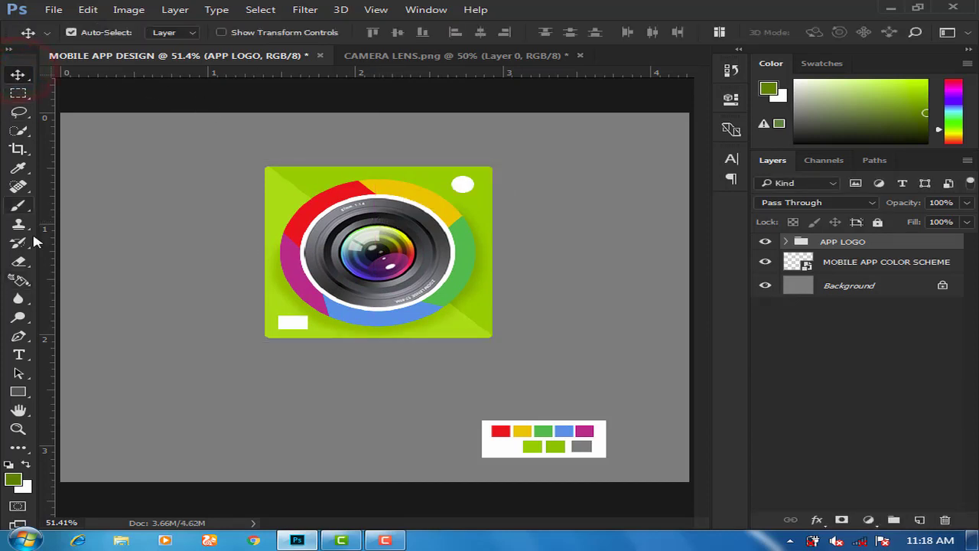
Type 'MOBILE APP' centred below the icon and scale it up to about 198%.
click(19, 354)
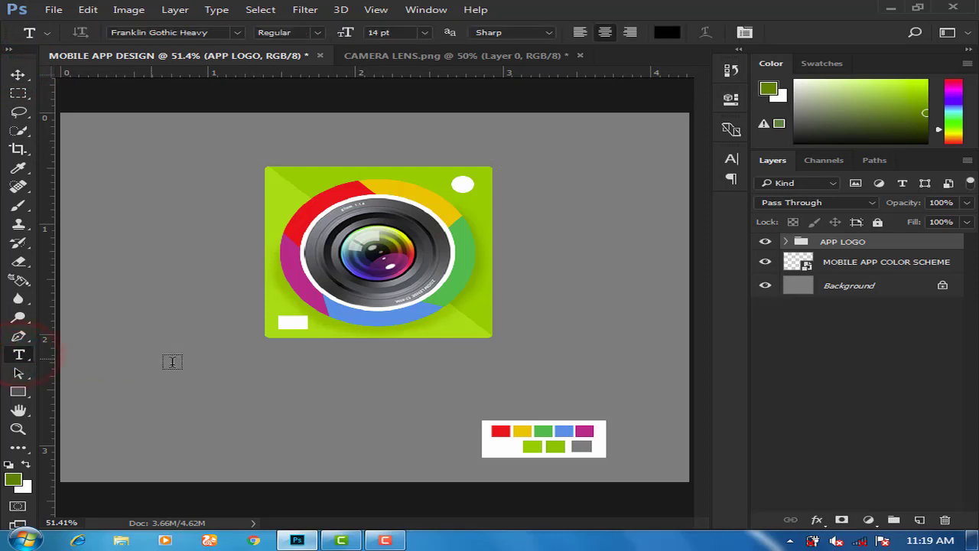
click(202, 377)
text(MO)
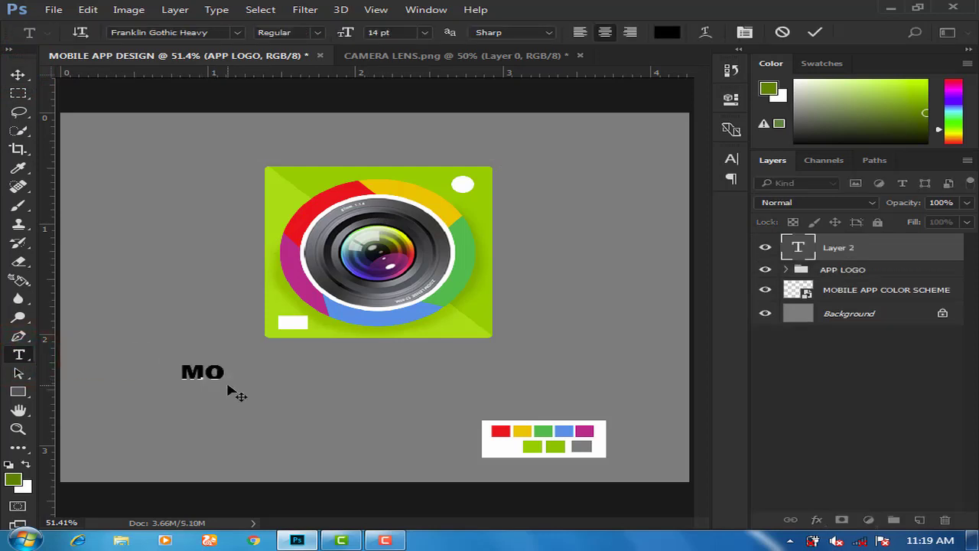
text(BILE AP)
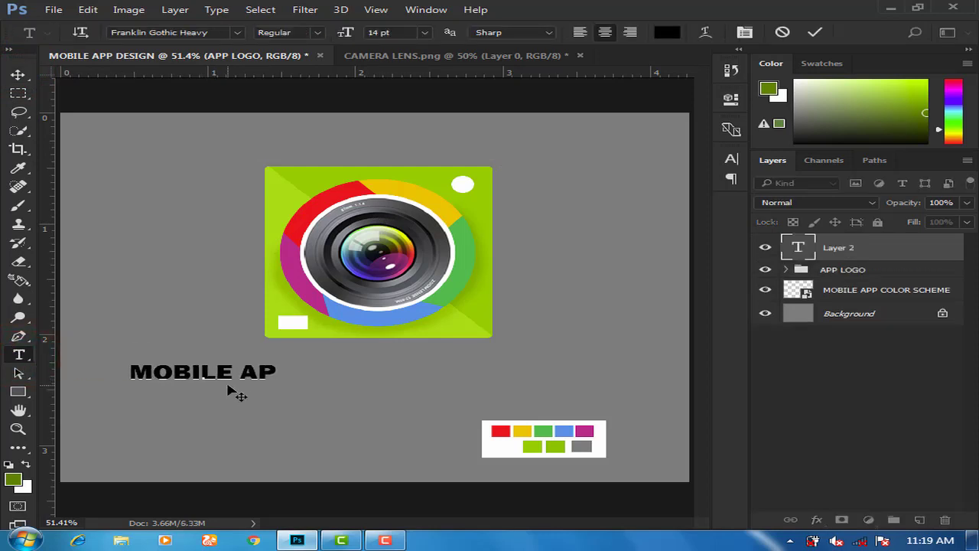
text(P)
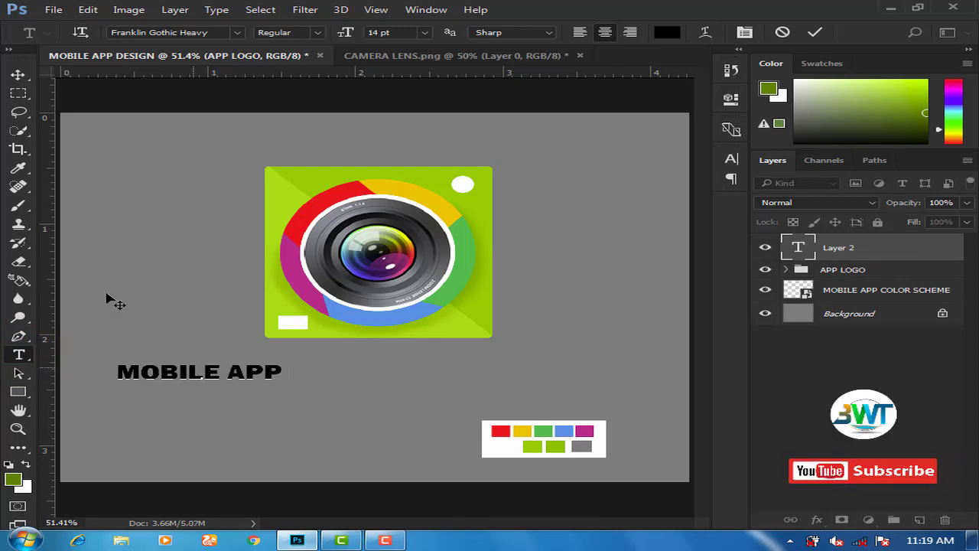
click(18, 74)
drag(208, 373, 390, 375)
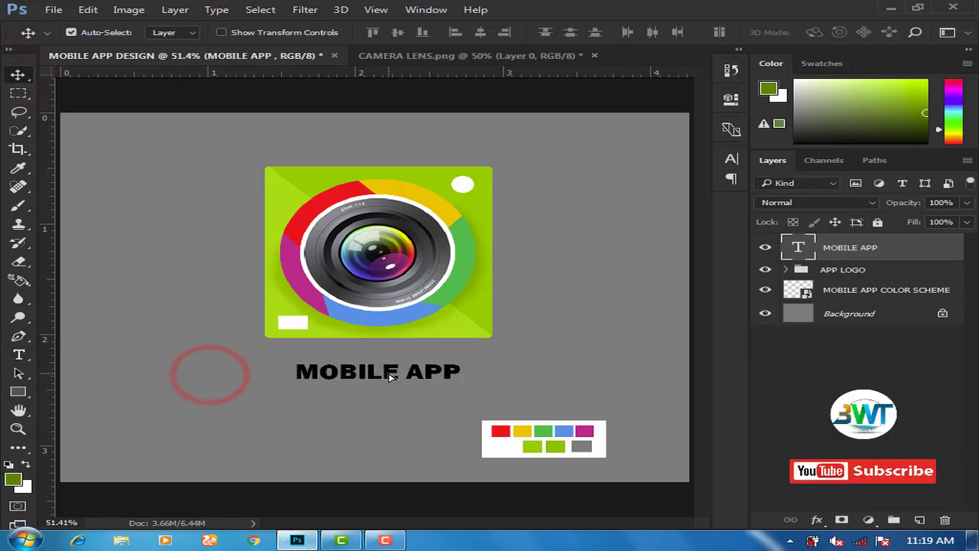
key(ctrl+t)
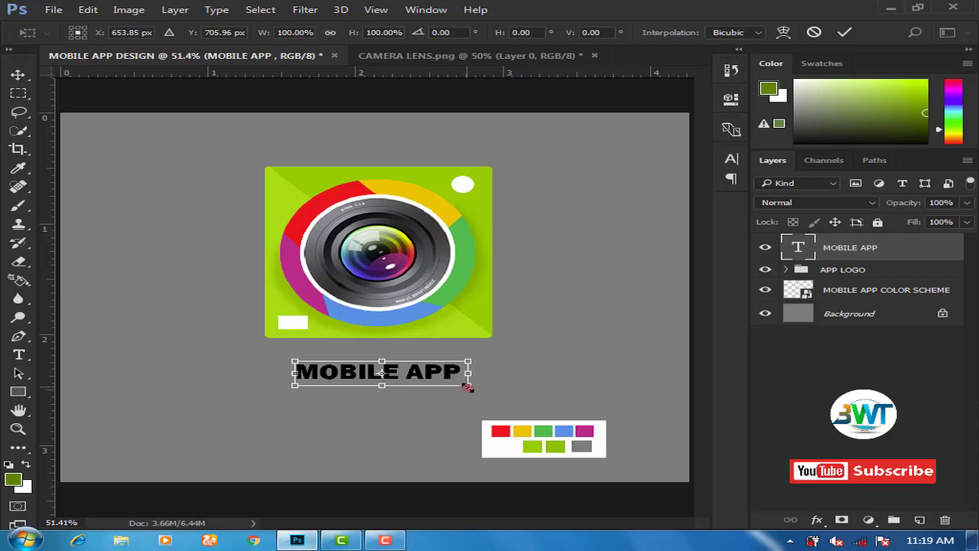
drag(467, 387, 549, 409)
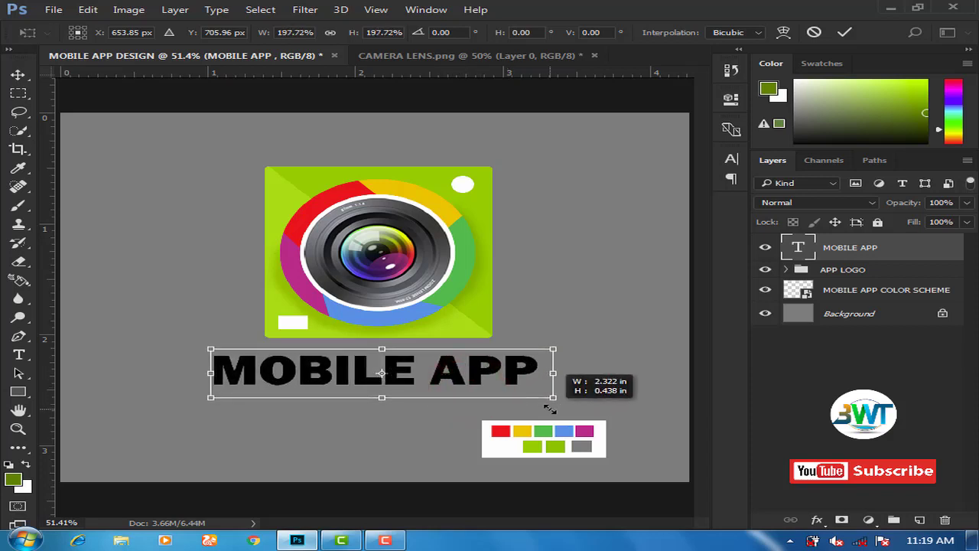
key(Return)
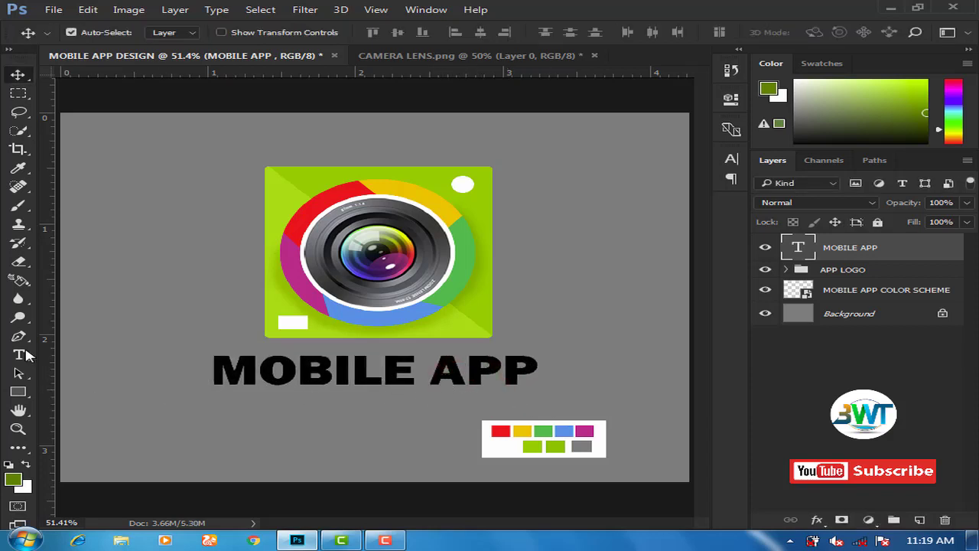
click(20, 355)
Type 'DESIGN', scale it to about 175%, and centre it beneath MOBILE APP.
click(277, 416)
text(DESI)
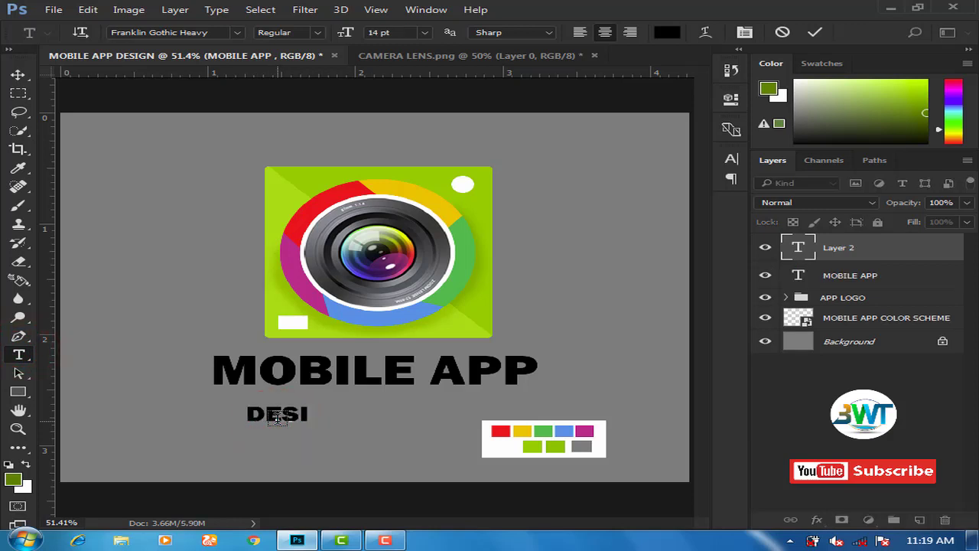
text(GN)
click(18, 73)
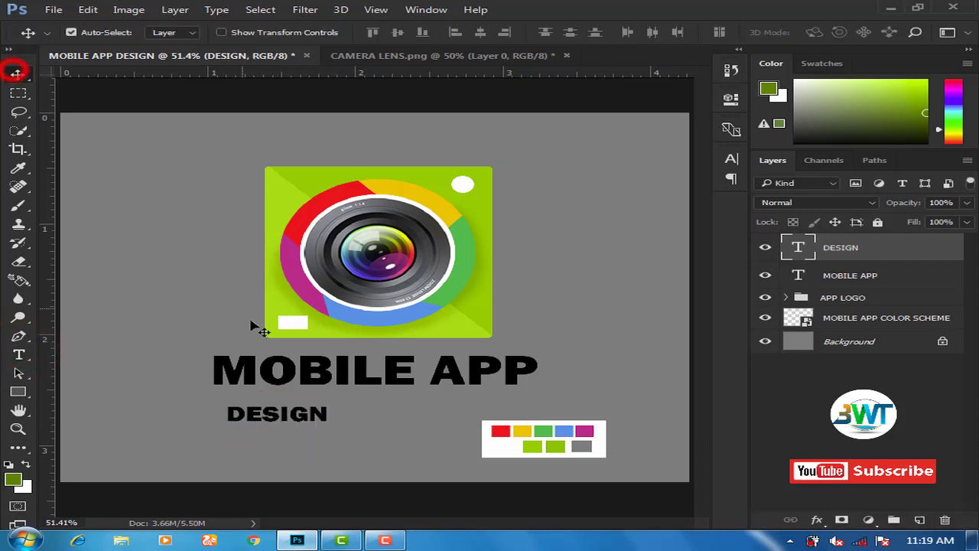
key(ctrl+t)
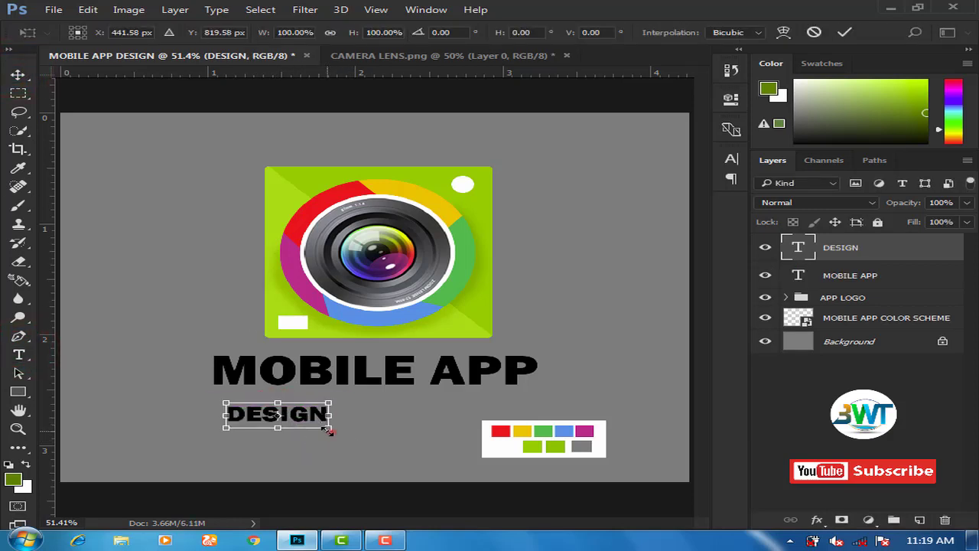
mouse_move(328, 431)
mouse_down()
mouse_move(393, 449)
mouse_move(370, 443)
mouse_up()
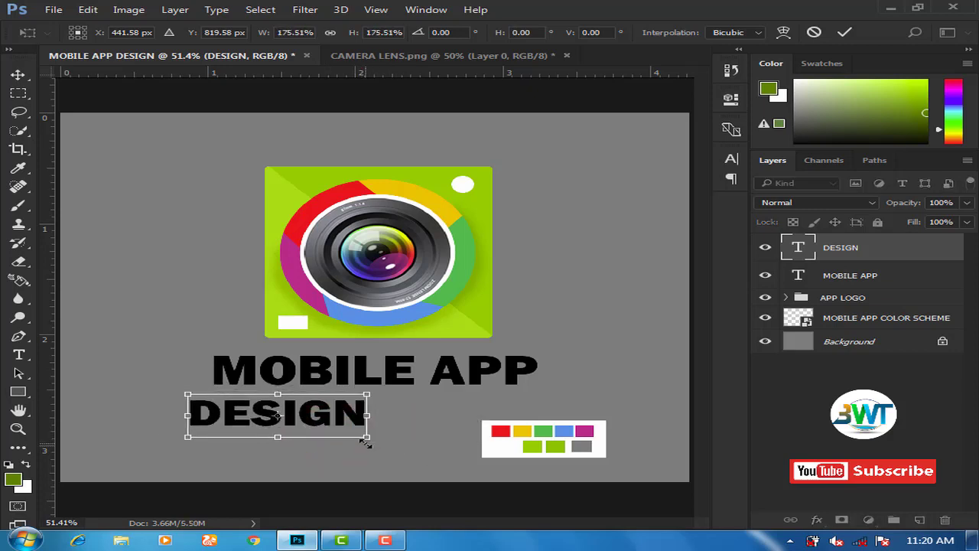
key(Return)
drag(283, 414, 375, 414)
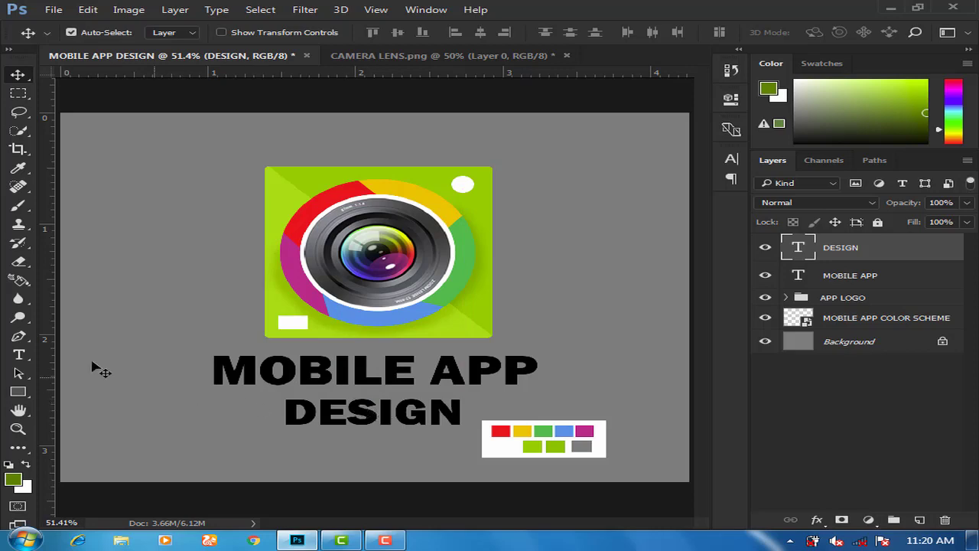
click(18, 355)
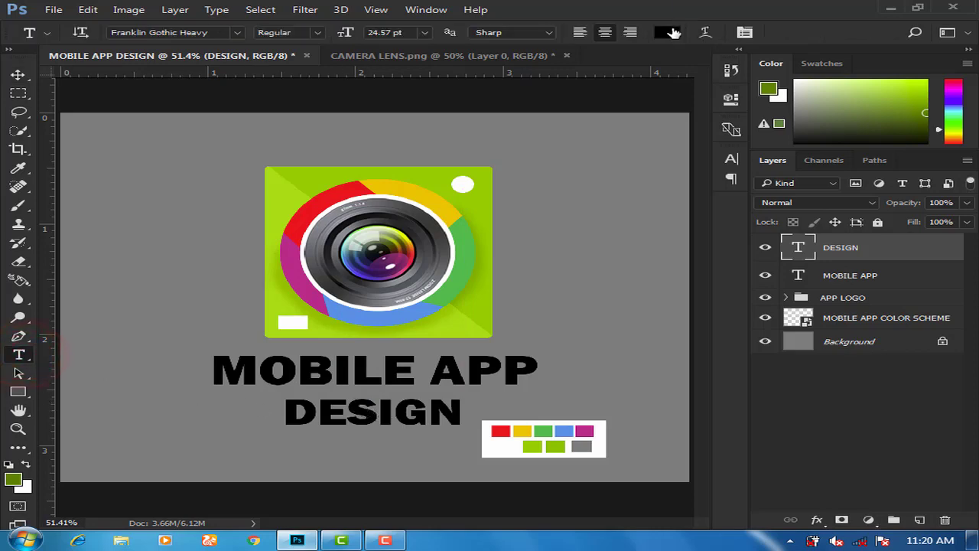
Change the DESIGN text colour to white.
click(671, 32)
drag(653, 121, 649, 178)
drag(398, 62, 384, 48)
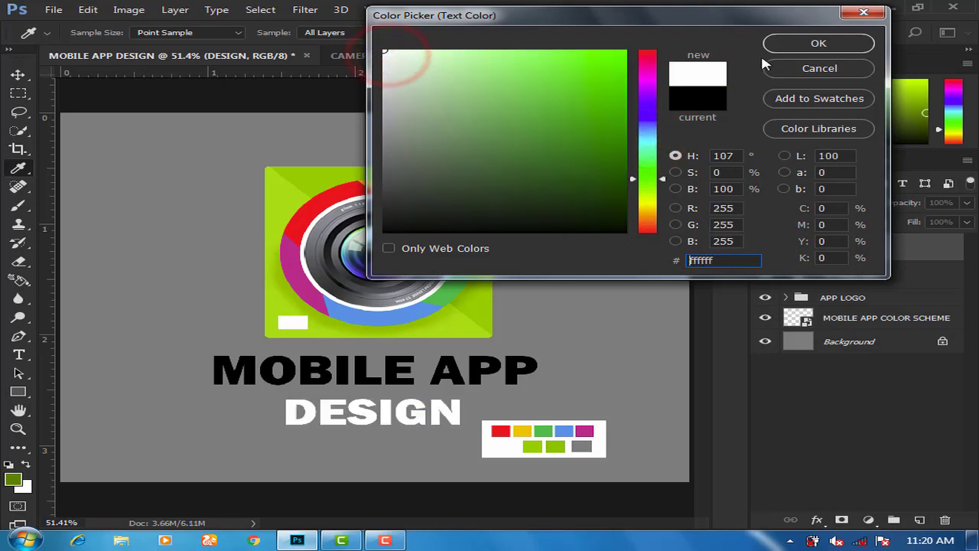
click(784, 40)
click(15, 74)
key(ctrl+plus)
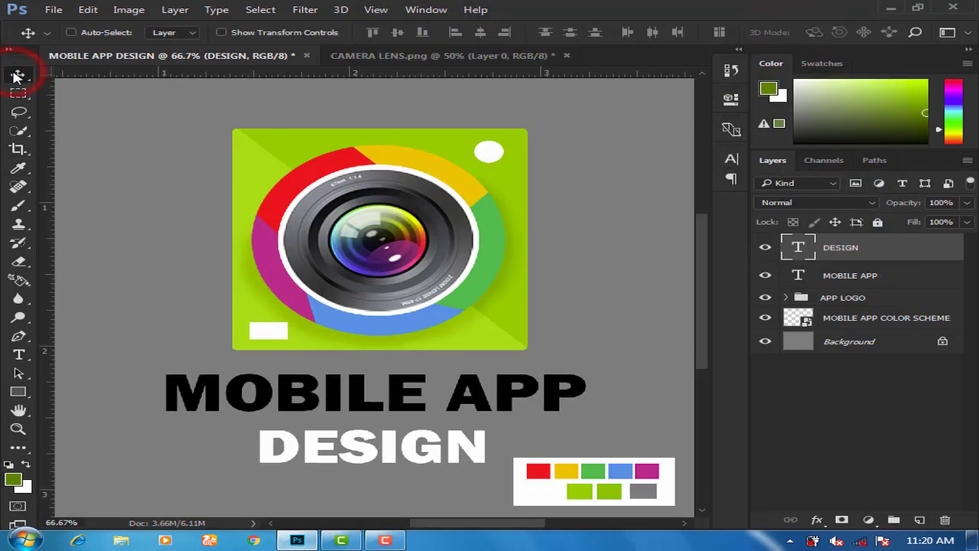
key(ctrl+minus)
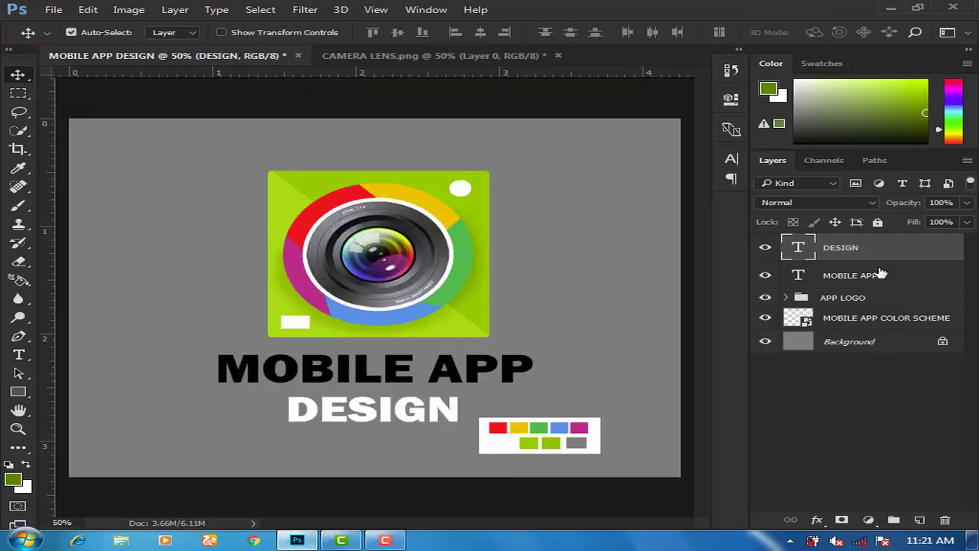
Change the MOBILE APP text colour to bright yellow #ffc600.
click(877, 277)
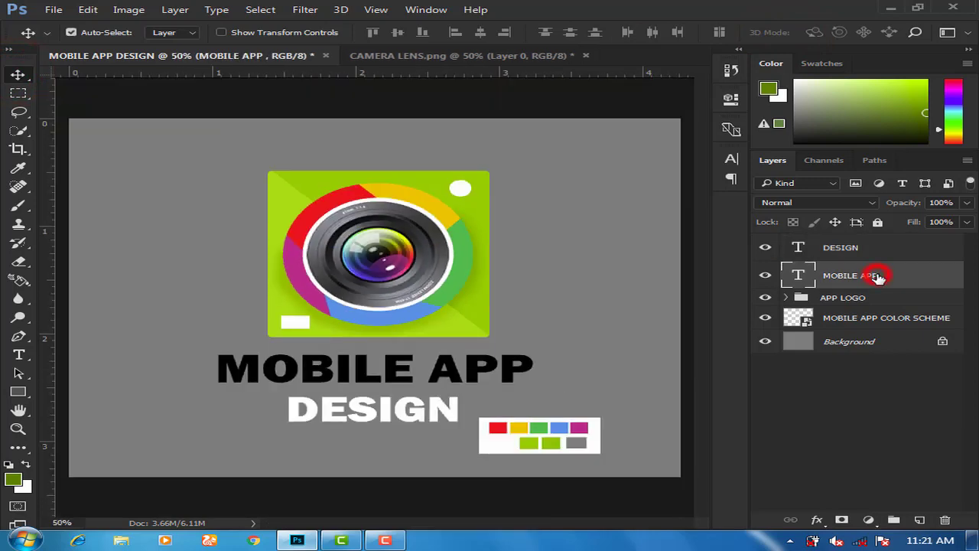
click(19, 354)
click(674, 32)
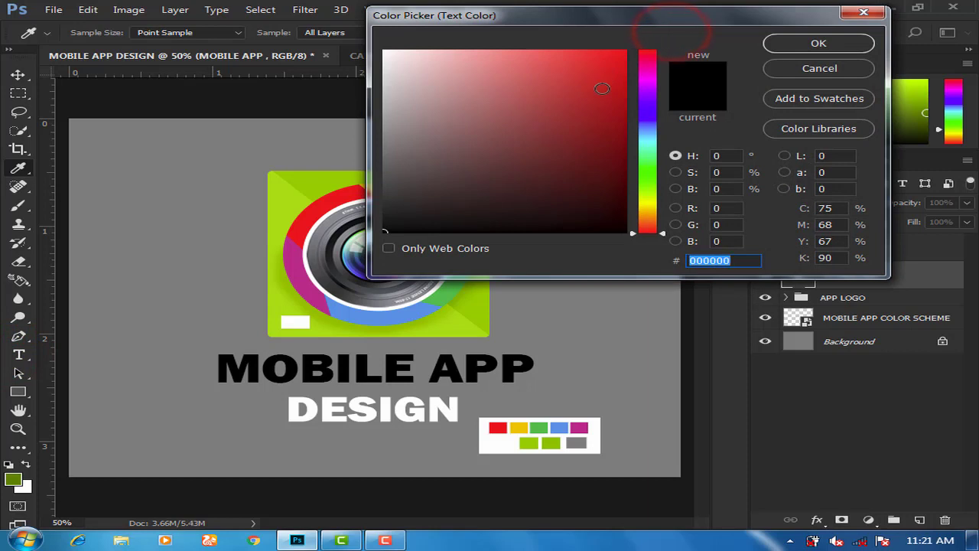
click(641, 209)
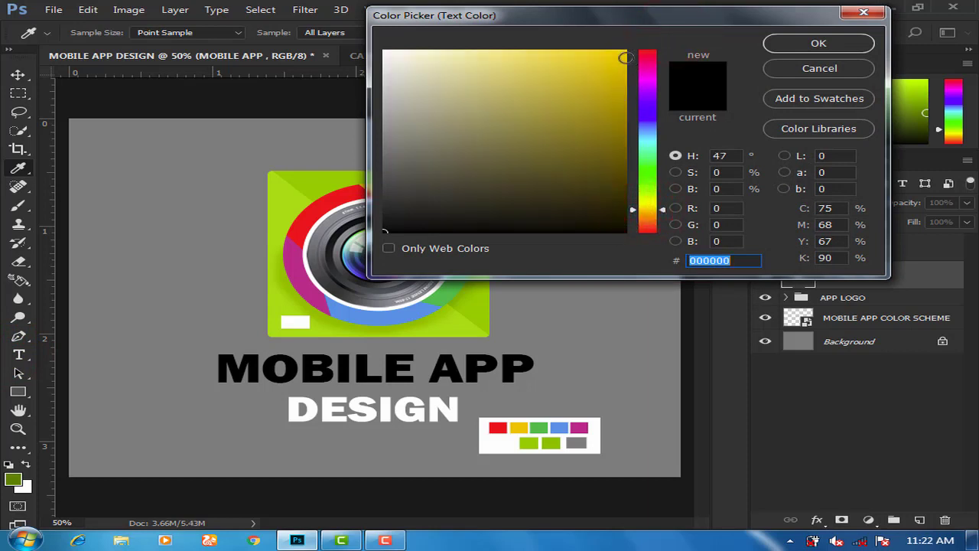
click(620, 58)
click(626, 50)
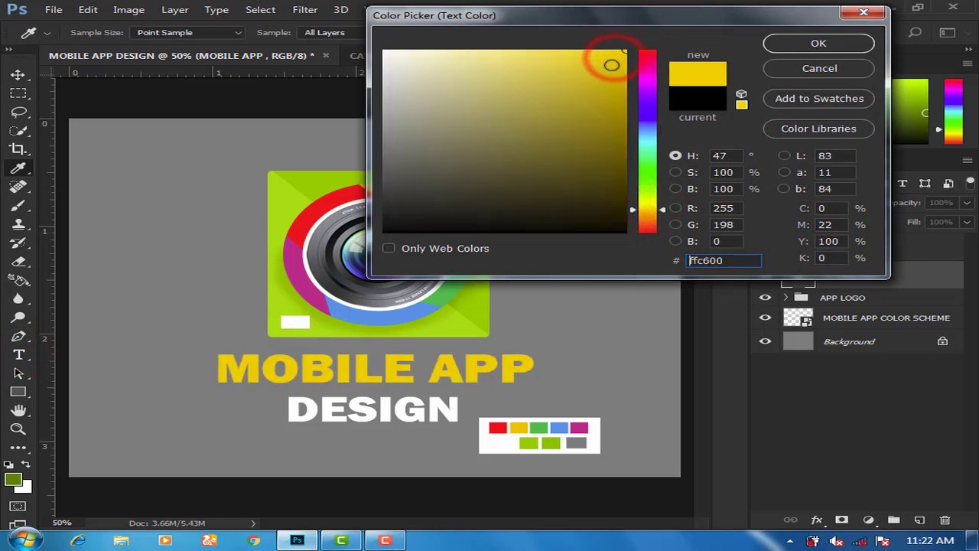
drag(611, 65, 626, 50)
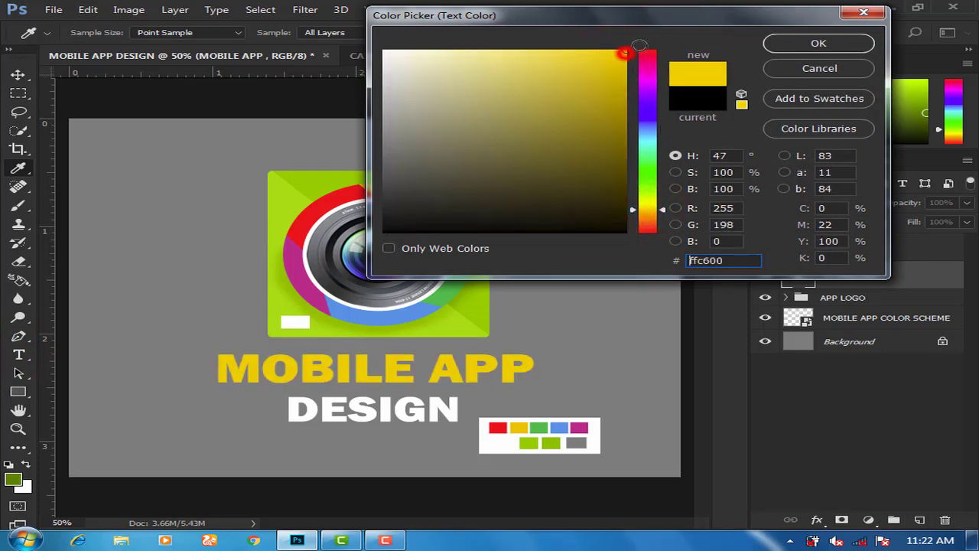
click(798, 45)
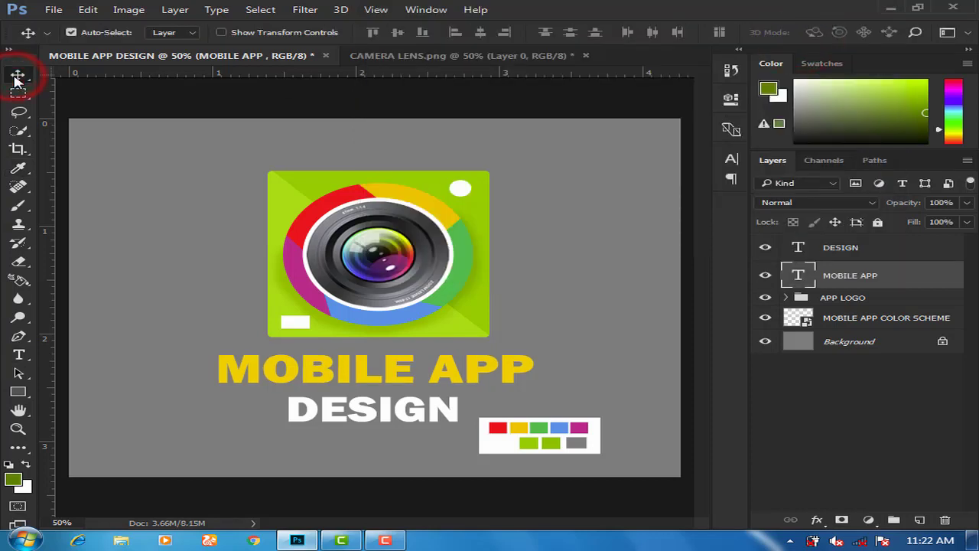
Give MOBILE APP a Multiply drop shadow at 32% opacity and 9 px distance.
click(818, 520)
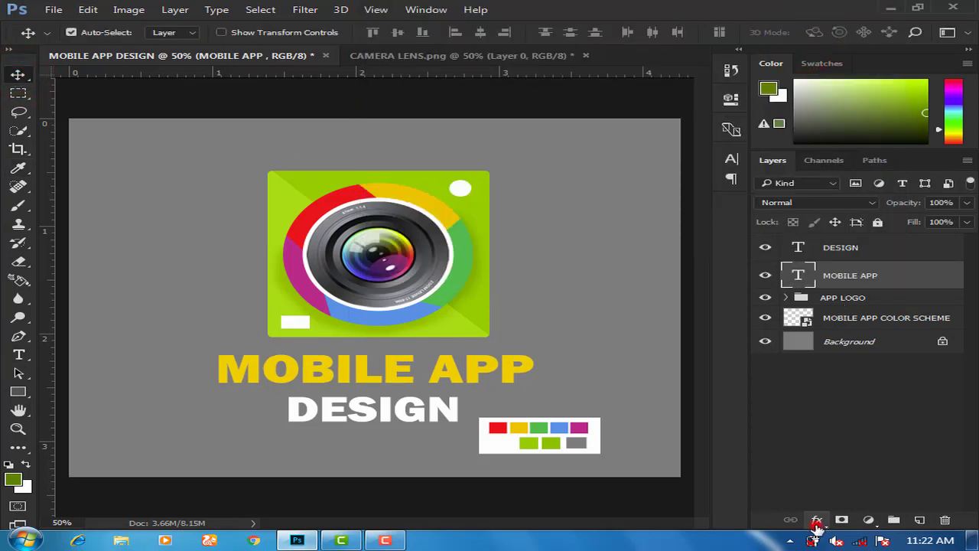
click(817, 520)
drag(389, 57, 765, 48)
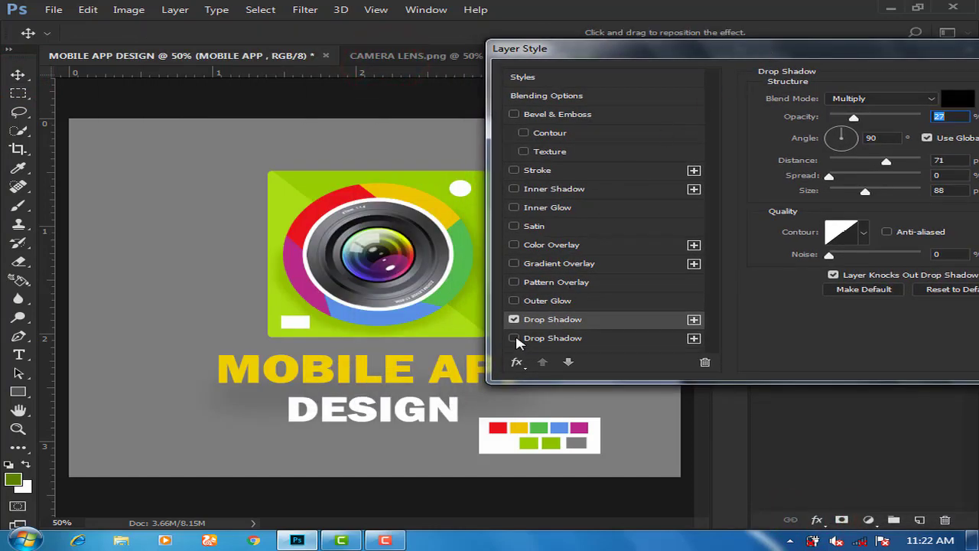
click(515, 339)
click(514, 319)
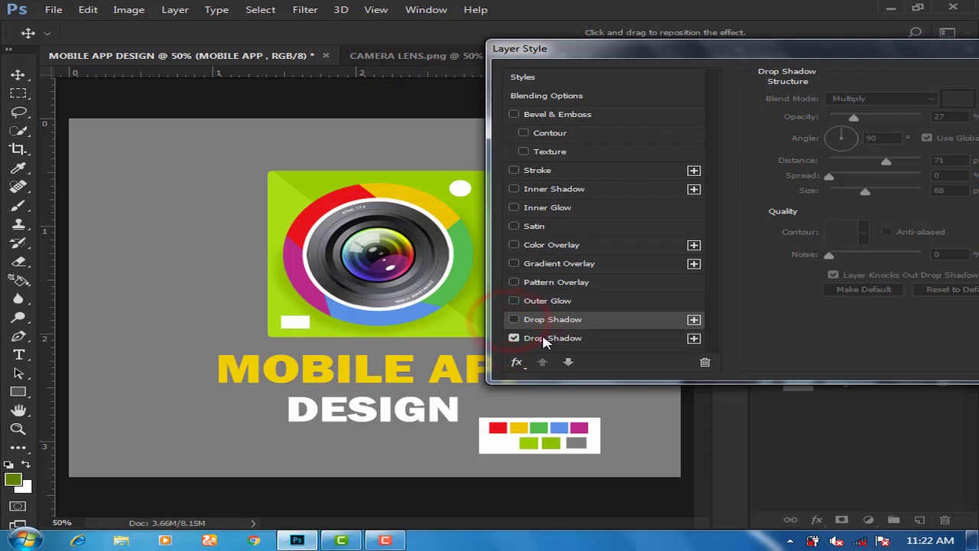
click(545, 340)
drag(842, 119, 875, 116)
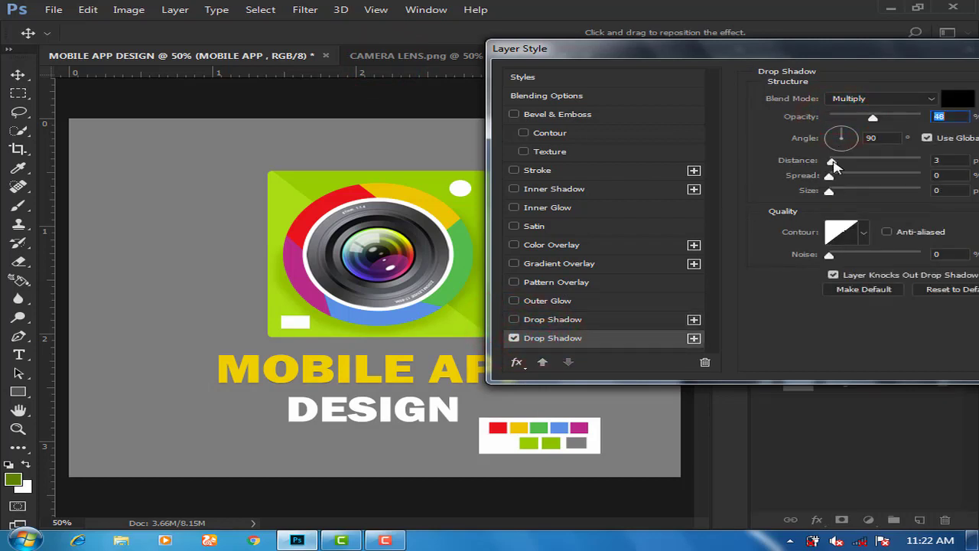
drag(834, 163, 840, 164)
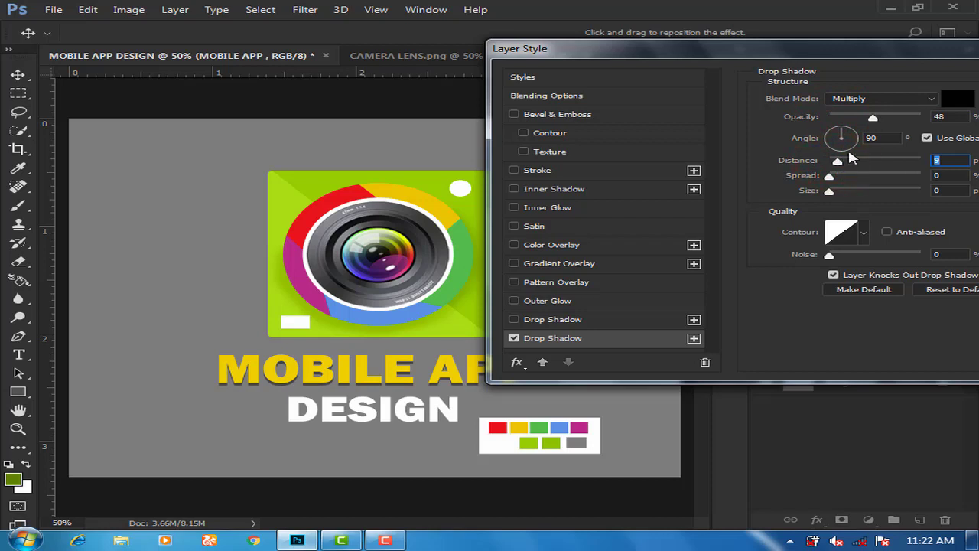
drag(872, 118, 859, 119)
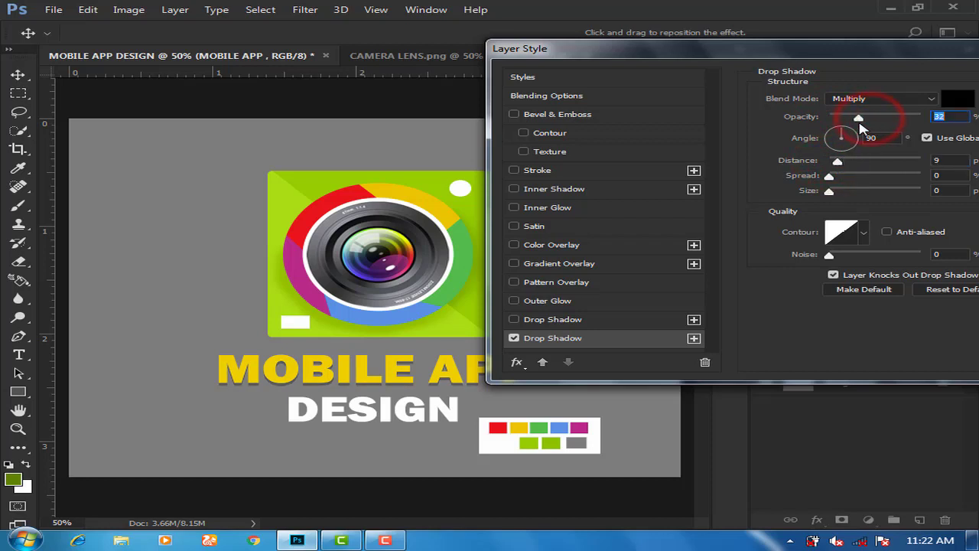
drag(867, 48, 714, 52)
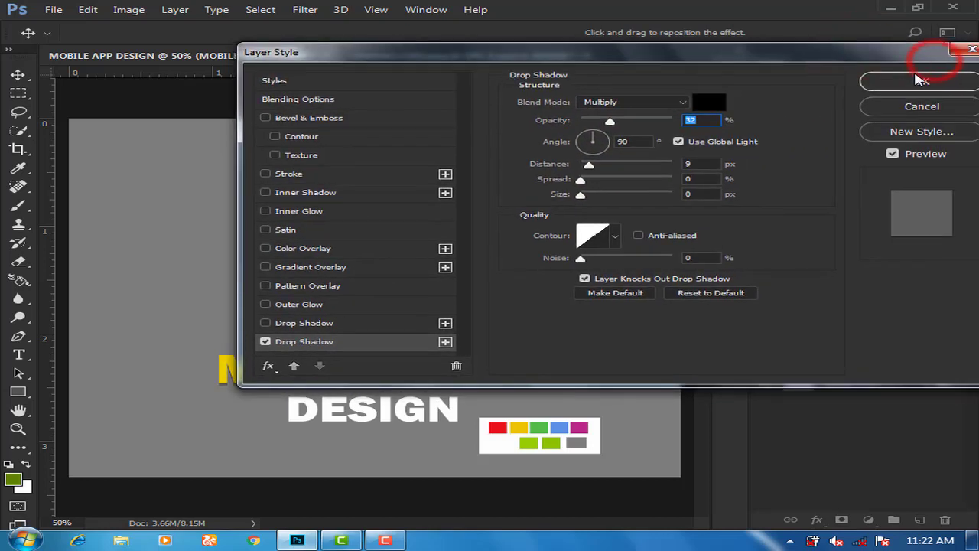
click(888, 81)
click(18, 74)
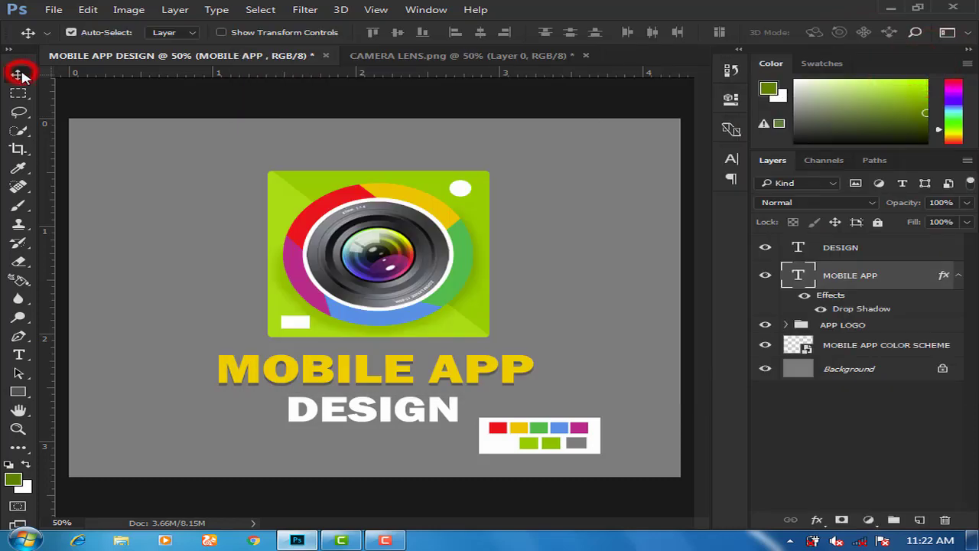
click(843, 325)
Give the APP LOGO group a soft Multiply drop shadow: 27% opacity, 71 px distance, 88 px size.
click(818, 520)
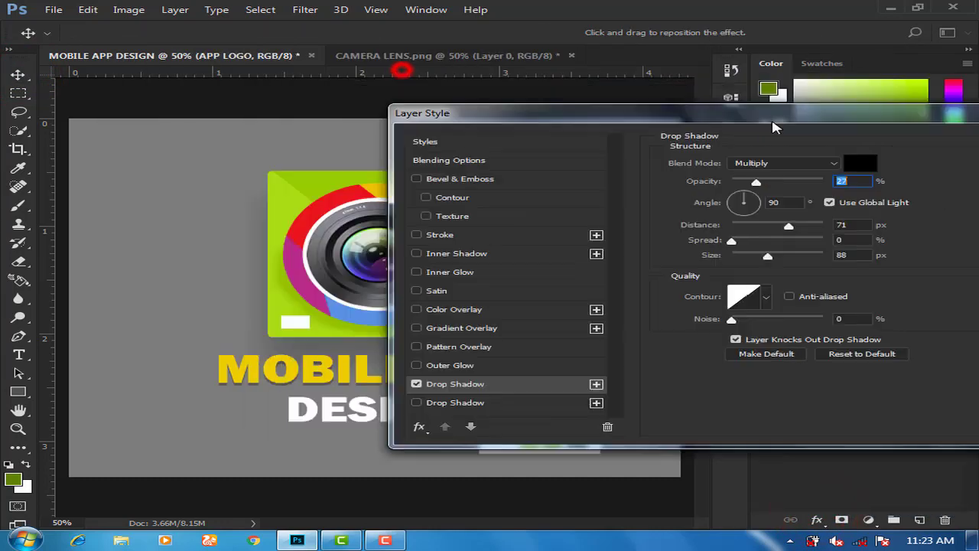
drag(407, 76, 592, 104)
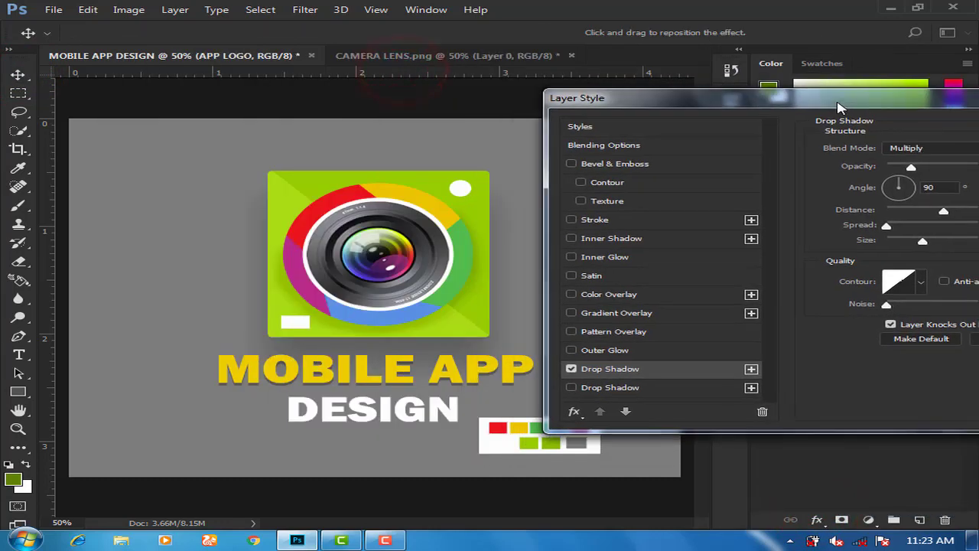
click(572, 369)
click(572, 387)
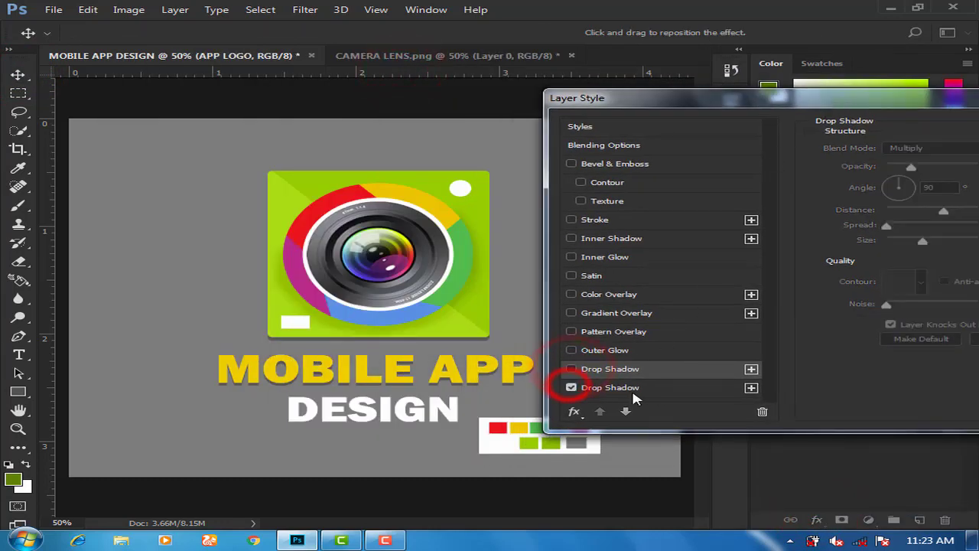
drag(900, 108, 495, 120)
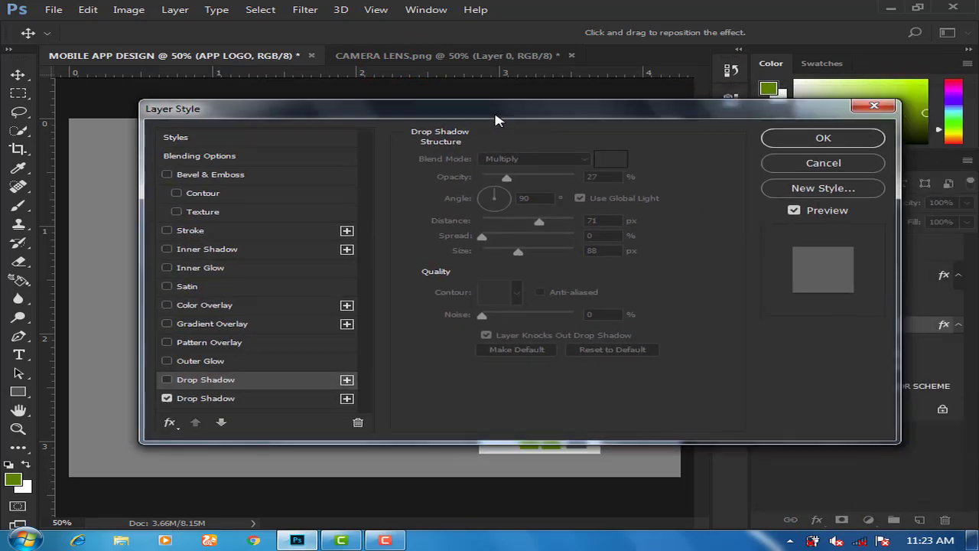
click(806, 139)
click(18, 73)
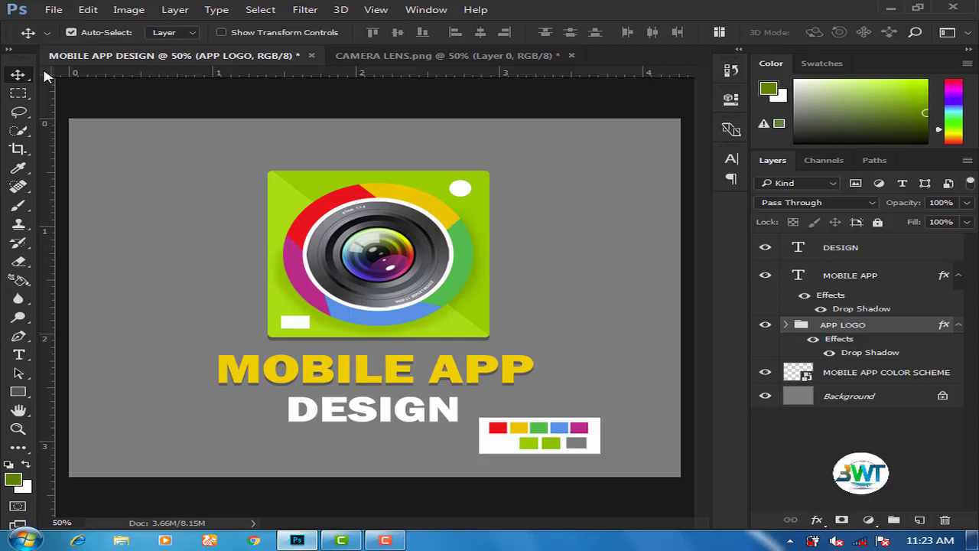
key(ctrl+minus)
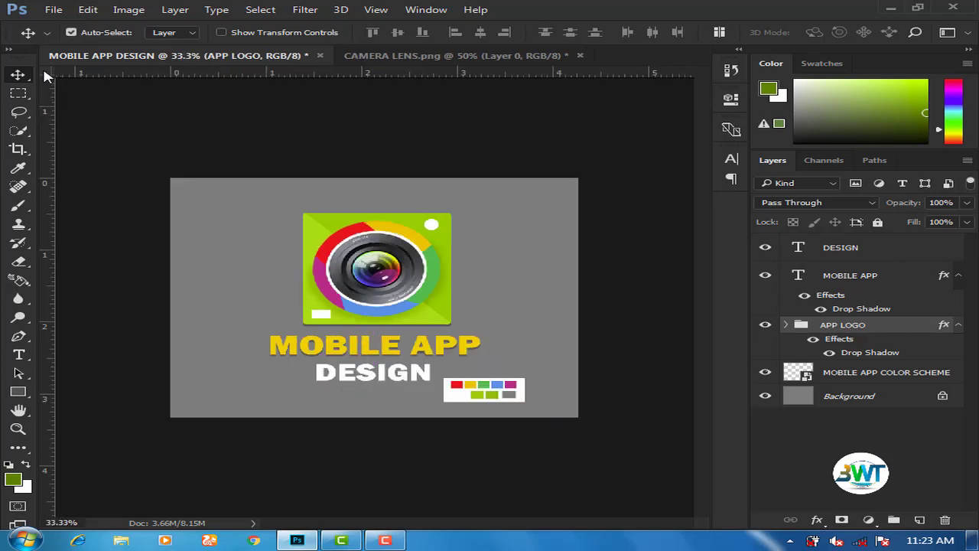